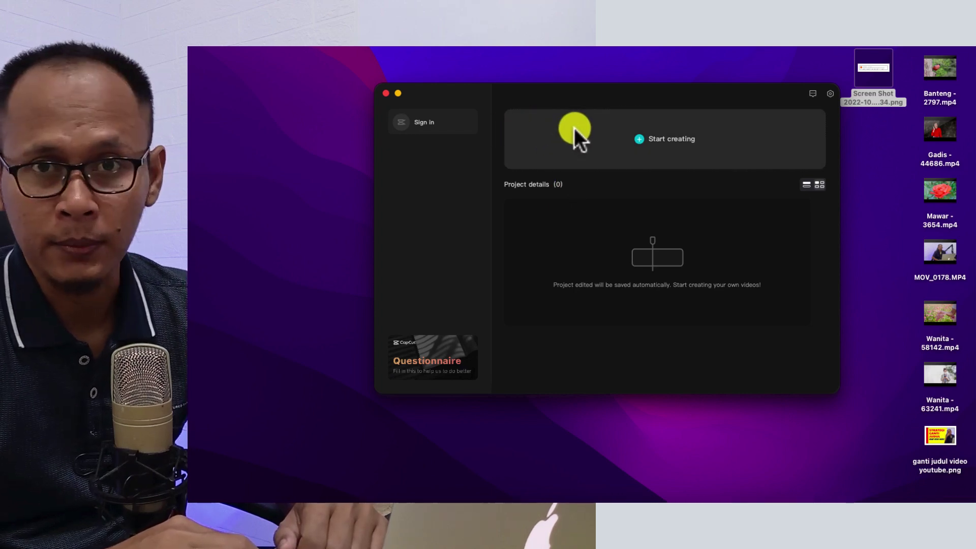
left_click(738, 68)
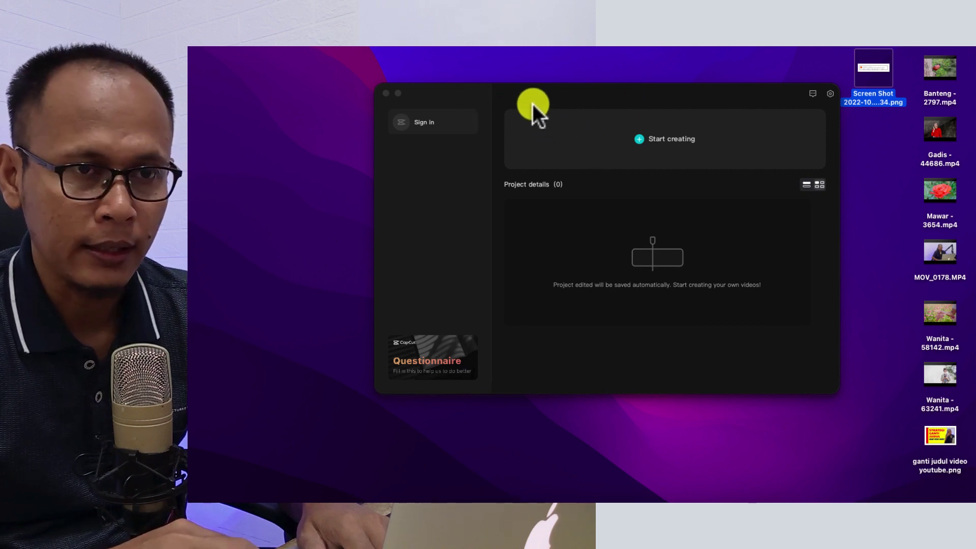
left_click(467, 106)
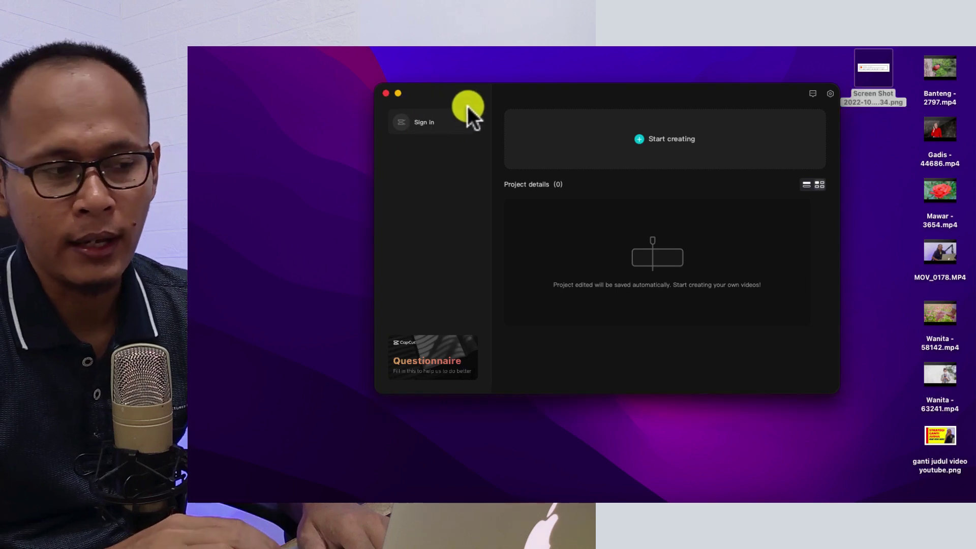
left_click(558, 56)
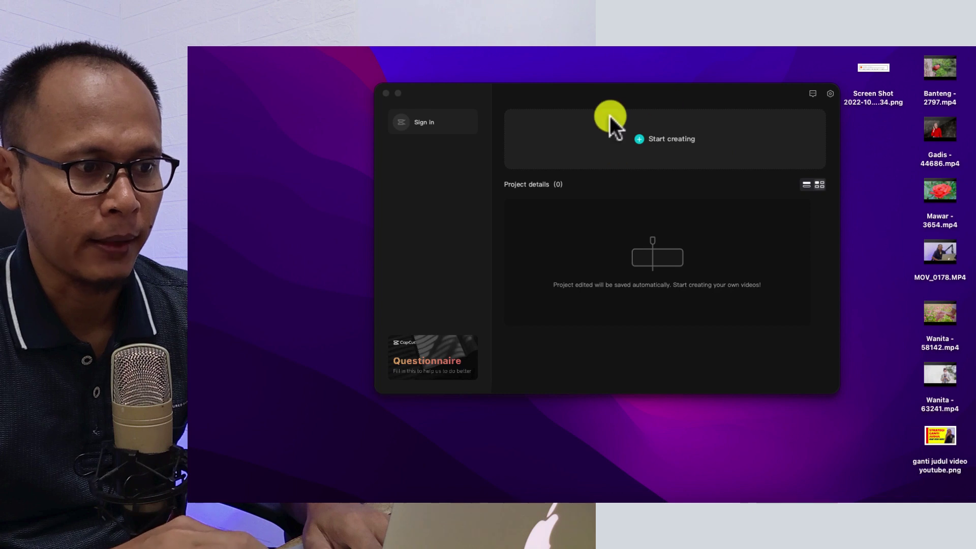
Sign in to CapCut with the Google account, return to the desktop app and start a new project.
left_click(420, 121)
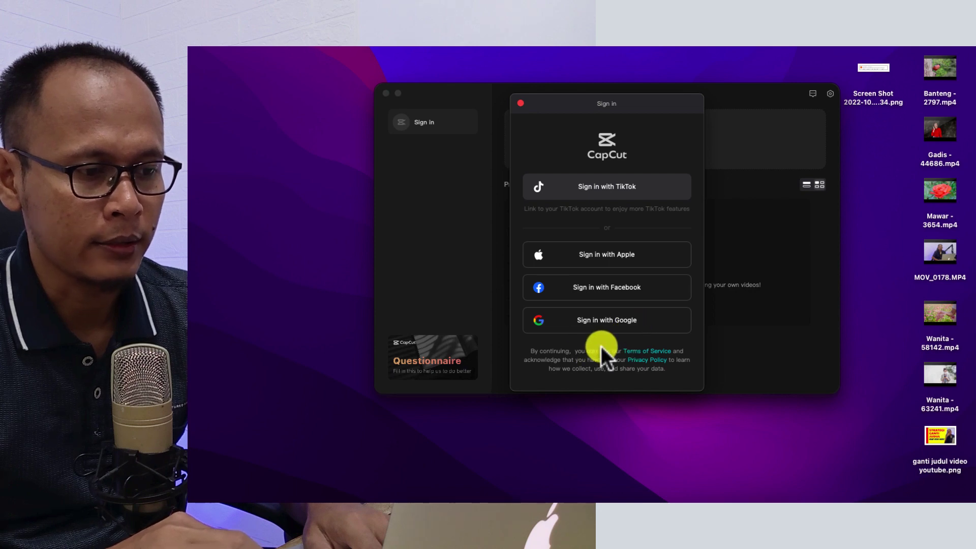
left_click(628, 323)
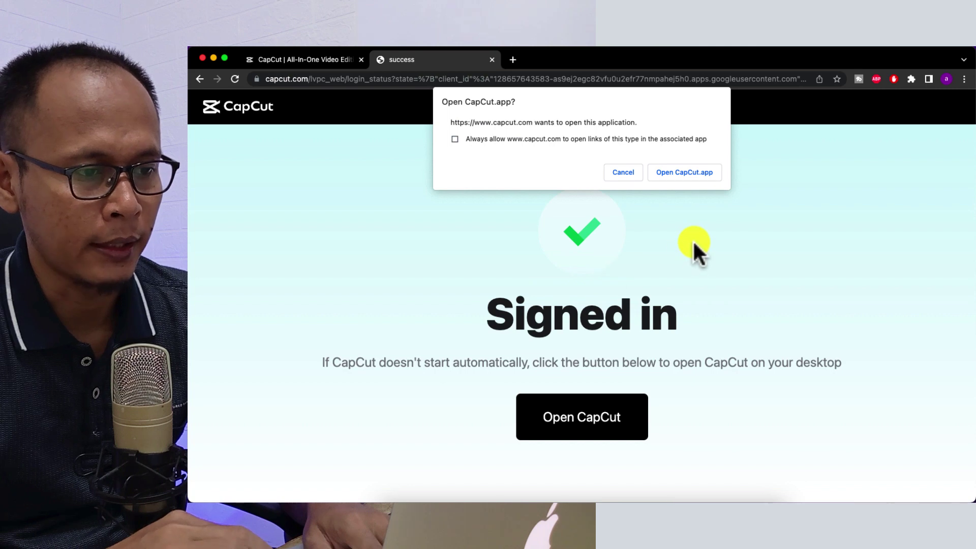
left_click(681, 170)
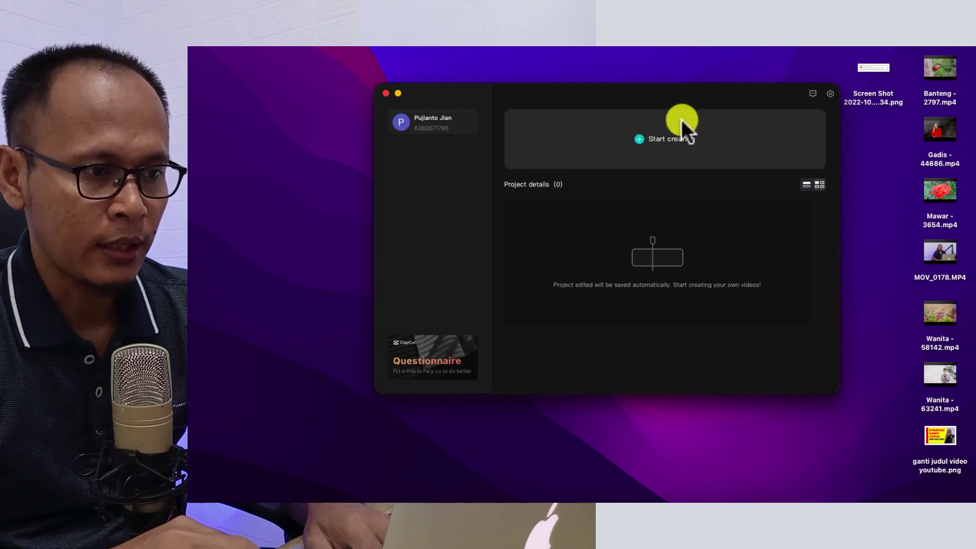
left_click(641, 138)
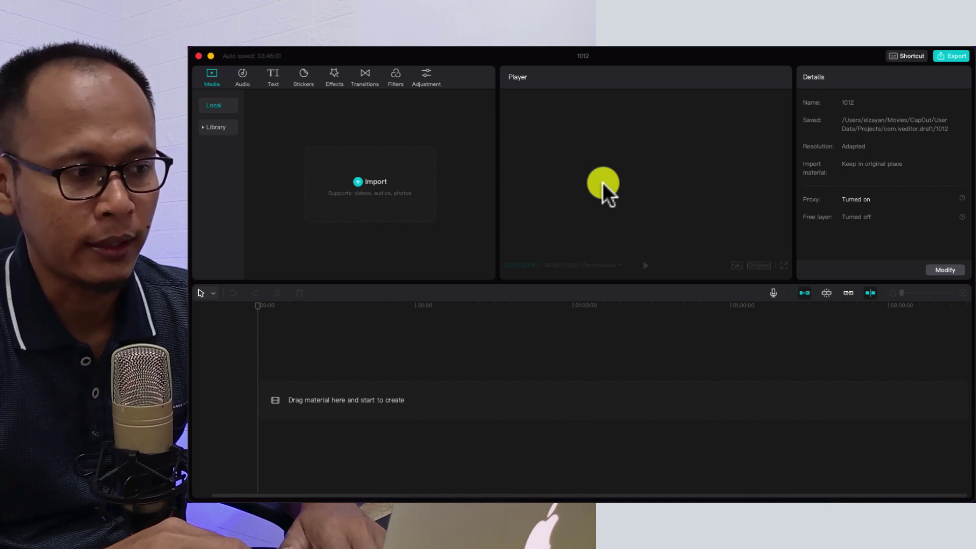
Examine the audio library's Music, Sound effects, Extracted audios and TikTok categories, and return to the local media import area.
left_click(243, 76)
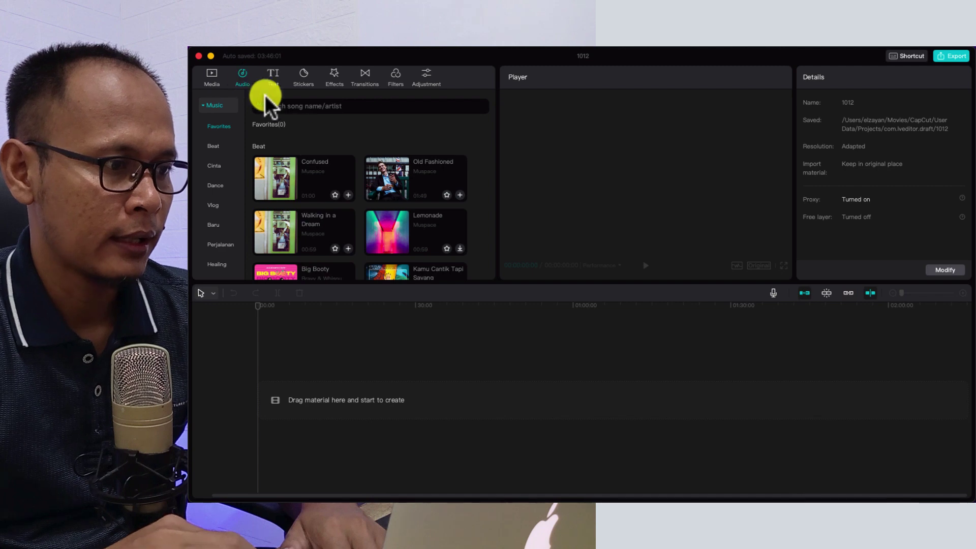
scroll(338, 196, "down", 1)
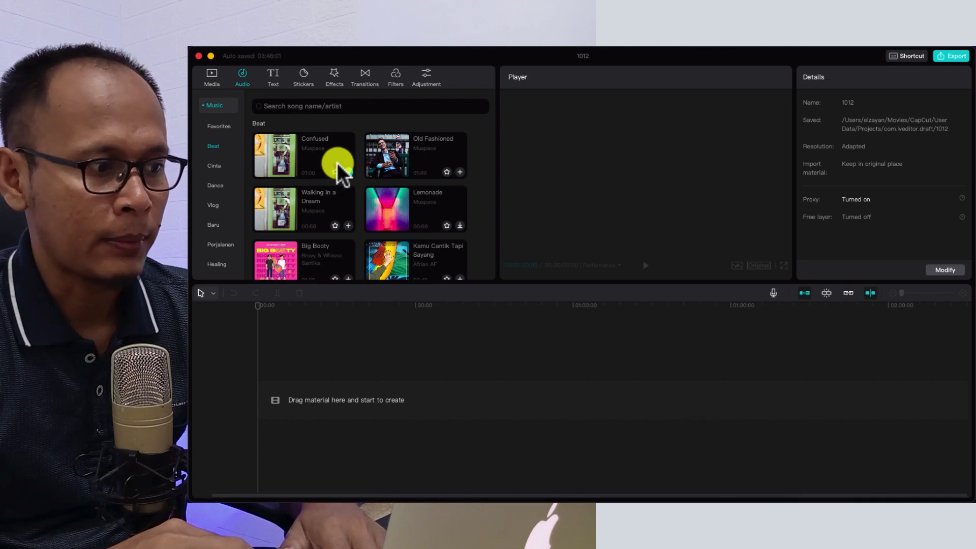
scroll(418, 224, "down", 1)
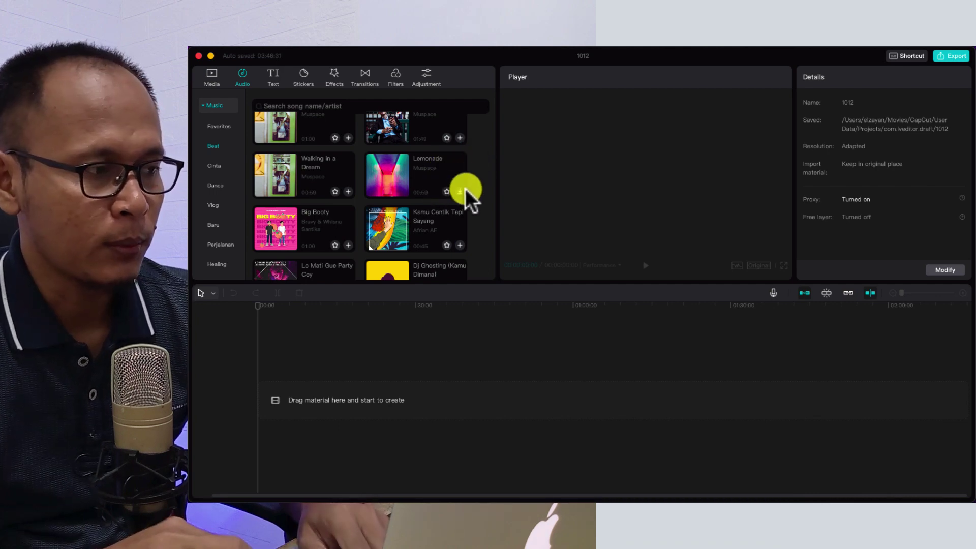
left_click(201, 106)
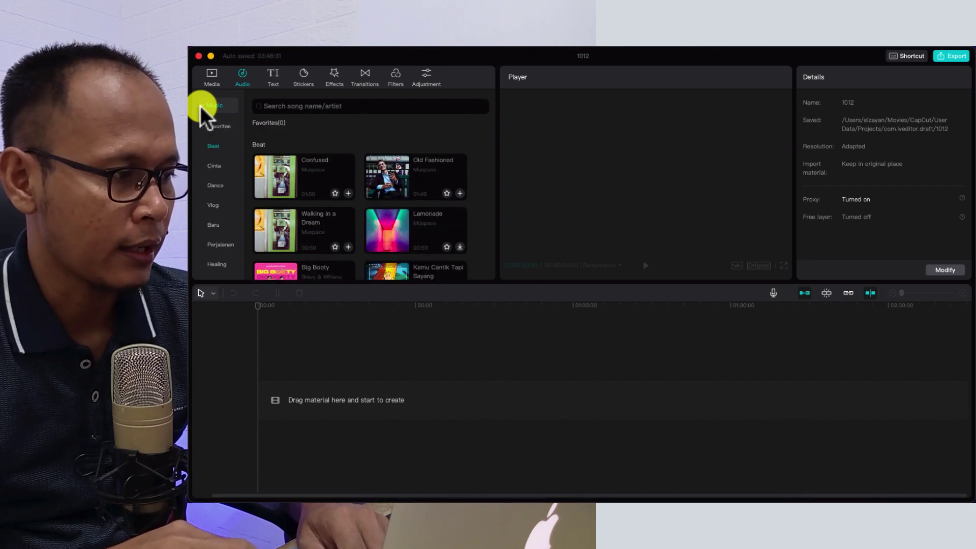
left_click(200, 105)
left_click(209, 127)
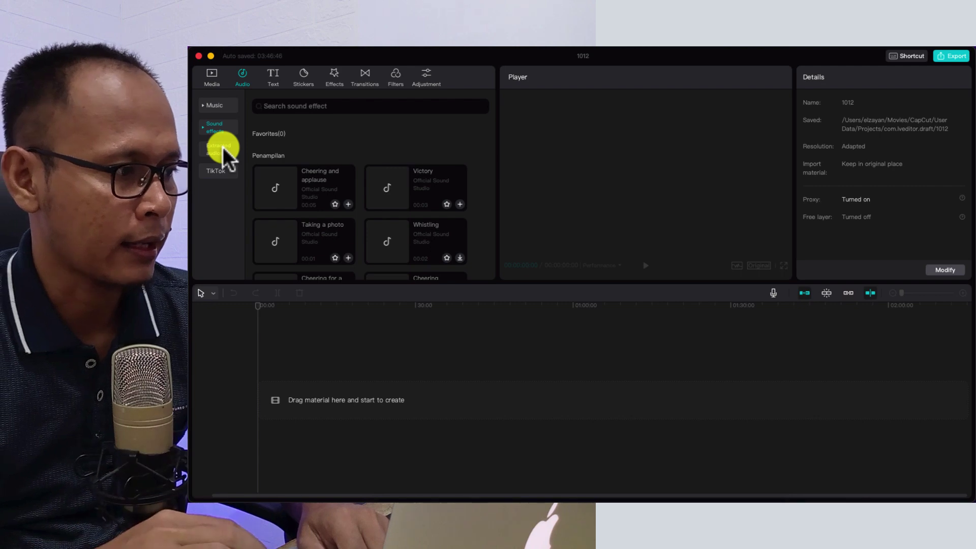
left_click(223, 147)
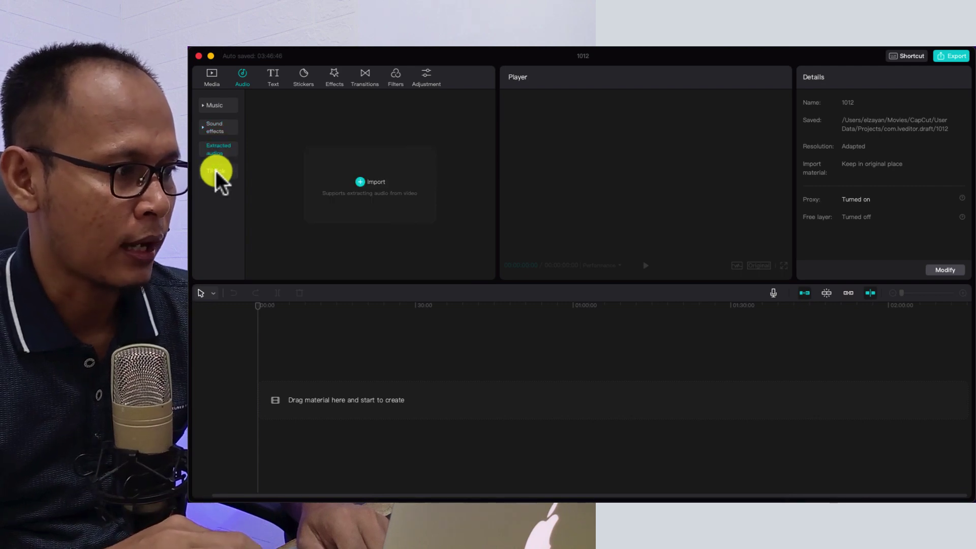
left_click(216, 171)
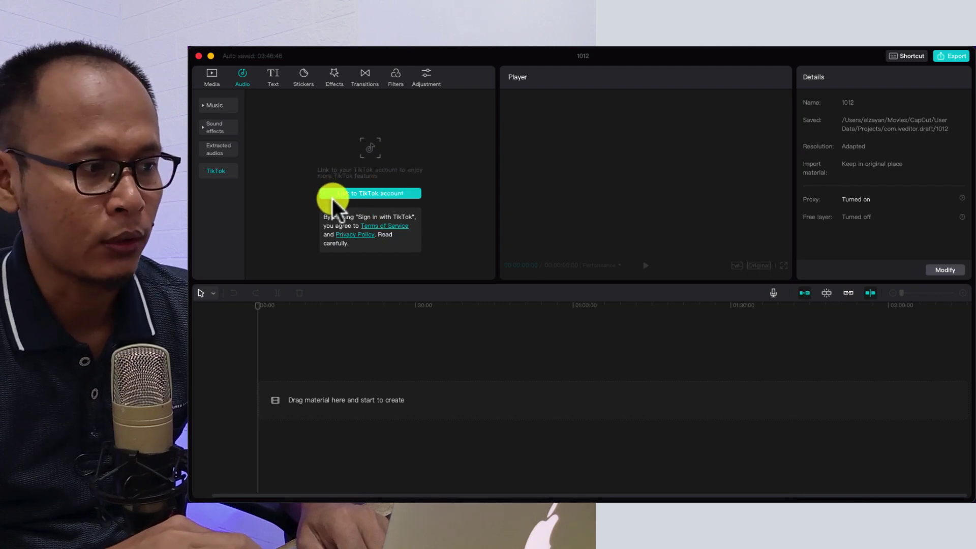
left_click(219, 128)
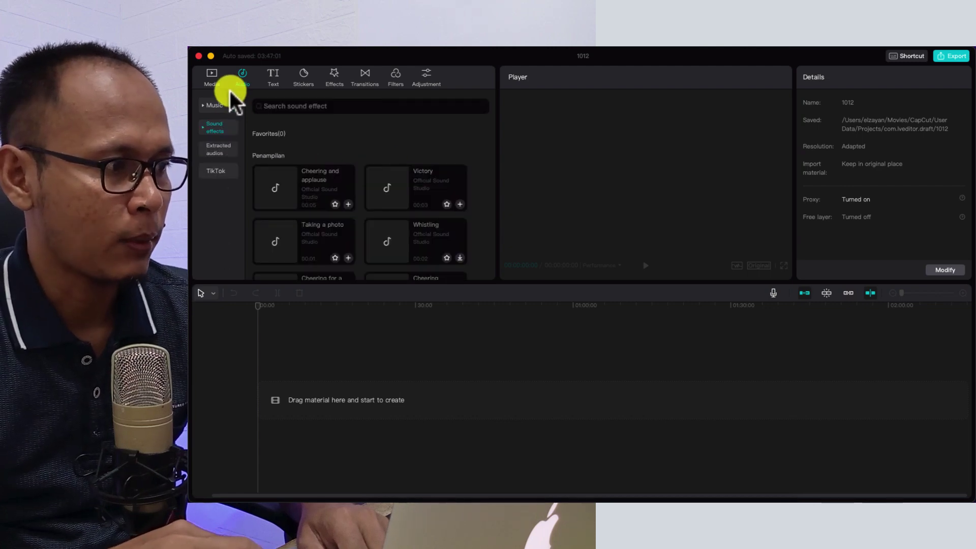
left_click(216, 80)
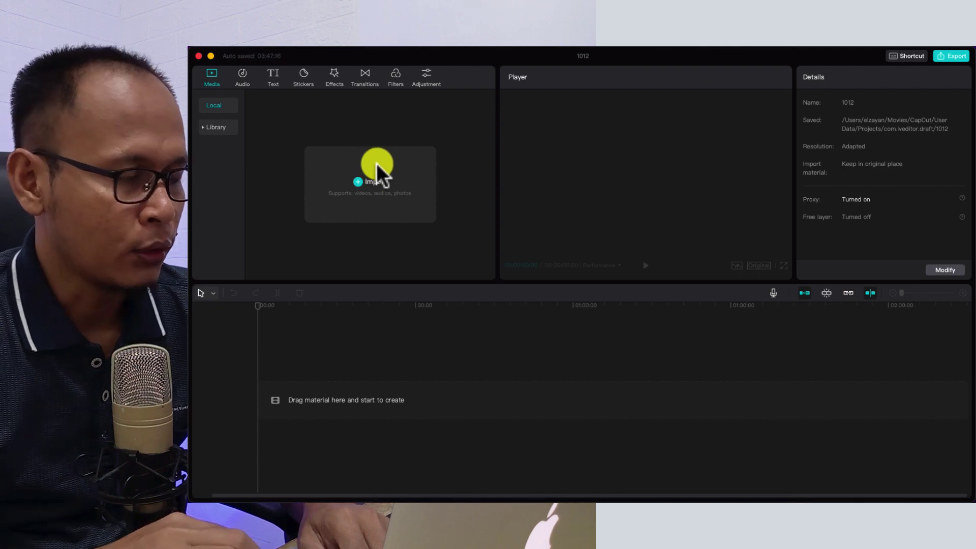
Examine the default text and the Trending text effects, previewing the yellow ART style in the player.
left_click(272, 83)
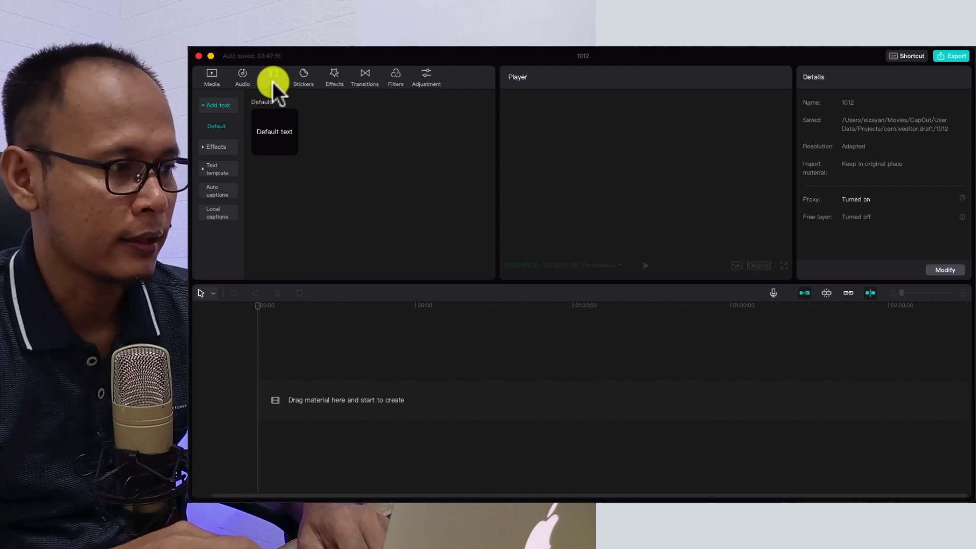
mouse_move(289, 141)
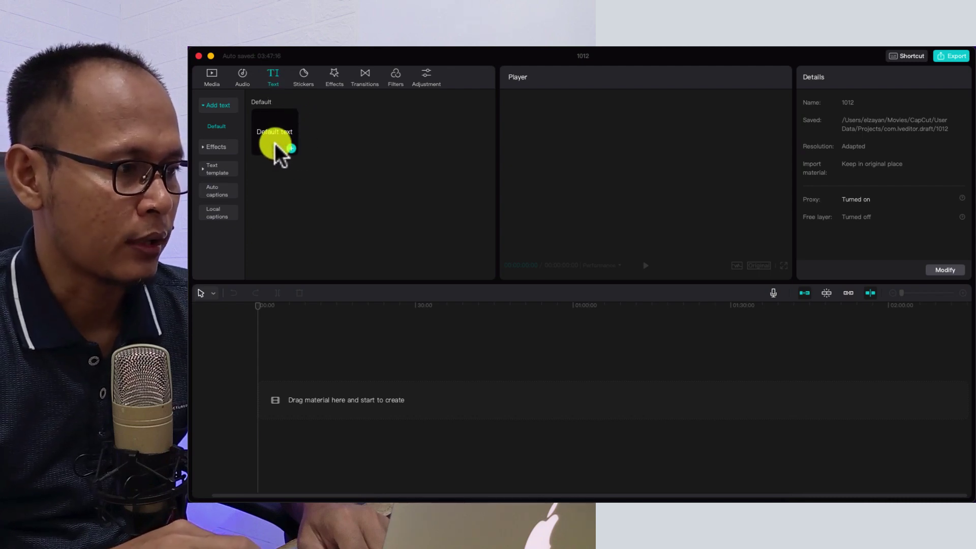
left_click(209, 147)
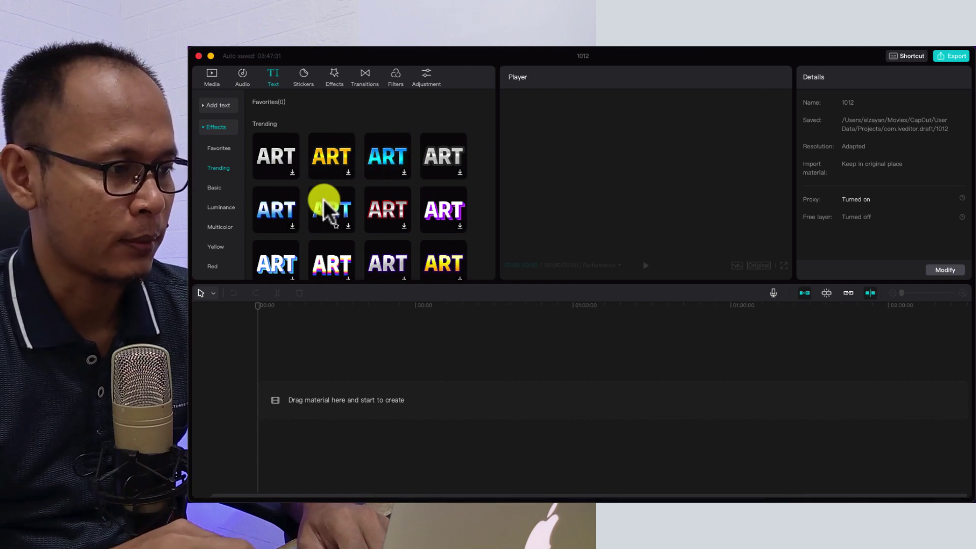
left_click(349, 173)
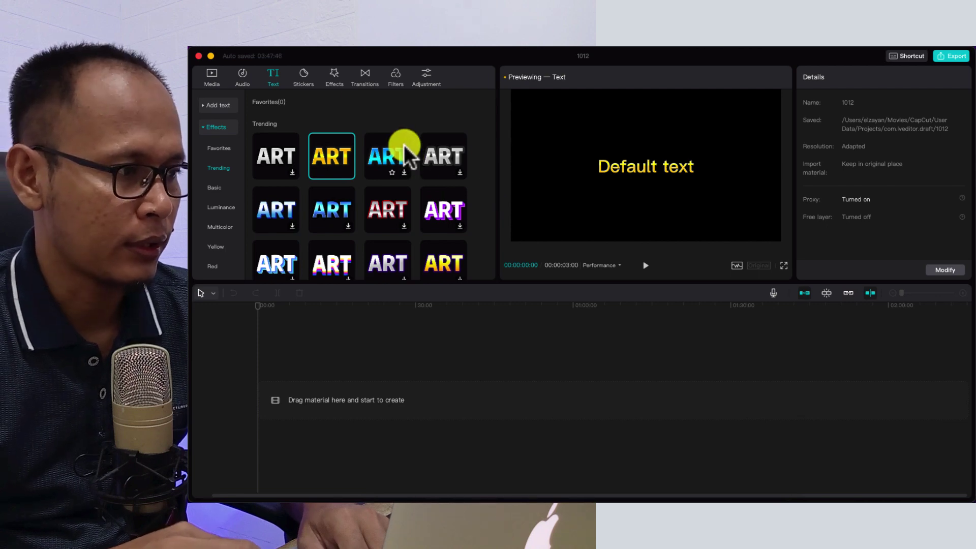
left_click(202, 126)
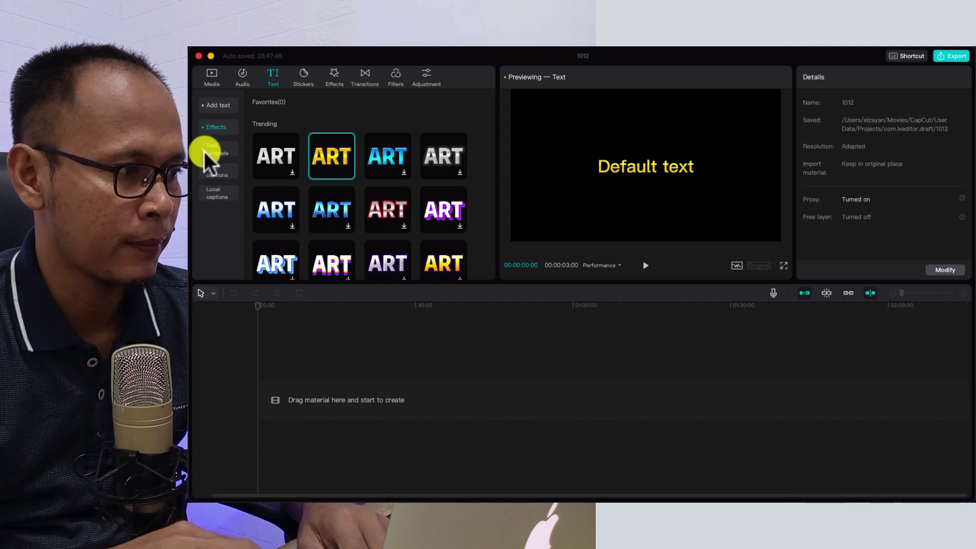
Browse the Trending text templates and examine the auto captions and local captions options.
left_click(204, 150)
scroll(300, 211, "down", 3)
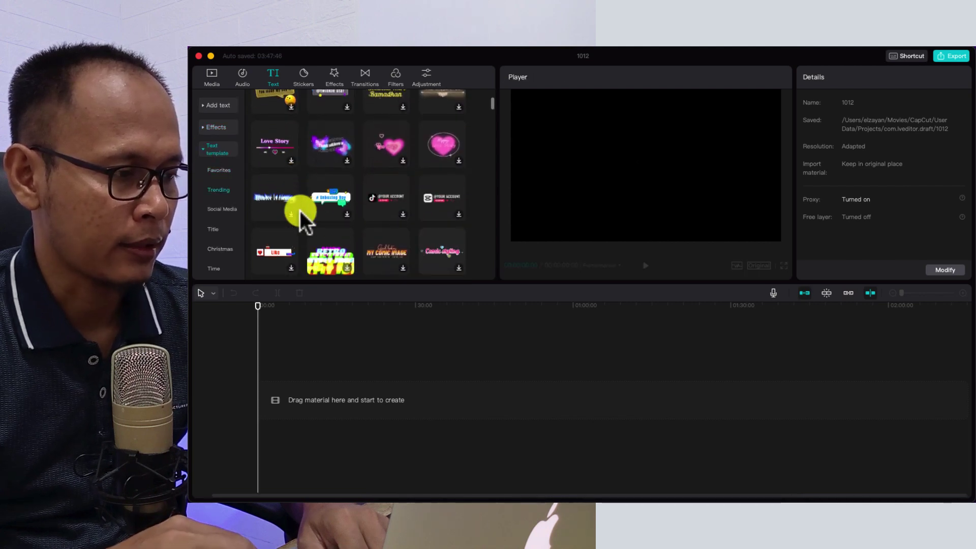
scroll(300, 210, "down", 3)
scroll(300, 211, "down", 5)
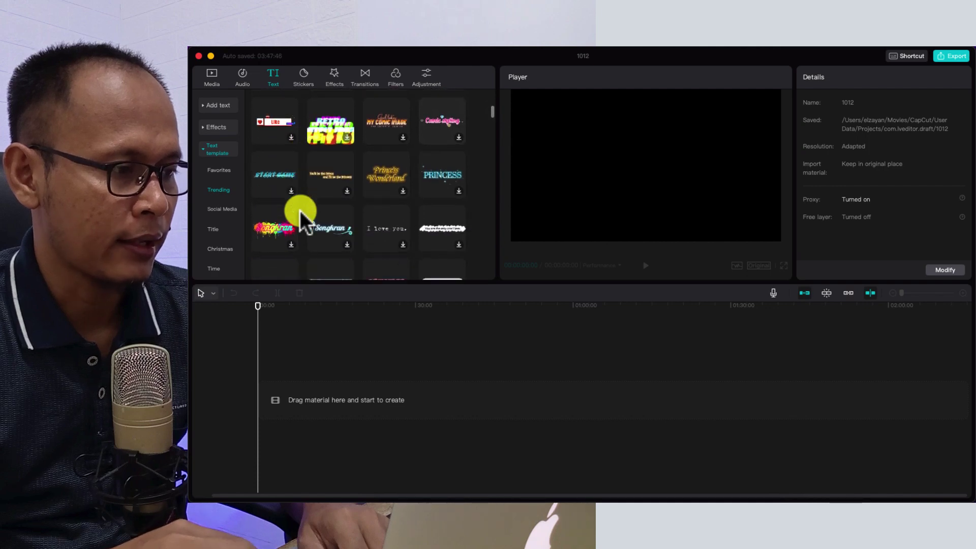
scroll(300, 211, "up", 2)
scroll(300, 210, "up", 10)
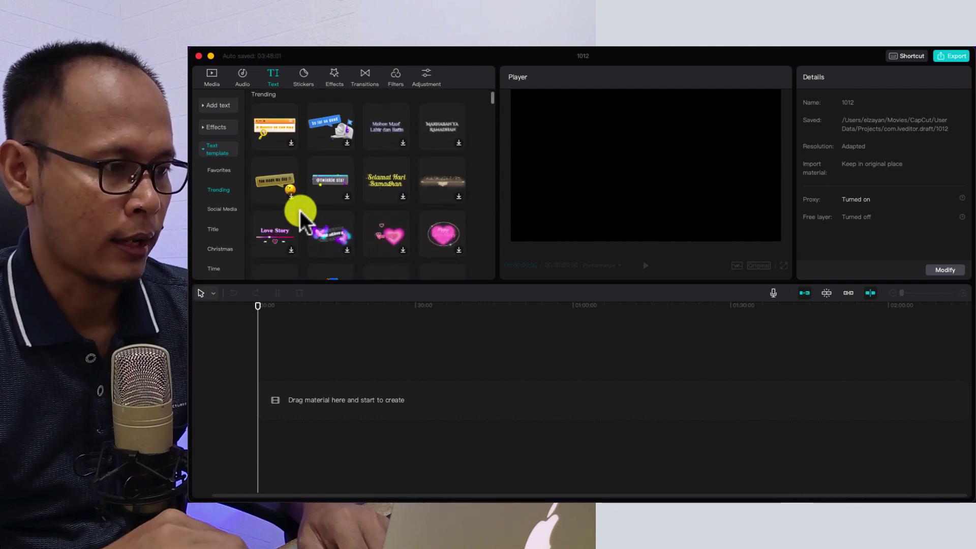
scroll(300, 210, "down", 2)
left_click(206, 149)
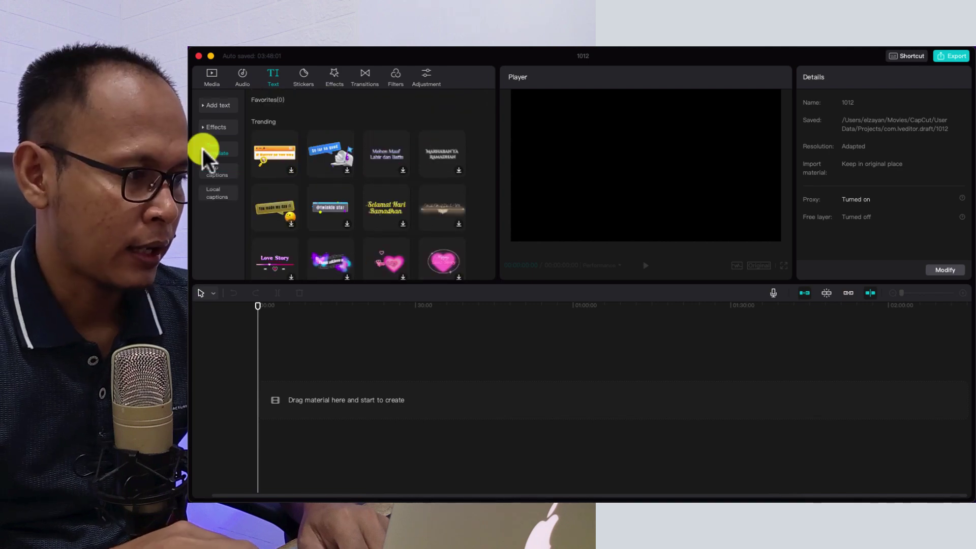
left_click(210, 173)
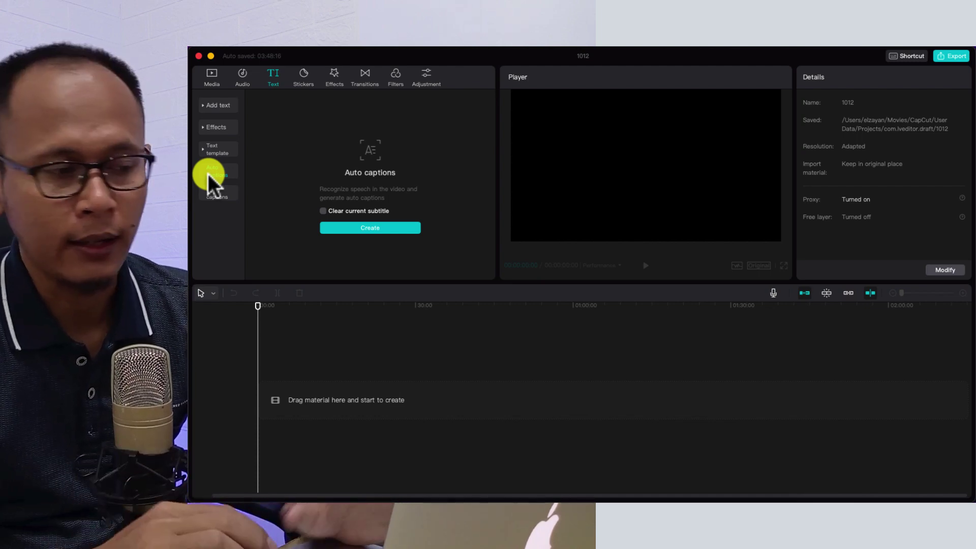
left_click(216, 193)
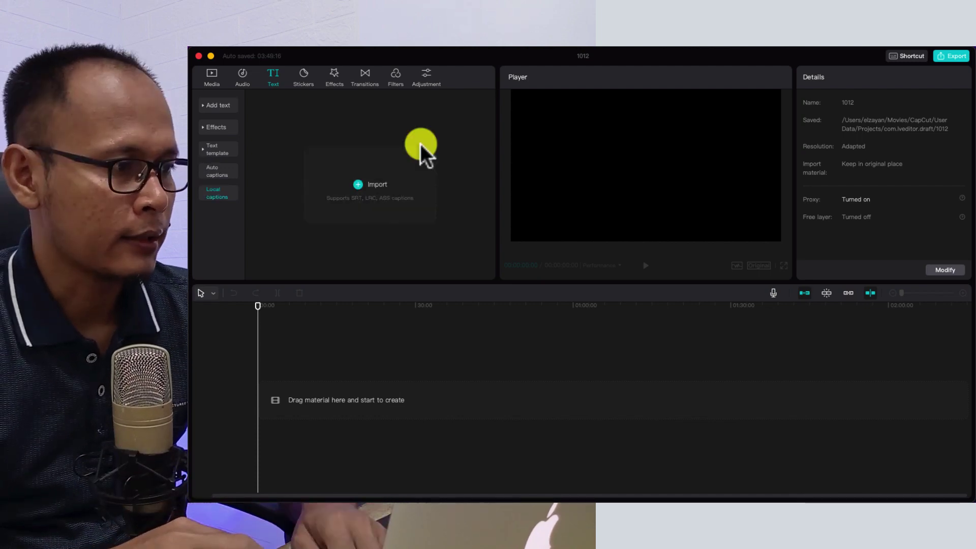
Examine the available stickers, video effects, transitions, filters and custom adjustment options.
left_click(305, 80)
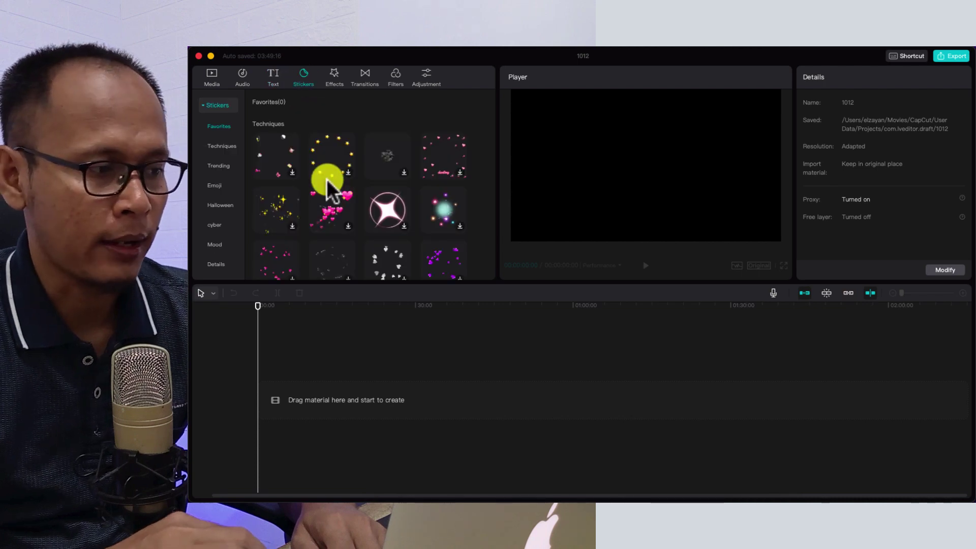
scroll(327, 179, "down", 10)
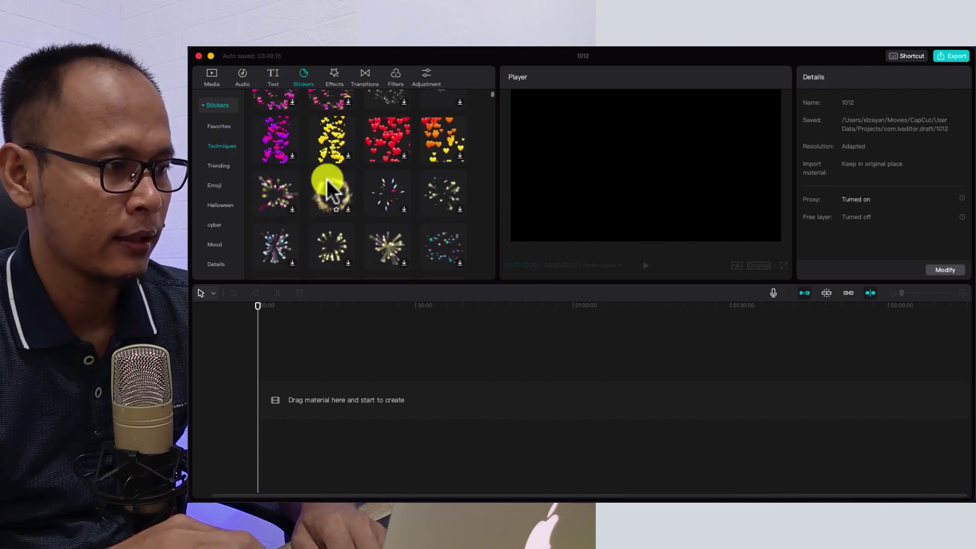
left_click(336, 76)
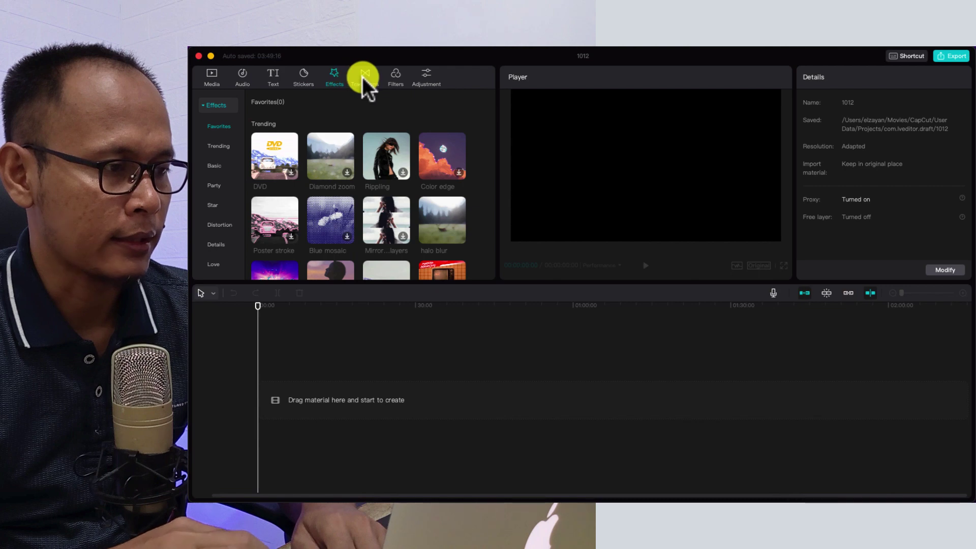
left_click(362, 78)
left_click(398, 77)
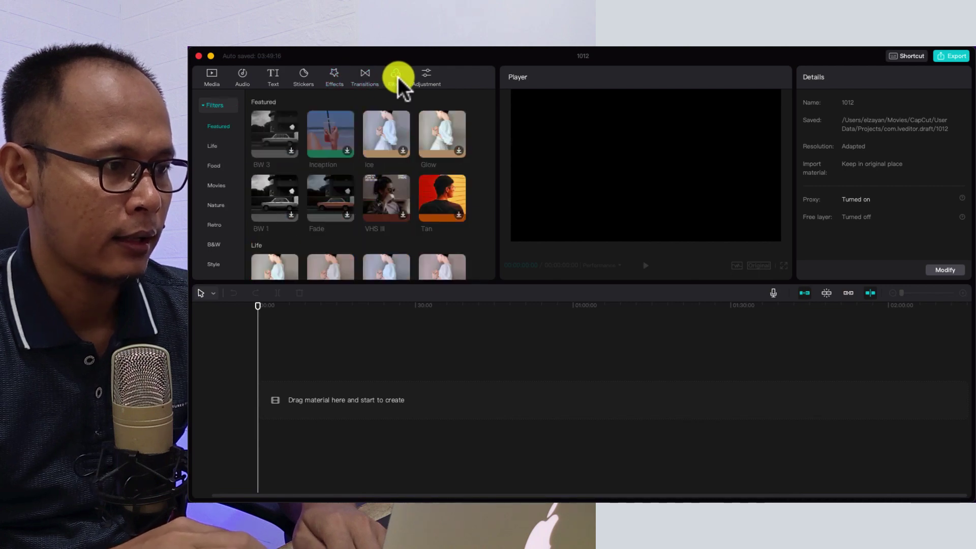
left_click(427, 78)
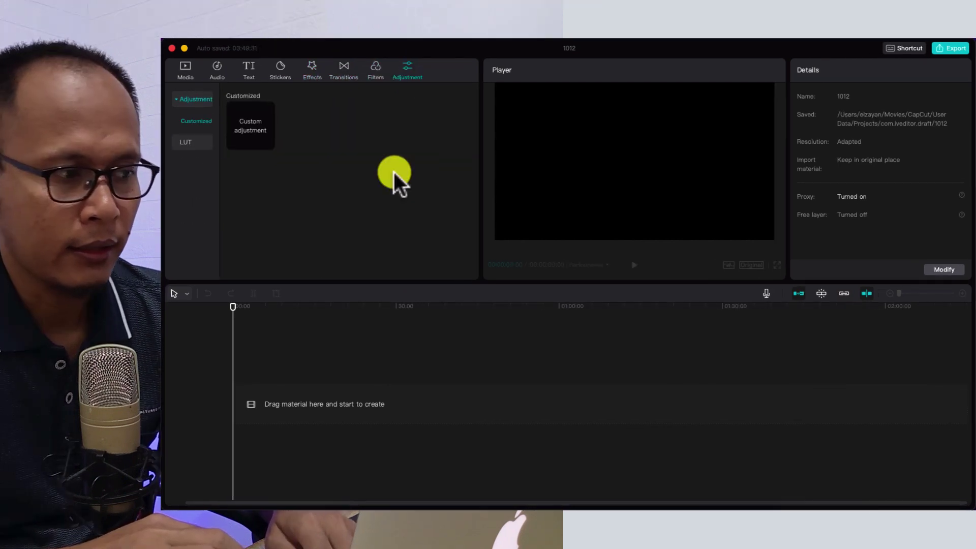
Examine the timeline's Select and Split cursor modes, keeping Select mode active.
left_click(182, 295)
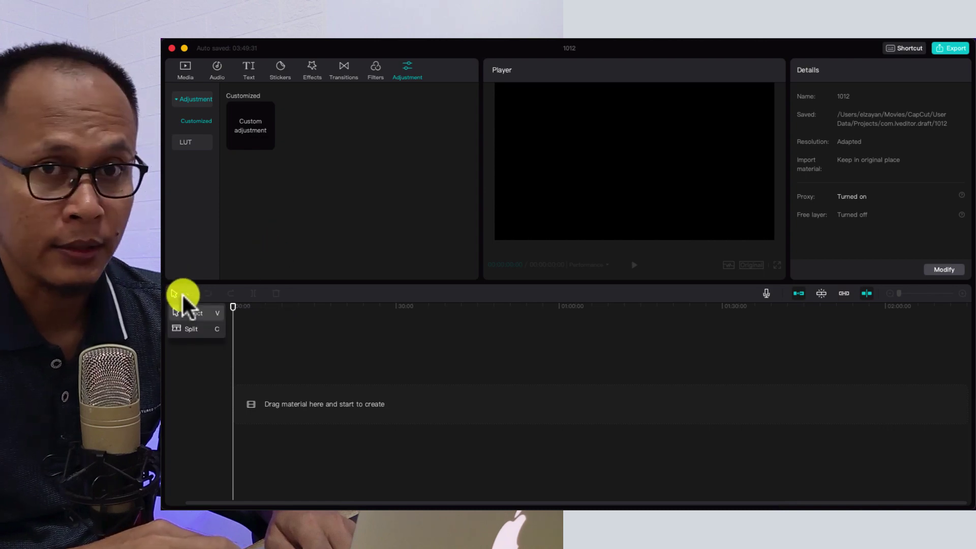
left_click(199, 316)
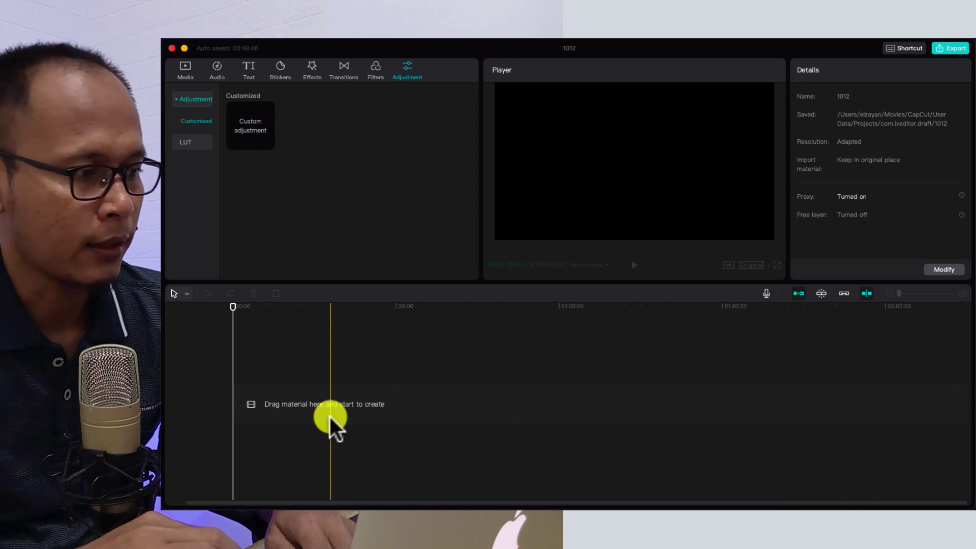
left_click(183, 295)
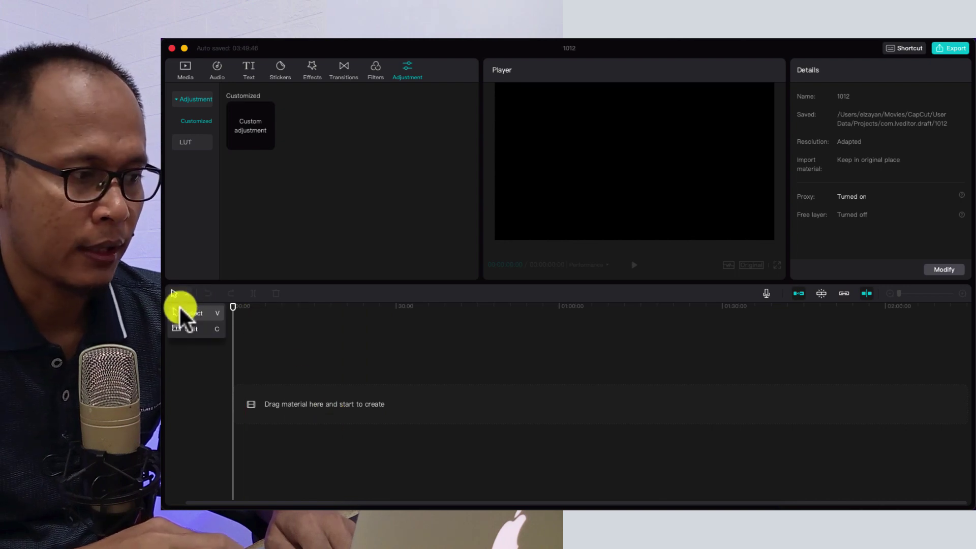
left_click(192, 316)
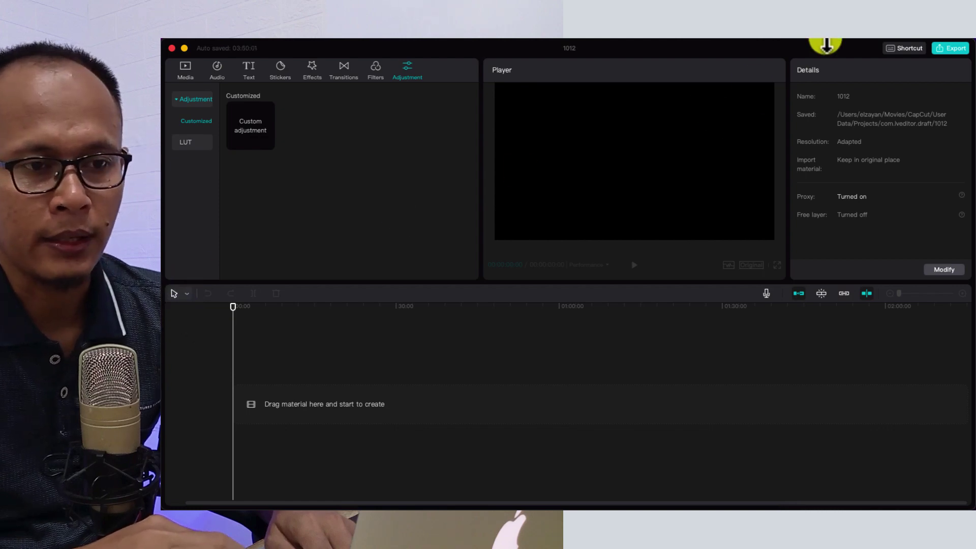
Compare the timeline shortcuts of the Shortcut 1 and Shortcut 2 presets, keep Shortcut 2, and close the shortcut list.
left_click(899, 47)
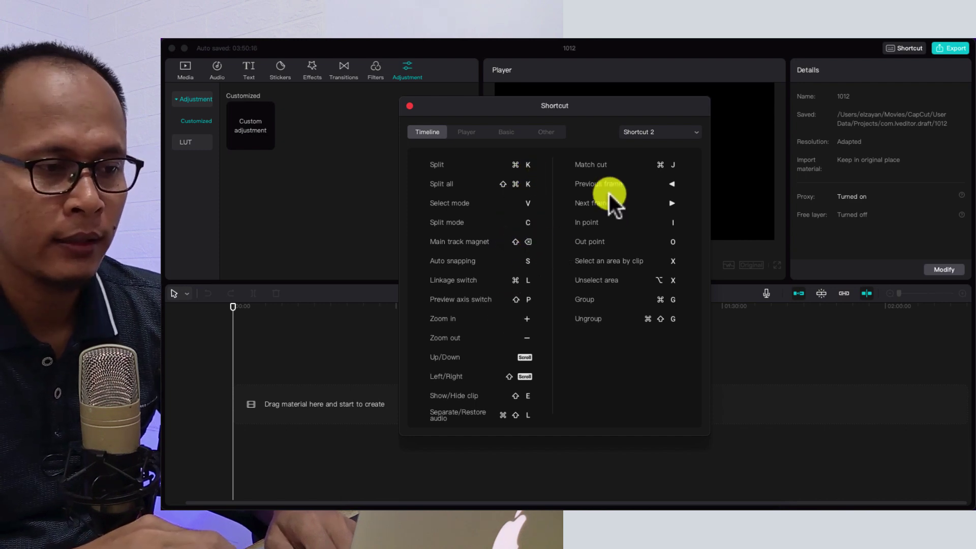
left_click(694, 132)
left_click(665, 155)
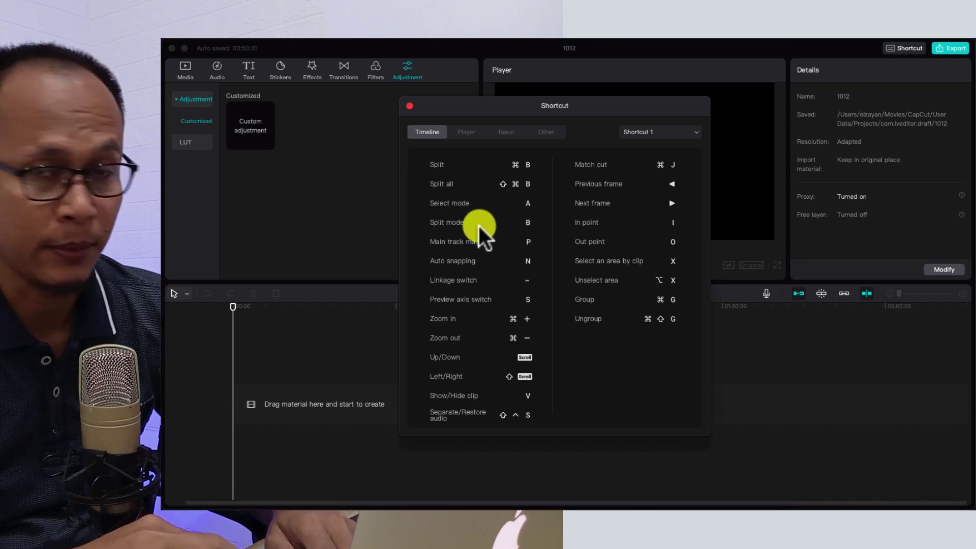
left_click(670, 133)
left_click(652, 167)
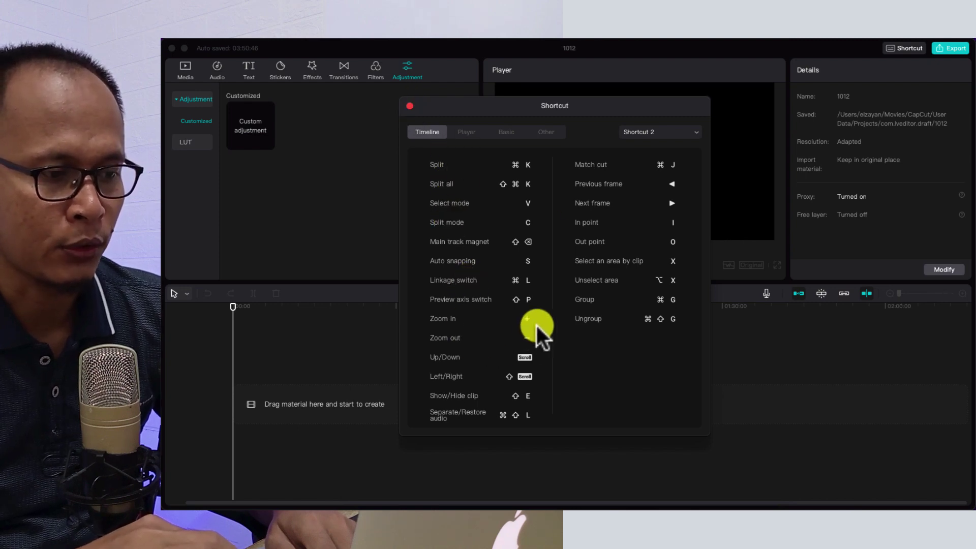
left_click(409, 106)
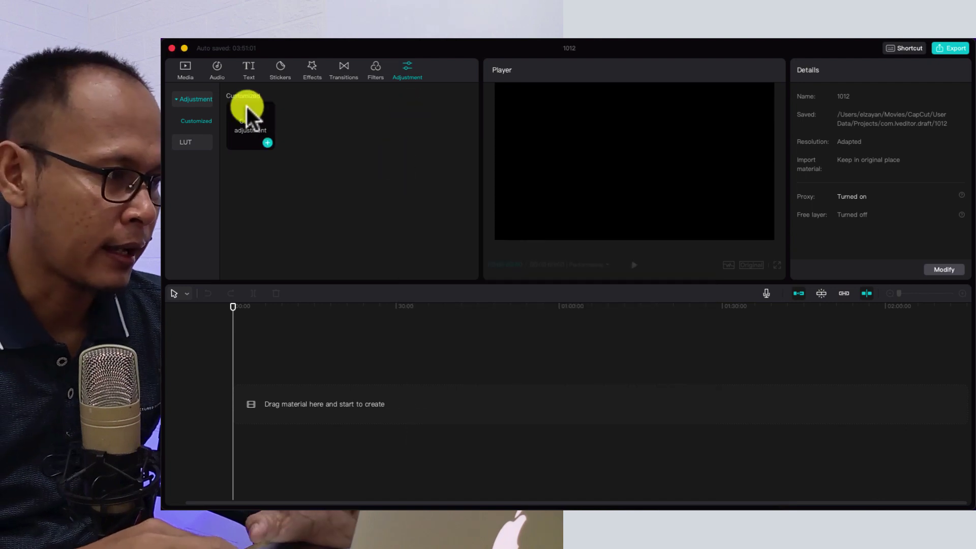
Import the Banteng, Gadis, Mawar, MOV_0178 and two Wanita videos from the Desktop into the local media.
left_click(184, 72)
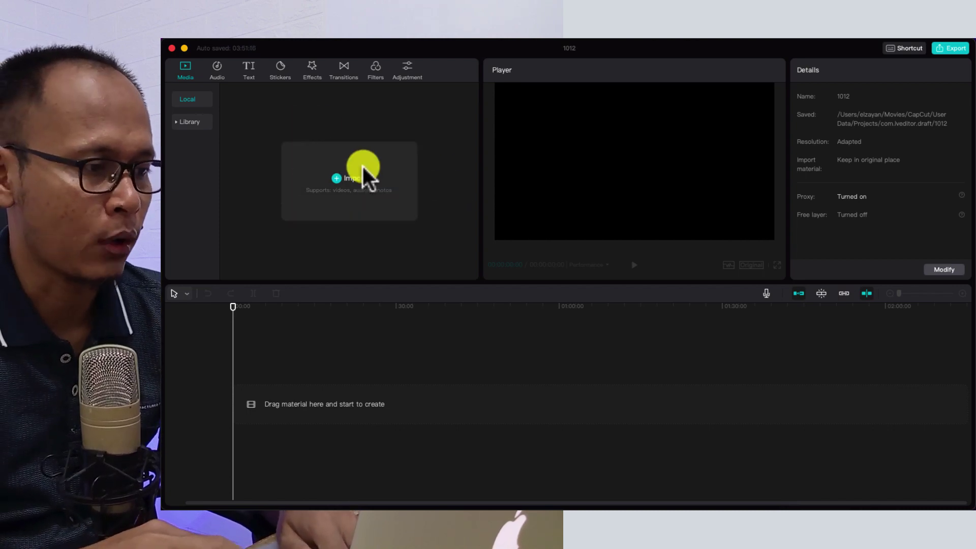
left_click(340, 179)
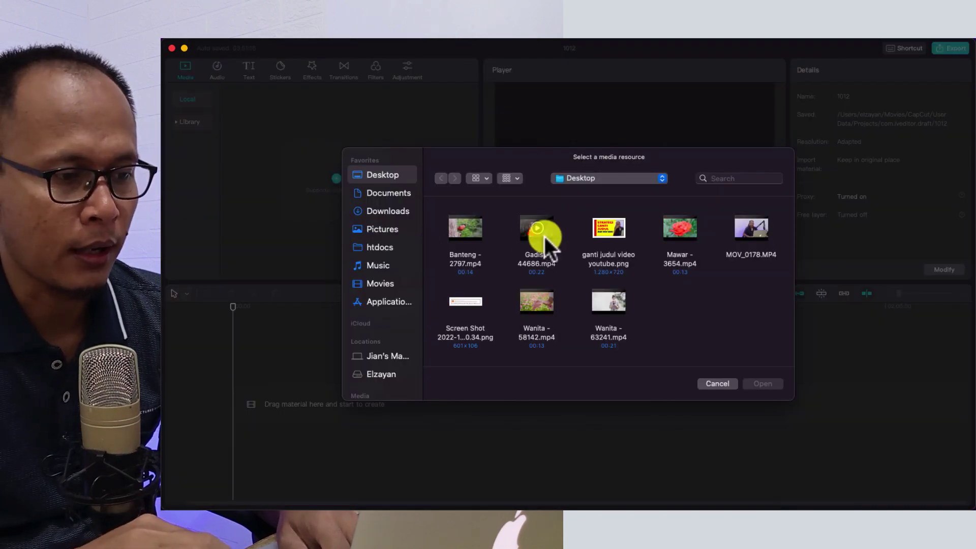
mouse_move(482, 225)
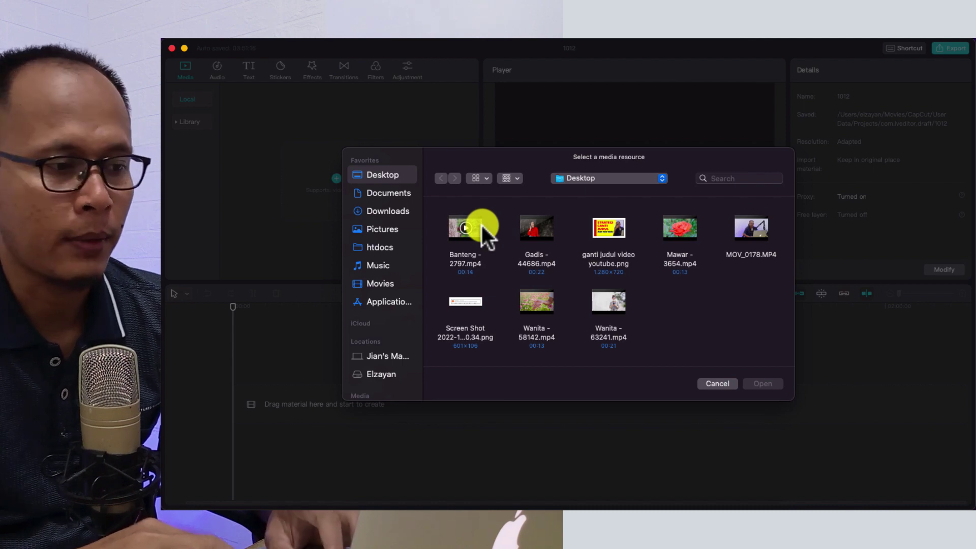
left_click(481, 224)
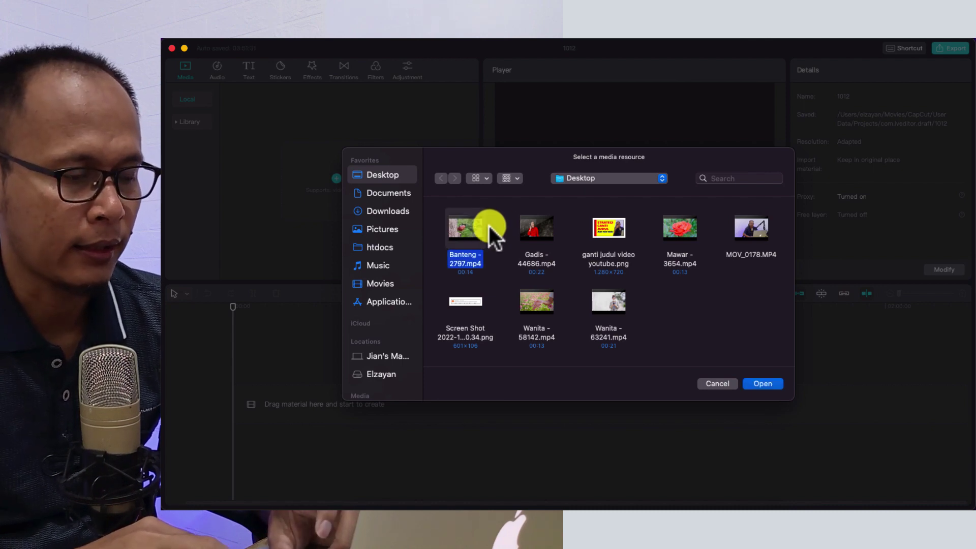
left_click(548, 233, "super")
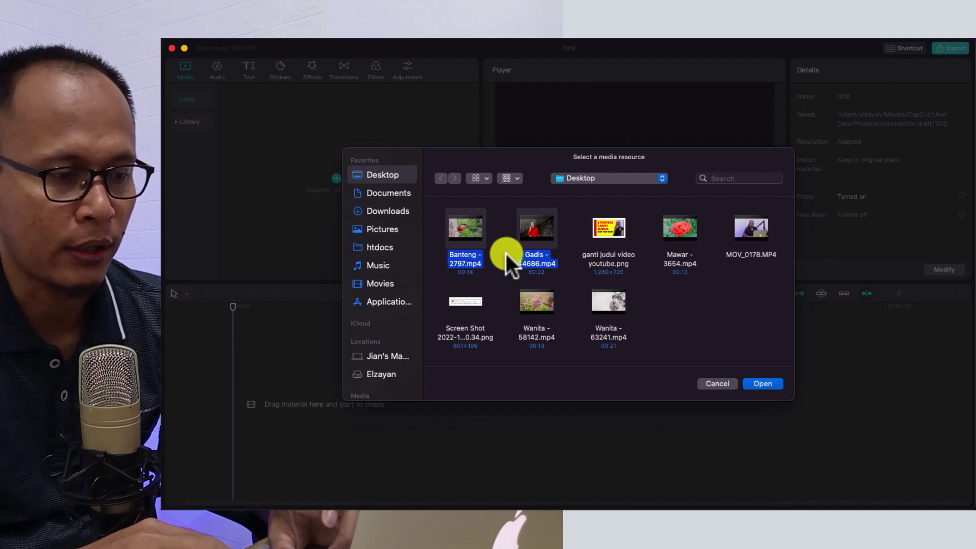
left_click(665, 228, "super")
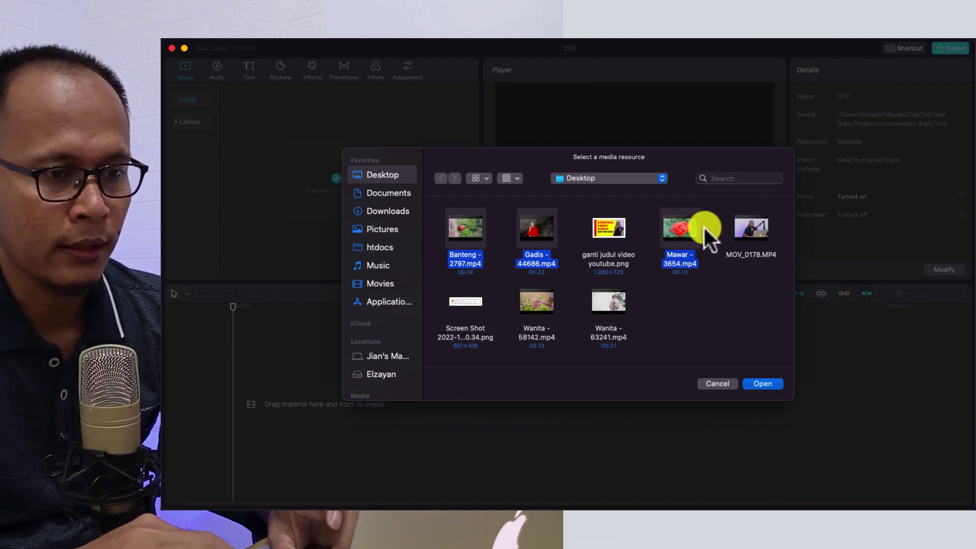
left_click(742, 232, "super")
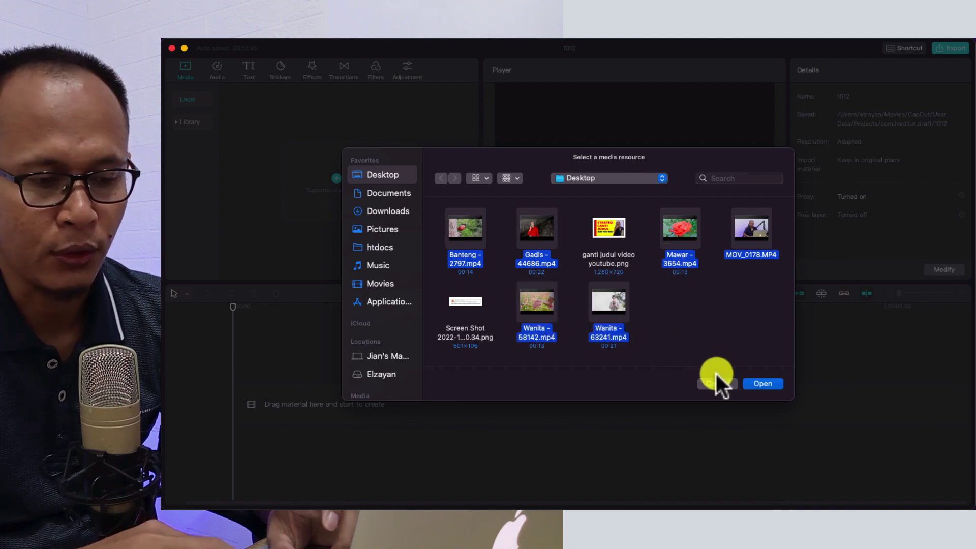
left_click(758, 385)
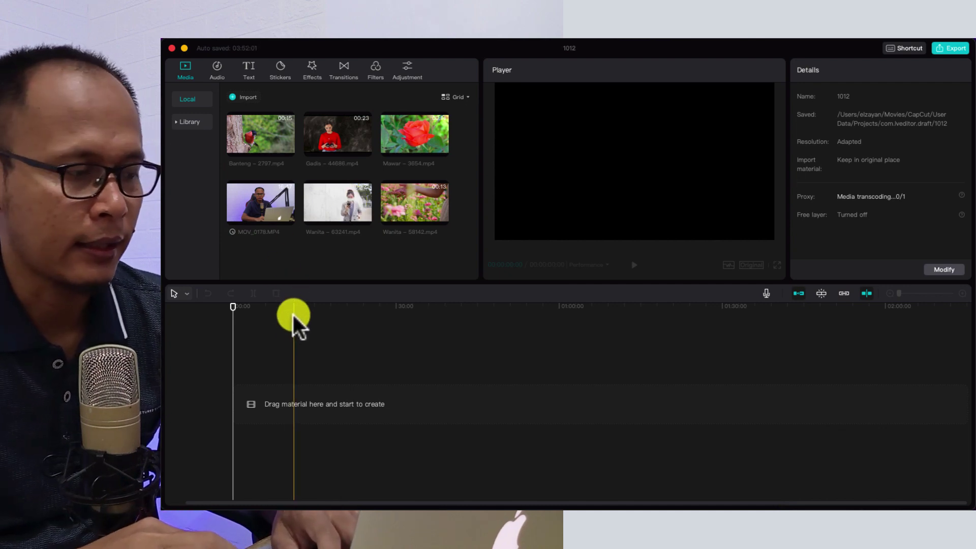
Add Banteng - 2797.mp4 to the timeline and place MOV_0178.MP4 directly after it on the main track.
mouse_move(262, 151)
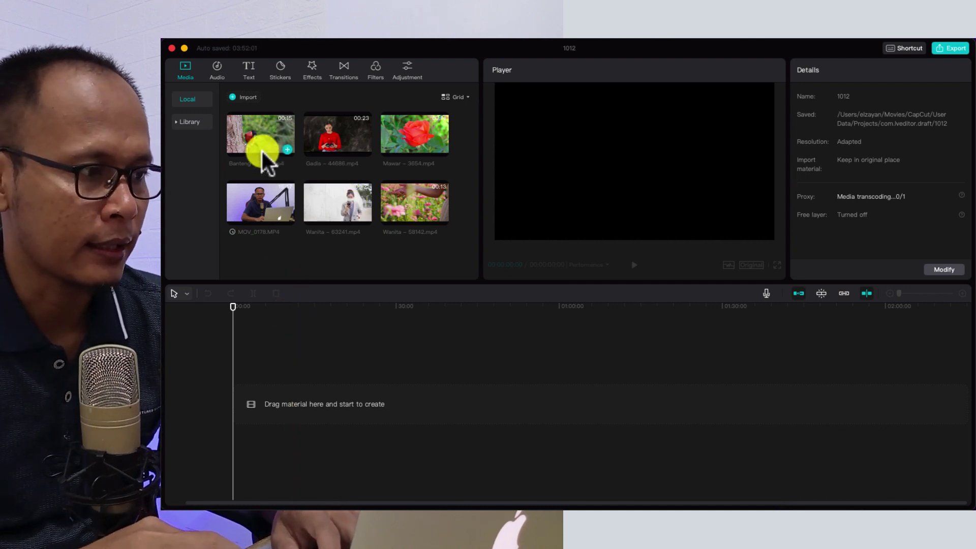
left_click(288, 149)
left_click(465, 339)
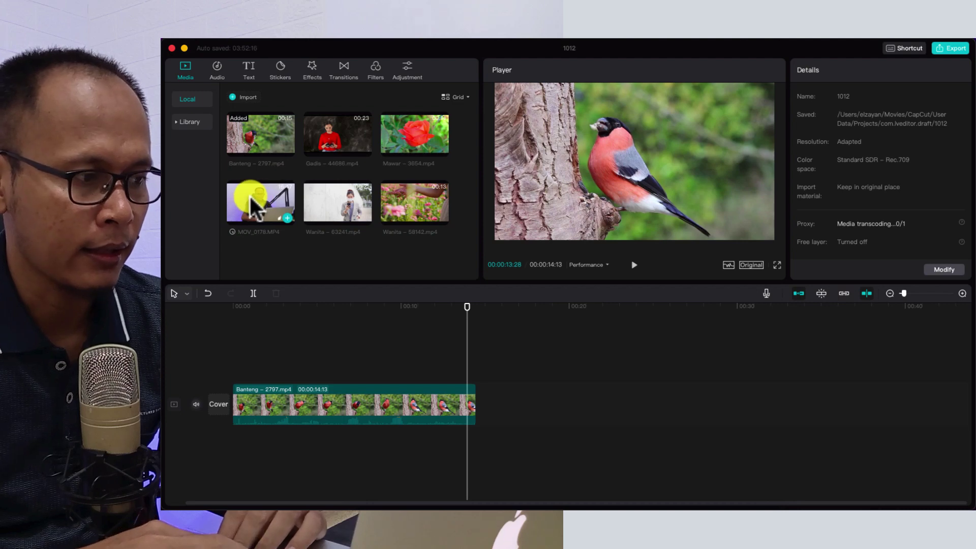
left_click_drag(250, 197, 489, 399)
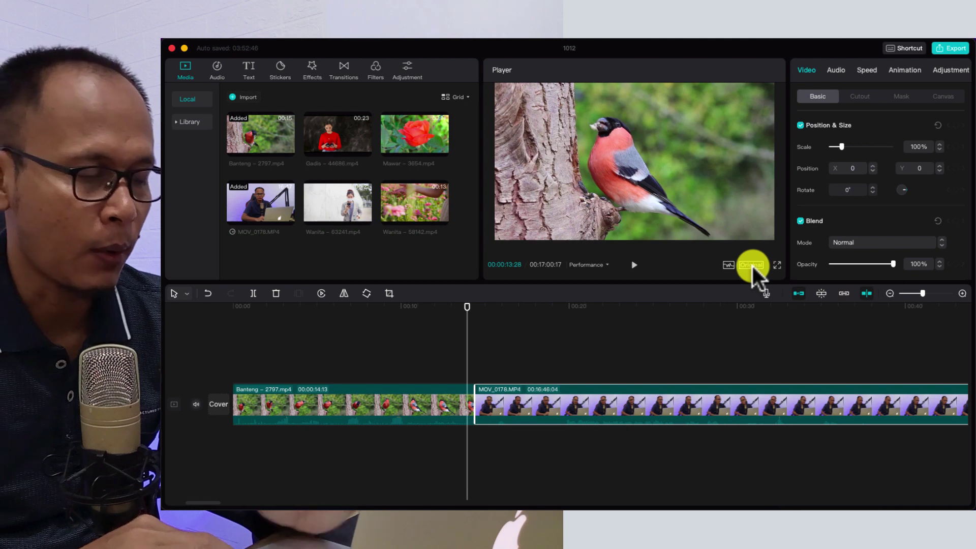
Set the project's aspect ratio to 16:9.
mouse_move(312, 196)
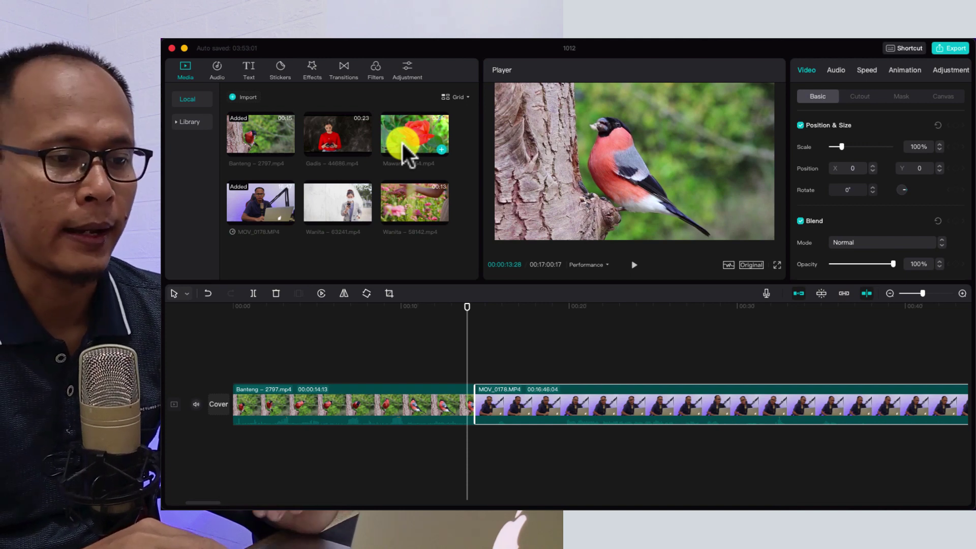
left_click(754, 265)
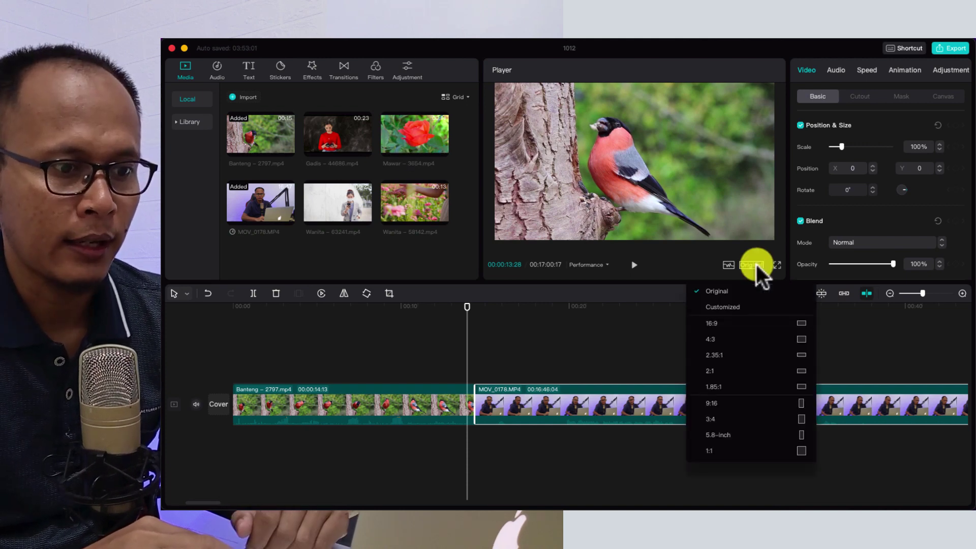
left_click(731, 327)
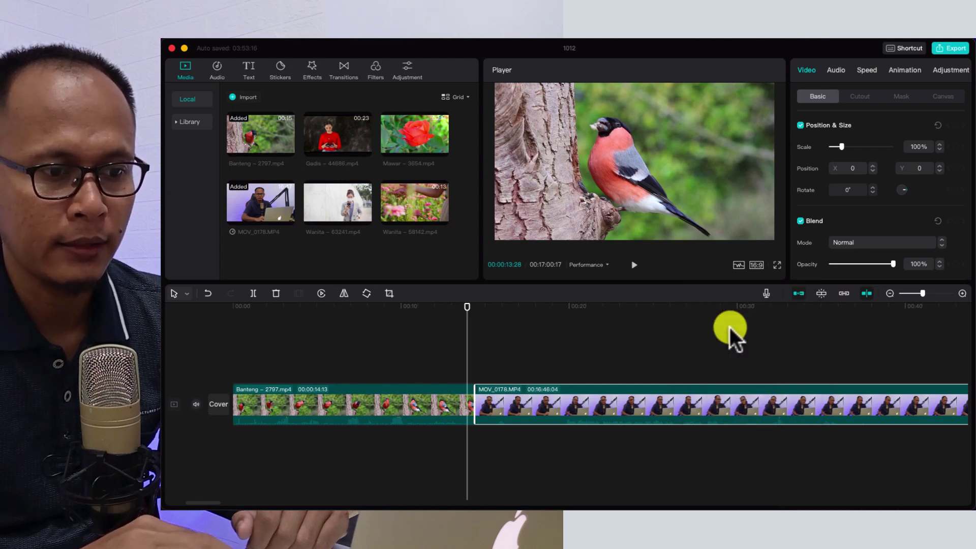
Try the vertical 9:16 aspect ratio in the player, and restore 16:9.
left_click(757, 265)
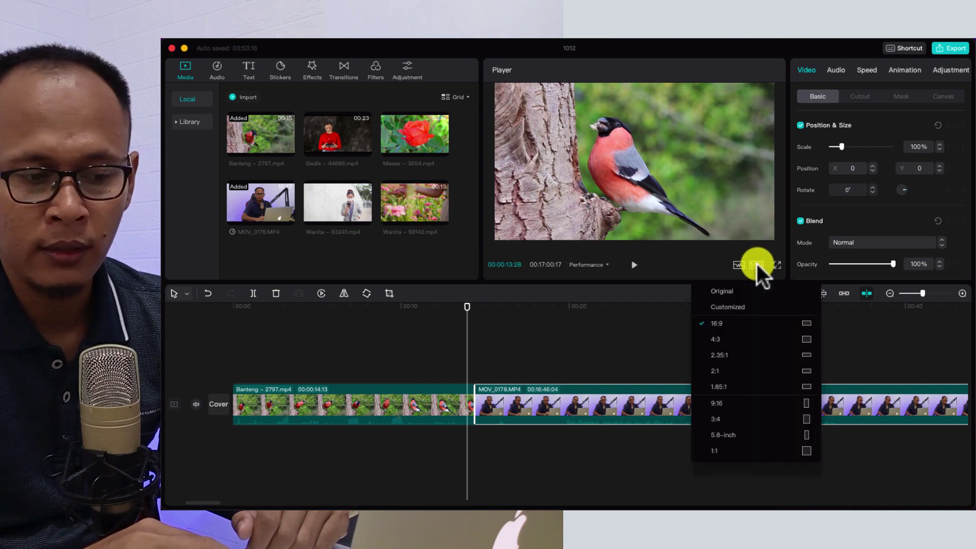
left_click(739, 401)
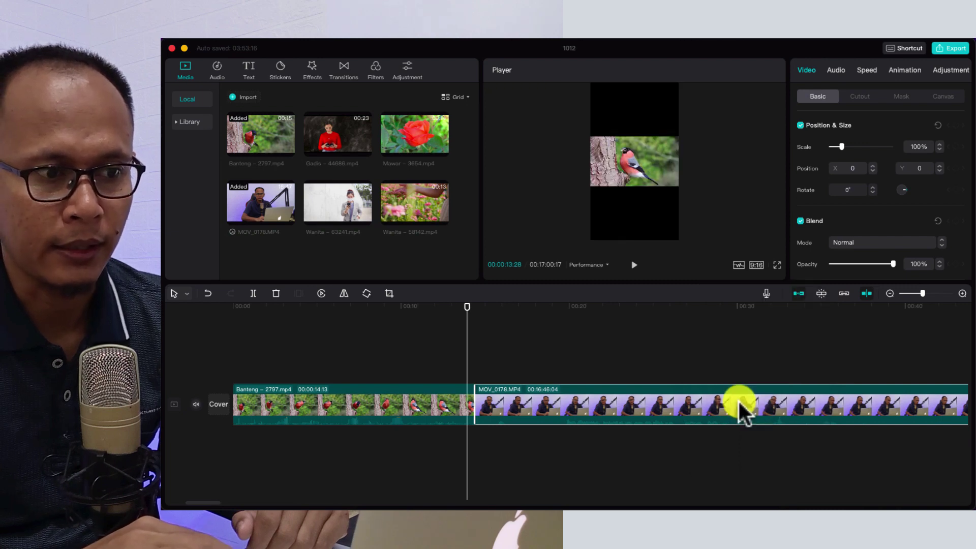
left_click(756, 265)
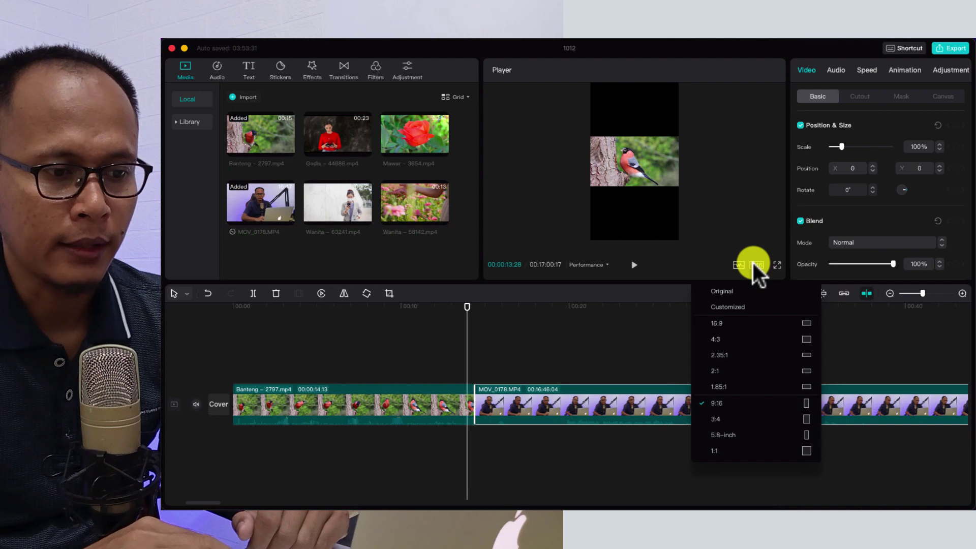
left_click(732, 322)
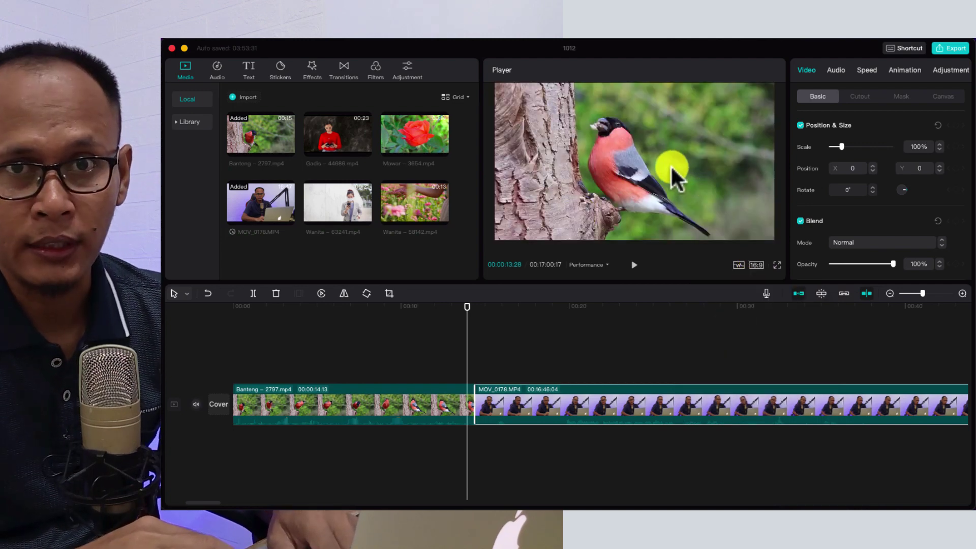
Try Quality priority for the player's preview, and switch back to Performance priority.
left_click(590, 265)
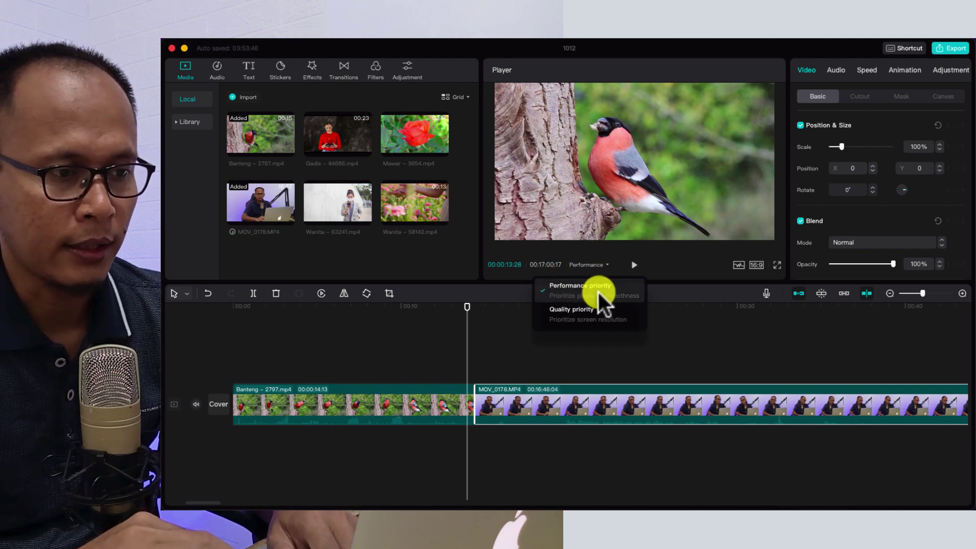
left_click(670, 267)
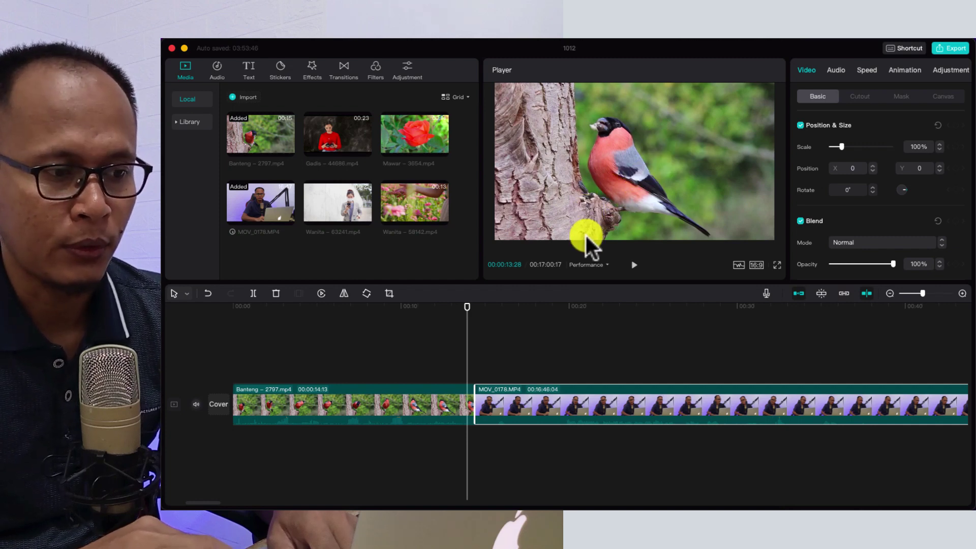
left_click(589, 264)
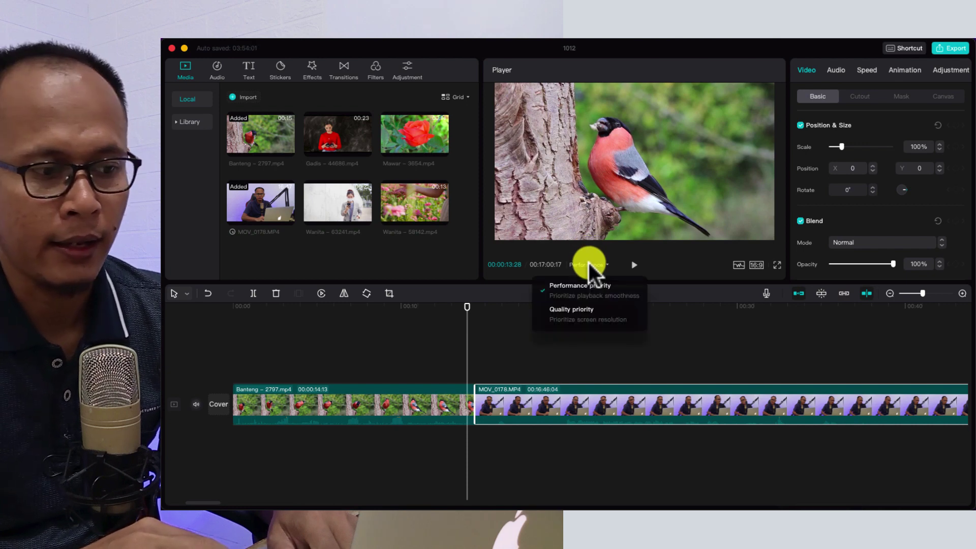
left_click(567, 314)
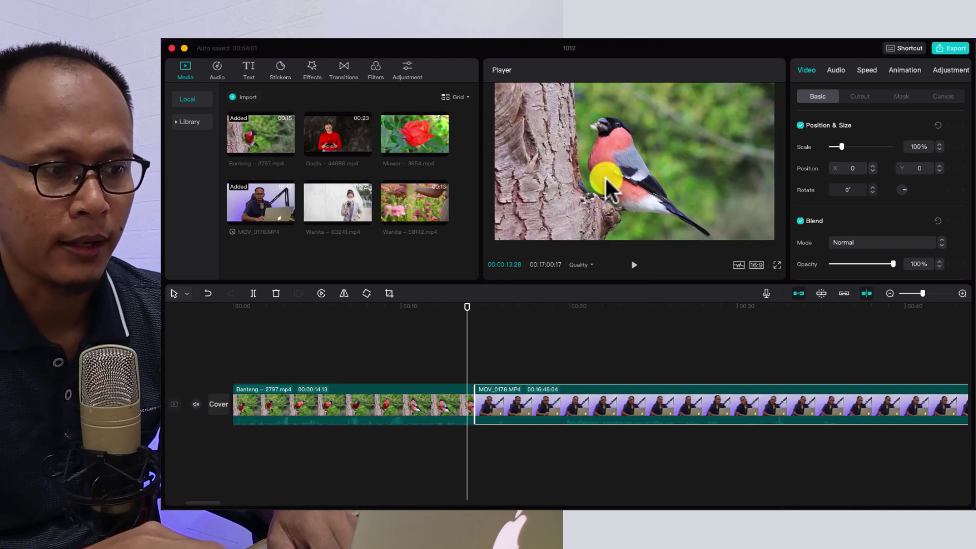
left_click(581, 265)
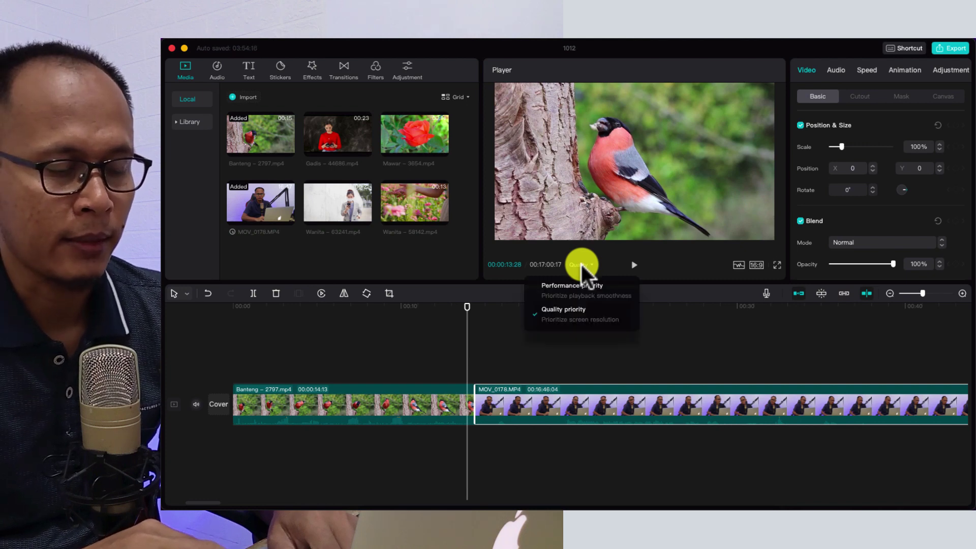
left_click(578, 293)
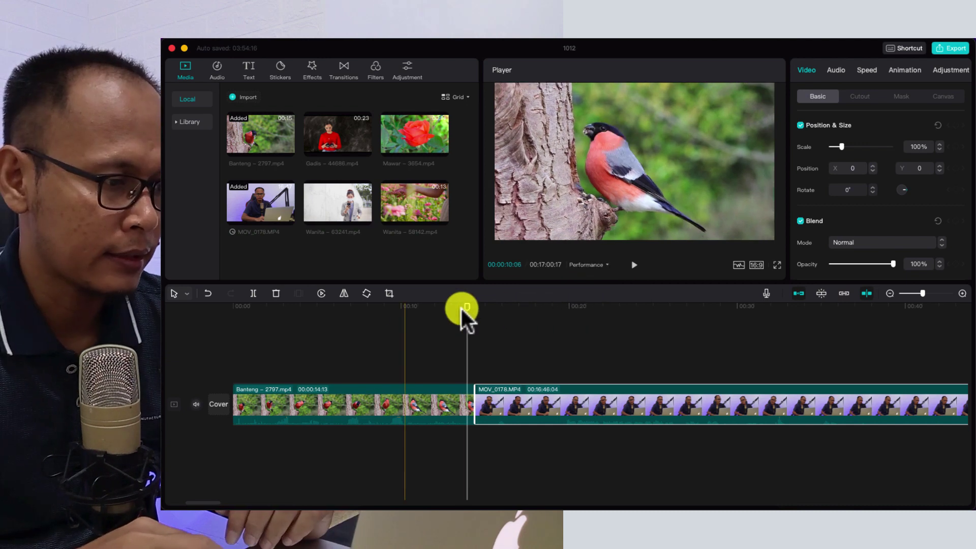
Preview frames of the Banteng clip at 00:00:06:07 and 00:00:02:22, viewing the clip's video properties in between.
left_click(338, 340)
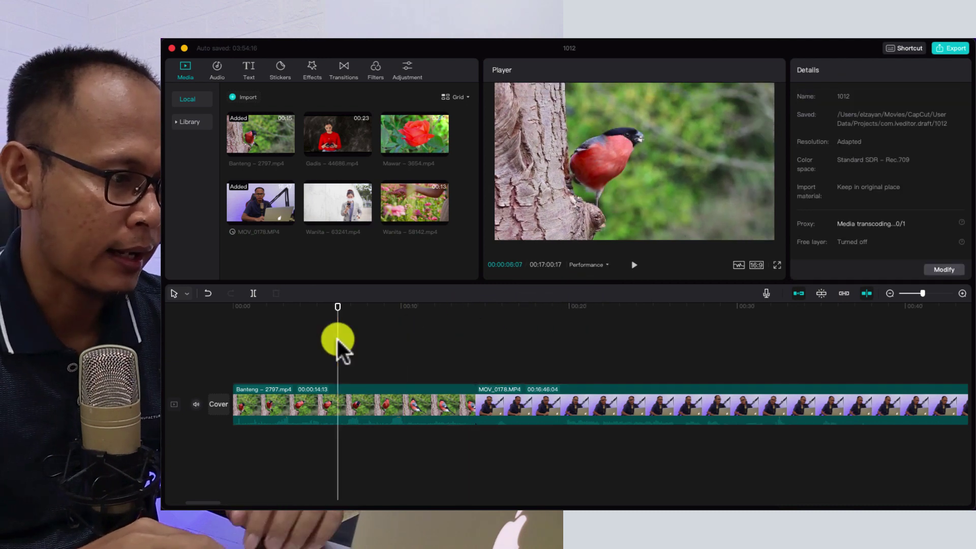
left_click(307, 405)
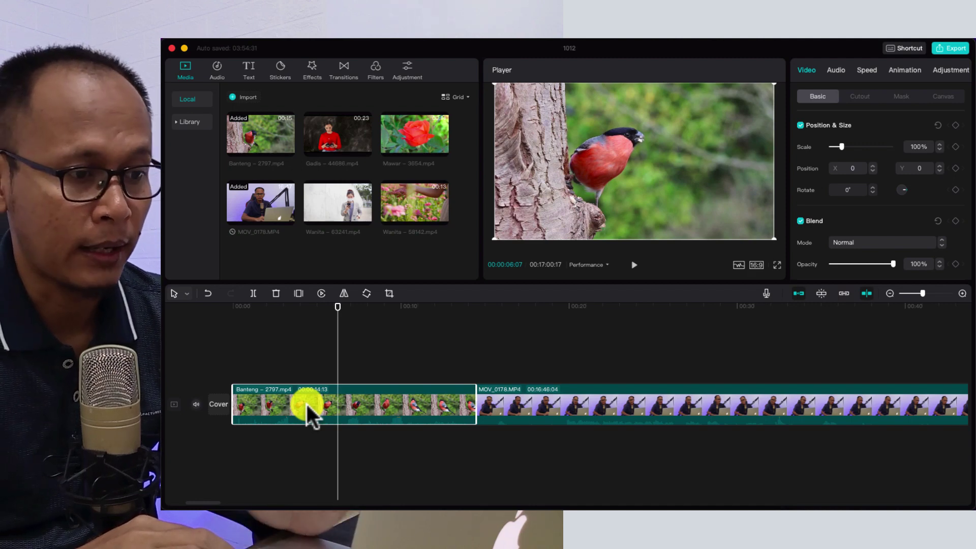
left_click(276, 347)
left_click(257, 361)
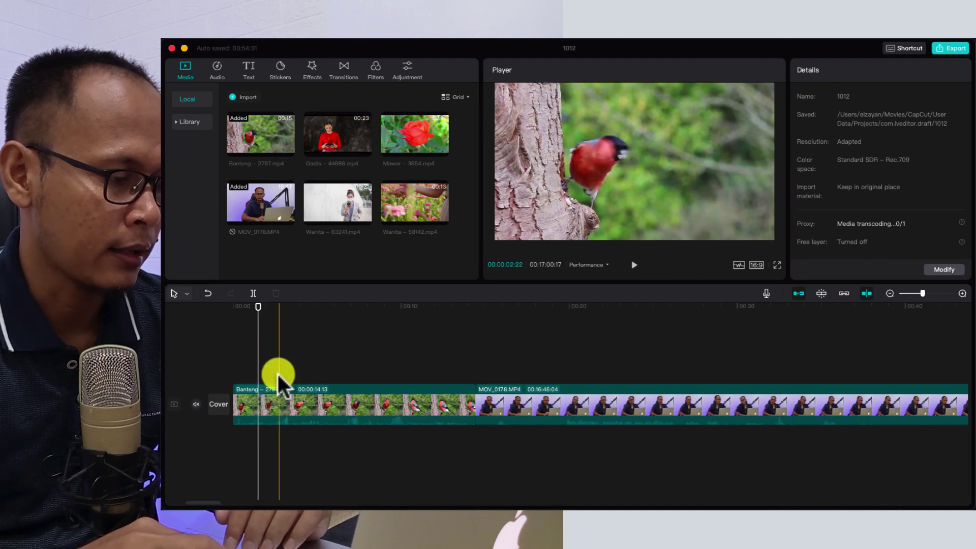
Split the Banteng clip at 00:00:01:23 and delete the piece before the cut.
left_click(262, 349)
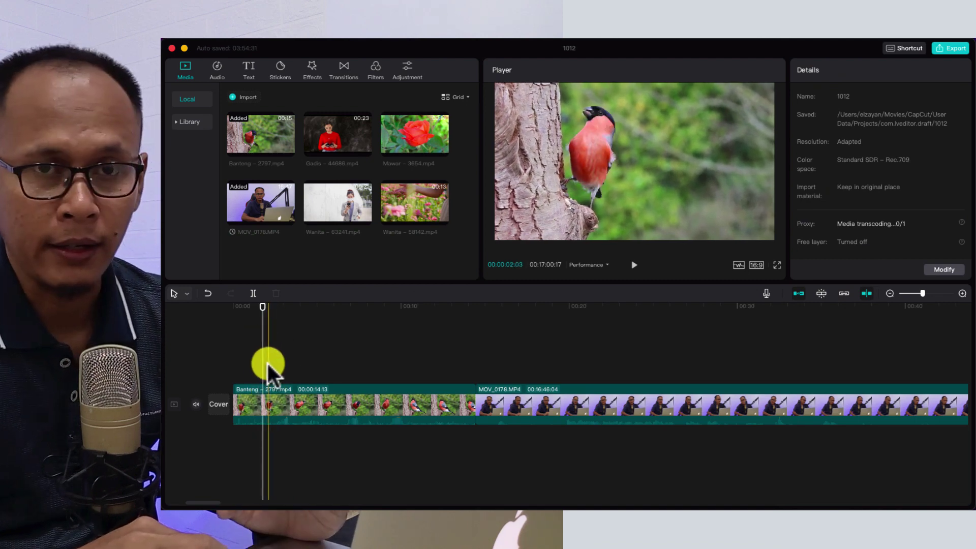
left_click(252, 294)
left_click(253, 402)
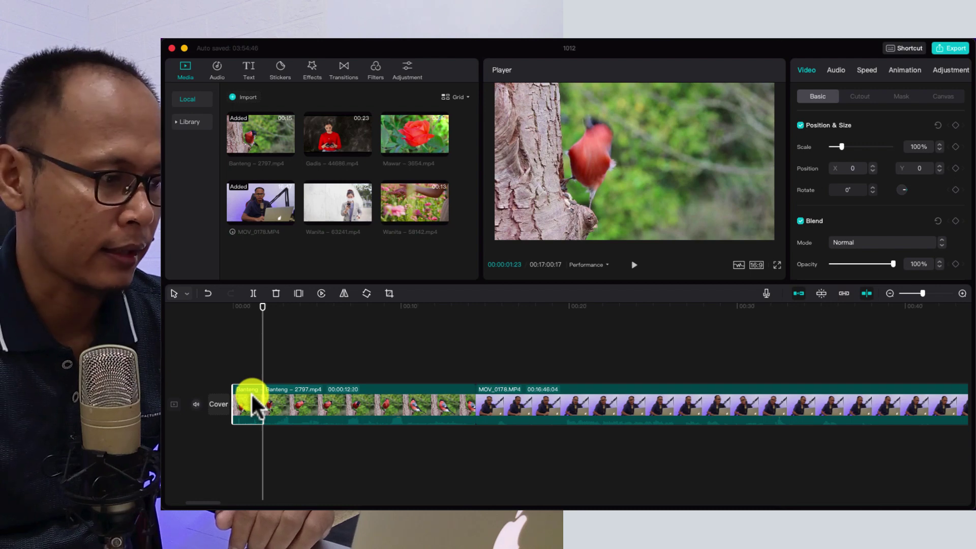
key("Delete")
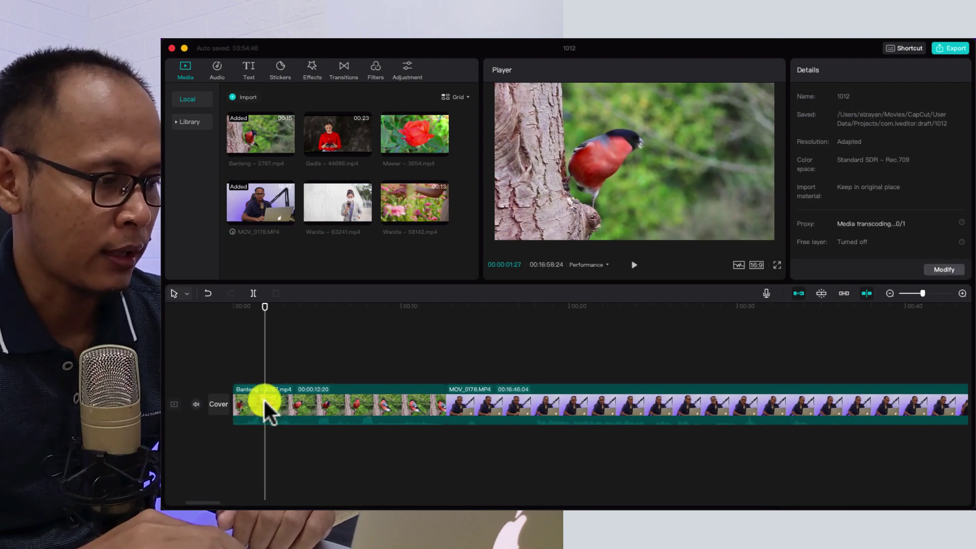
Split the shortened Banteng clip at 00:00:01:27 and delete its opening piece.
left_click(253, 294)
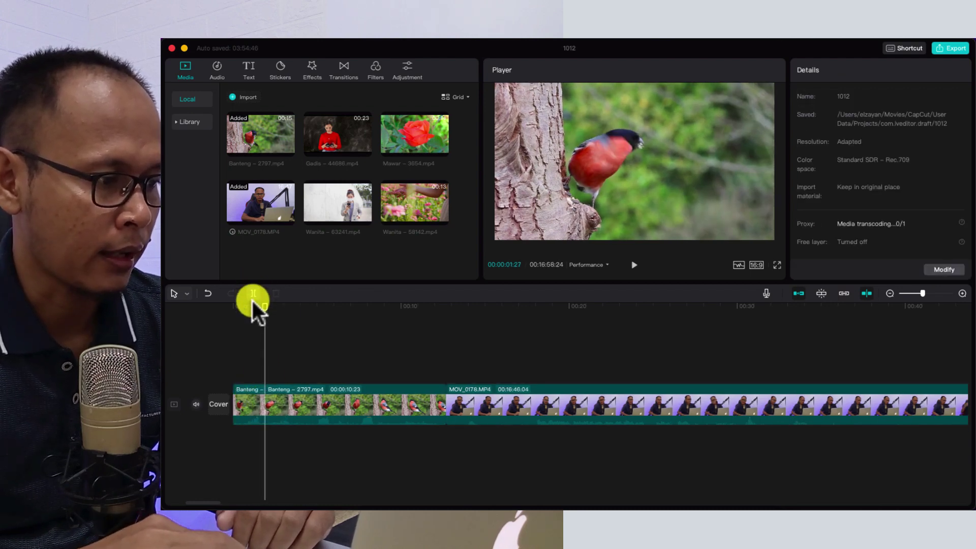
left_click(252, 403)
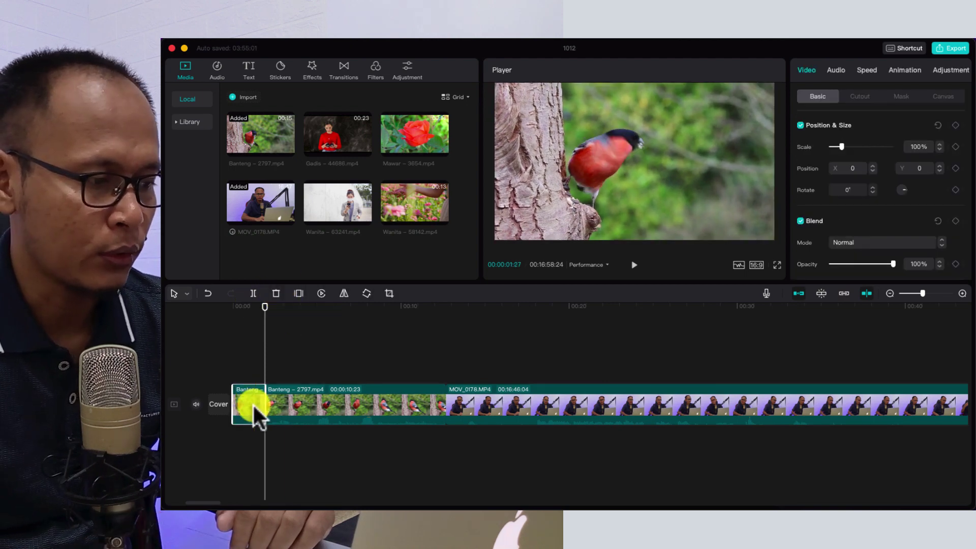
key("Delete")
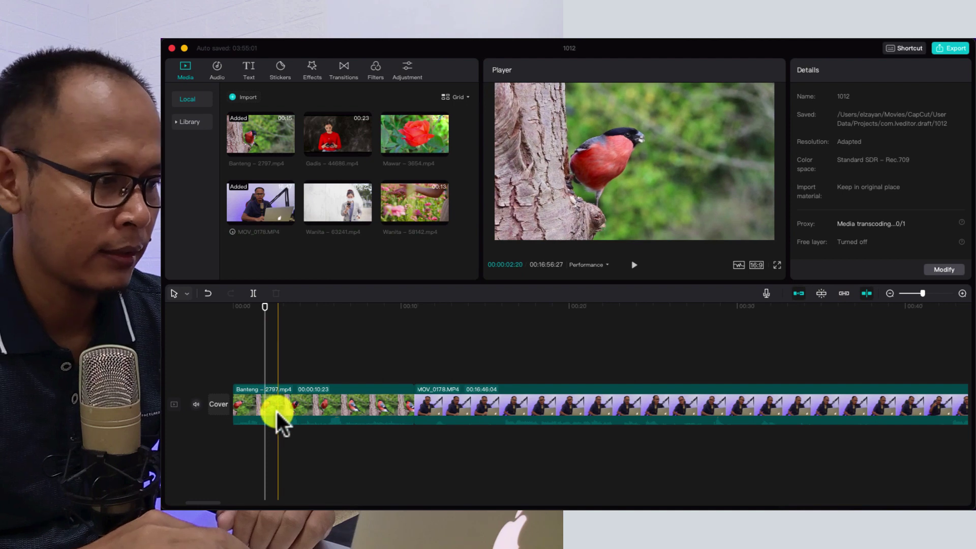
Try the Split cursor over the timeline clips, return to the Select cursor, and select the MOV_0178 clip.
left_click(277, 412)
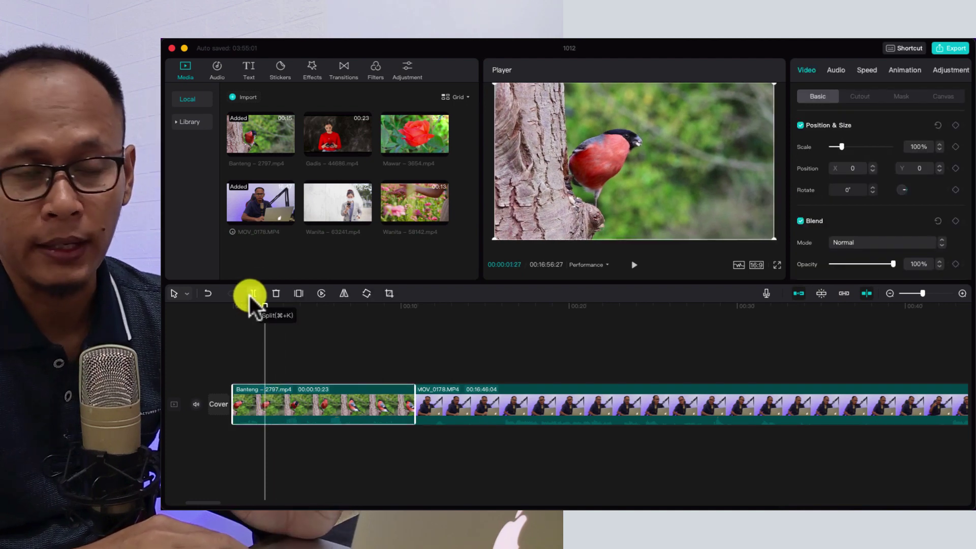
left_click(186, 294)
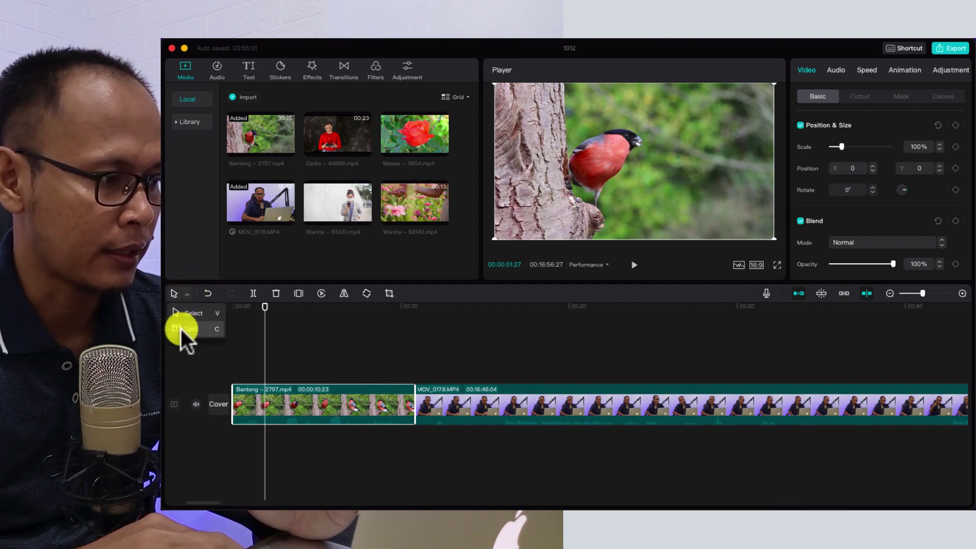
left_click(181, 328)
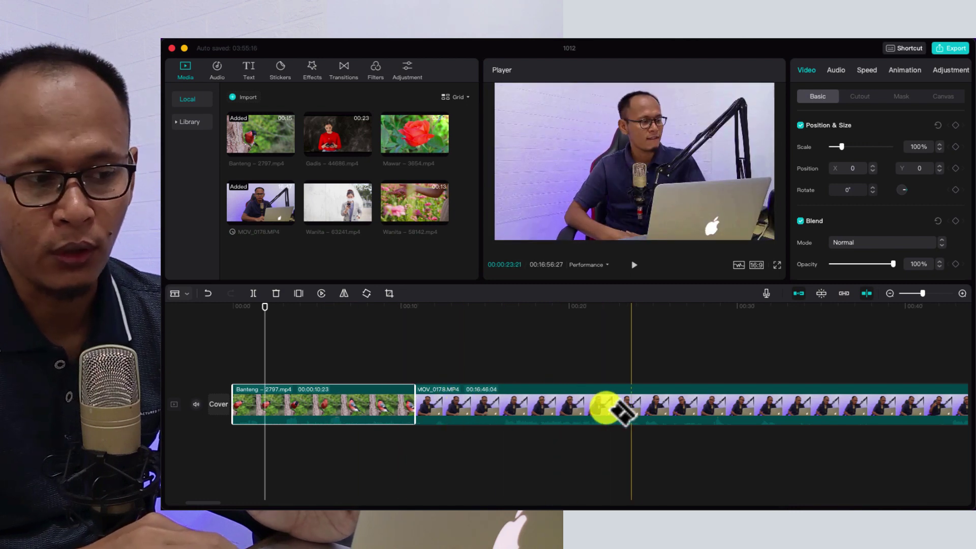
left_click(183, 297)
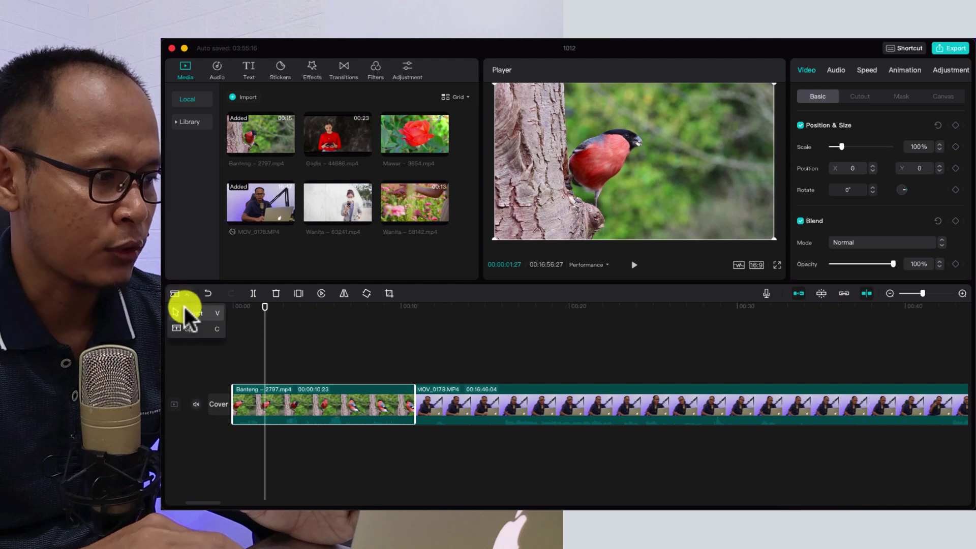
left_click(185, 308)
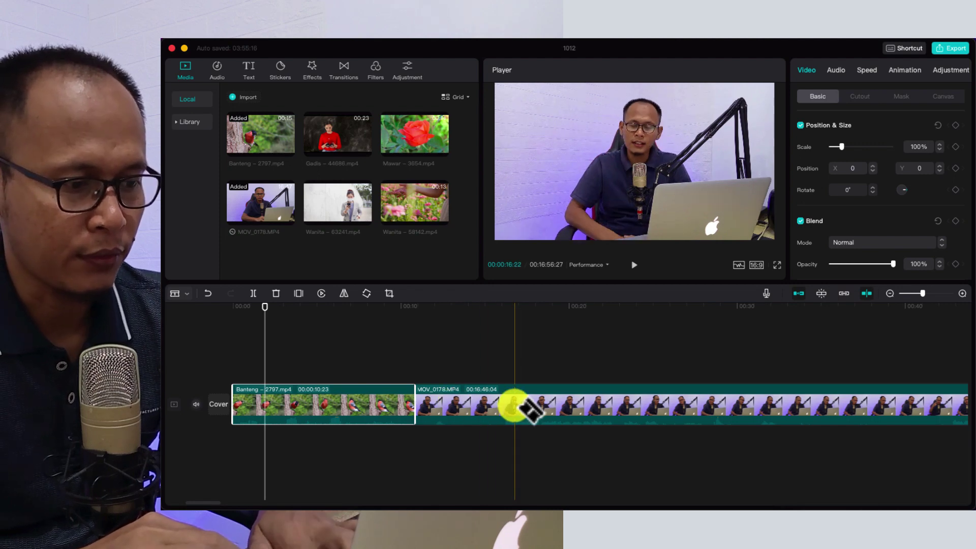
key("a")
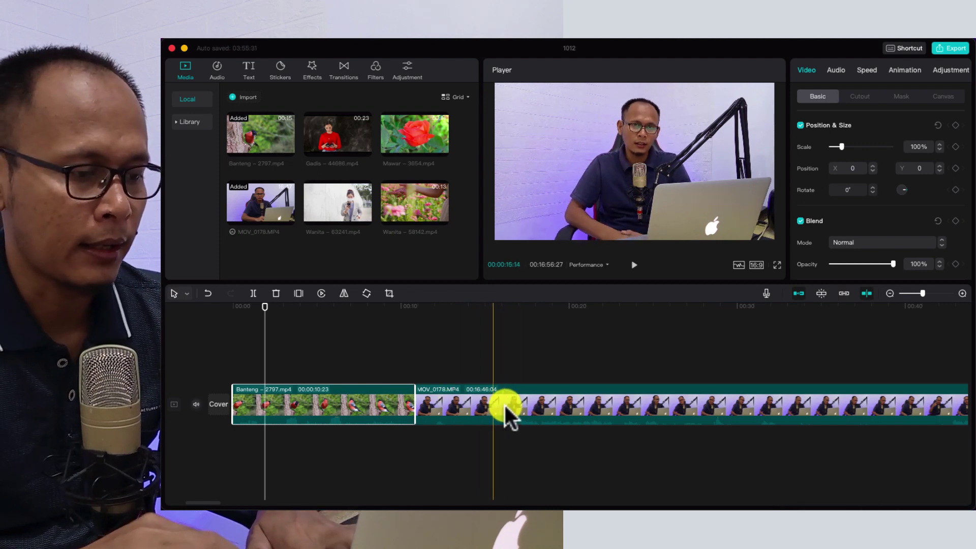
left_click(492, 405)
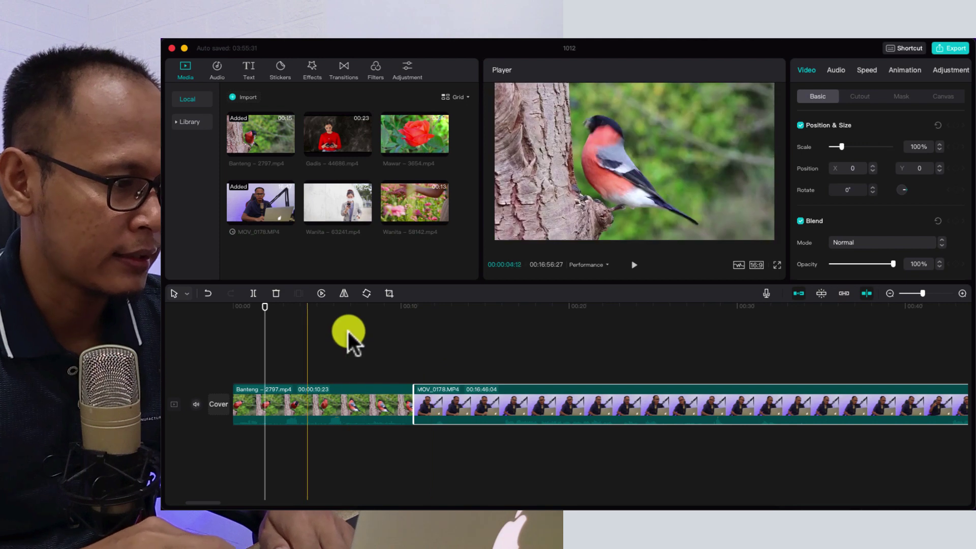
Insert a freeze frame into the Banteng clip at 00:00:06:25.
left_click(310, 404)
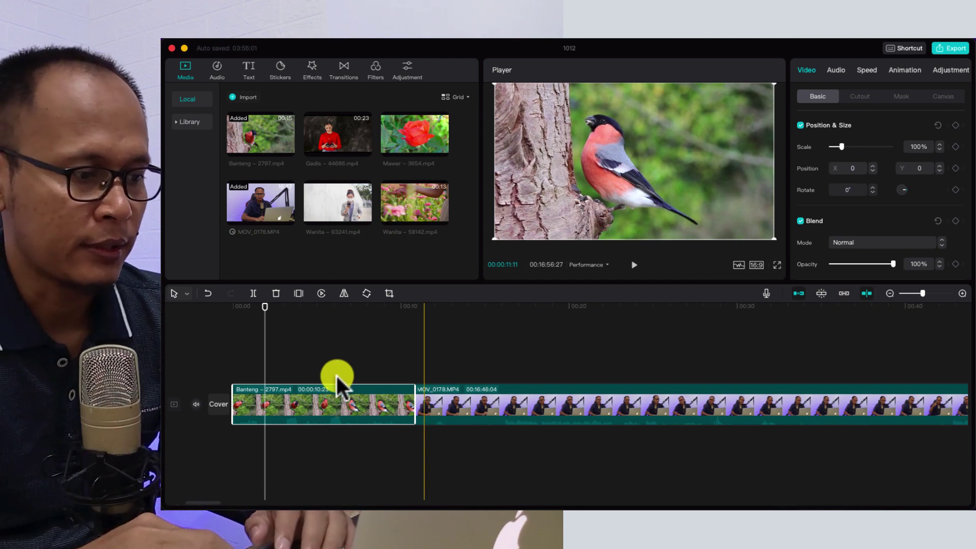
key("space")
left_click(306, 310)
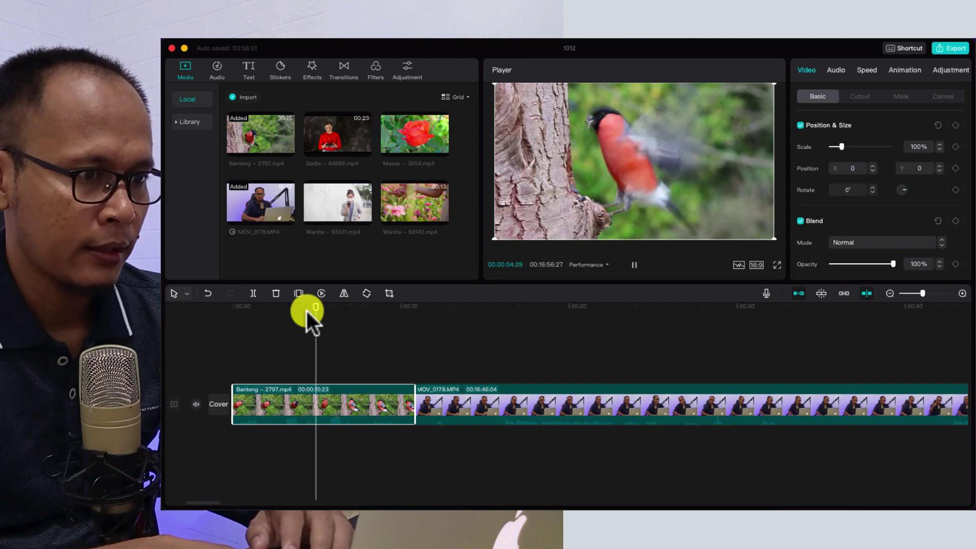
key("space")
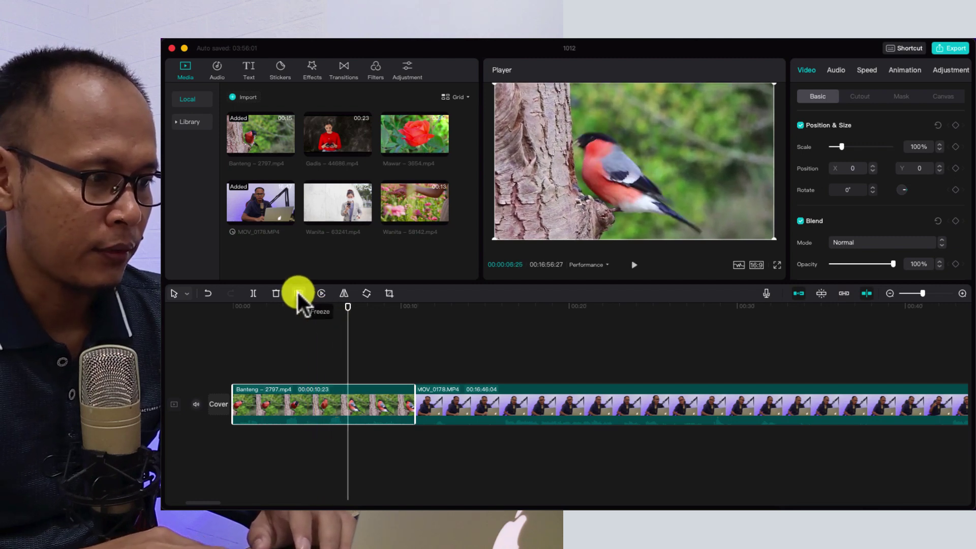
left_click(298, 292)
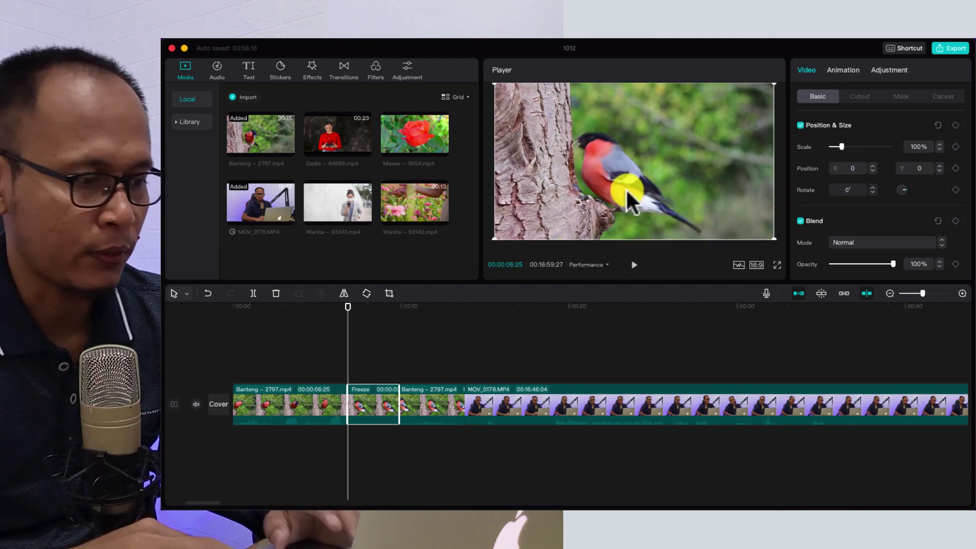
Play the timeline from 00:00:04:21 through the freeze frame.
left_click(312, 368)
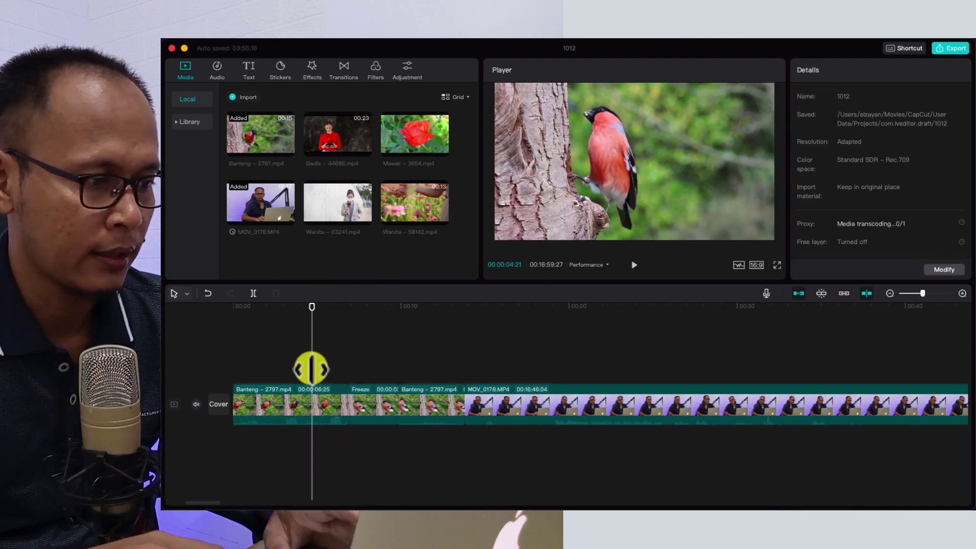
key("space")
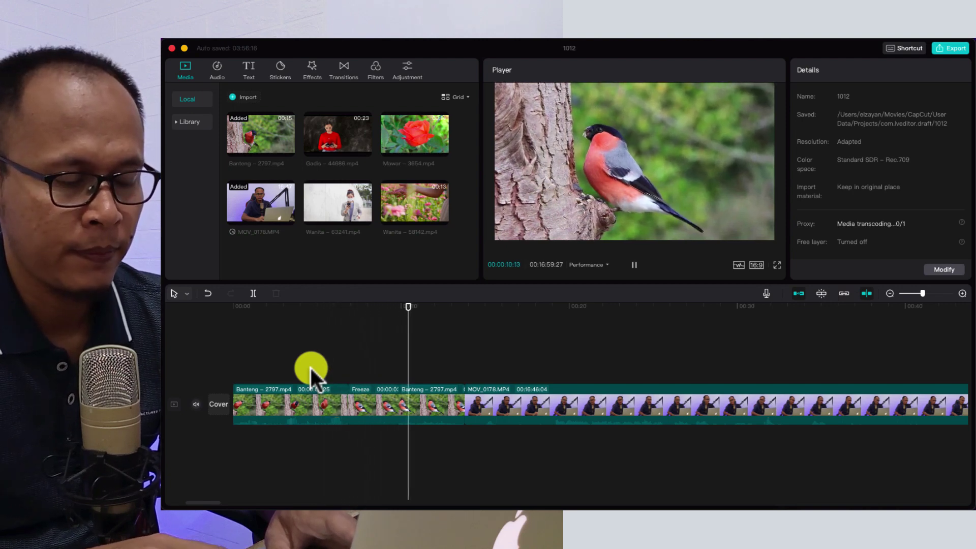
key("space")
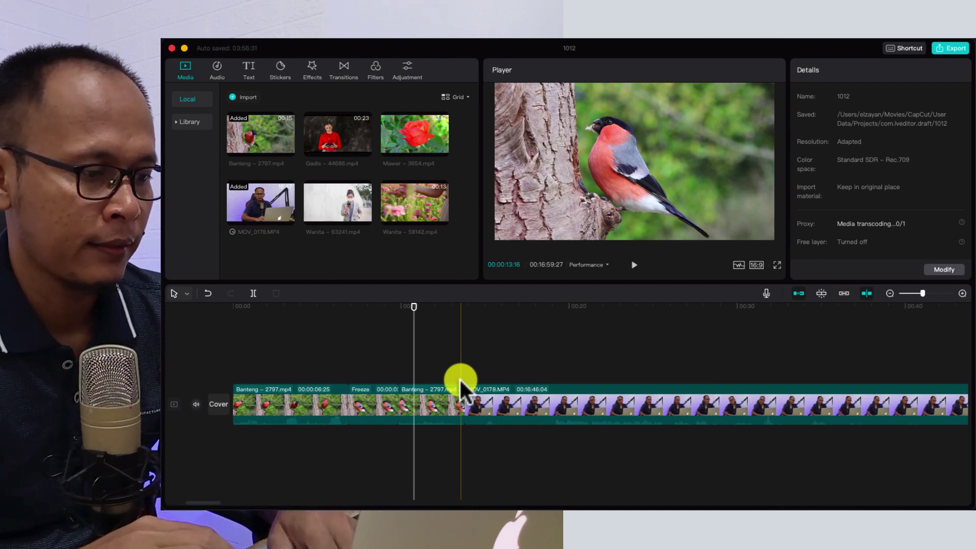
Select the Banteng segment following the freeze frame and play part of it.
left_click(434, 405)
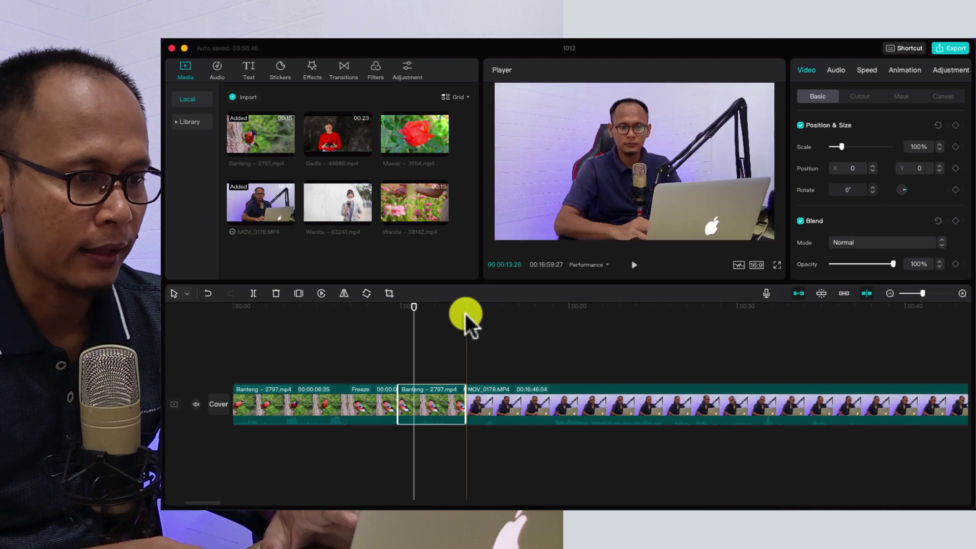
left_click(466, 313)
key("space")
left_click(416, 306)
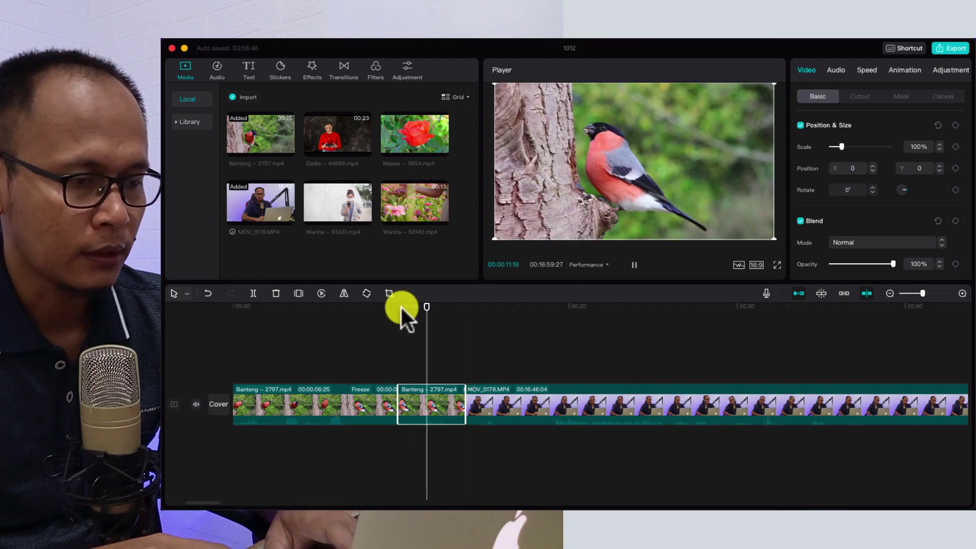
key("space")
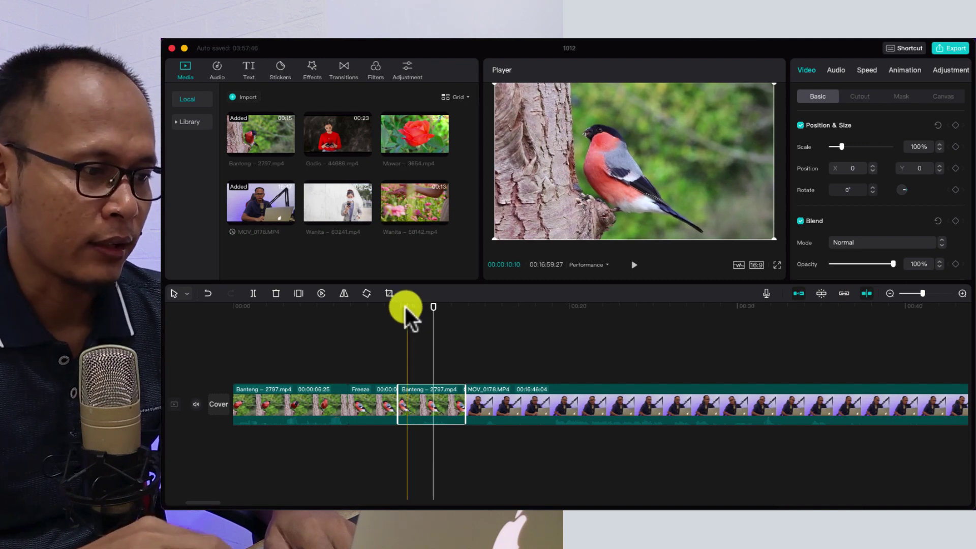
Move the playhead to 00:00:10:09 and mirror the Banteng segment after the freeze frame, comparing it with the unmirrored view.
left_click(405, 307)
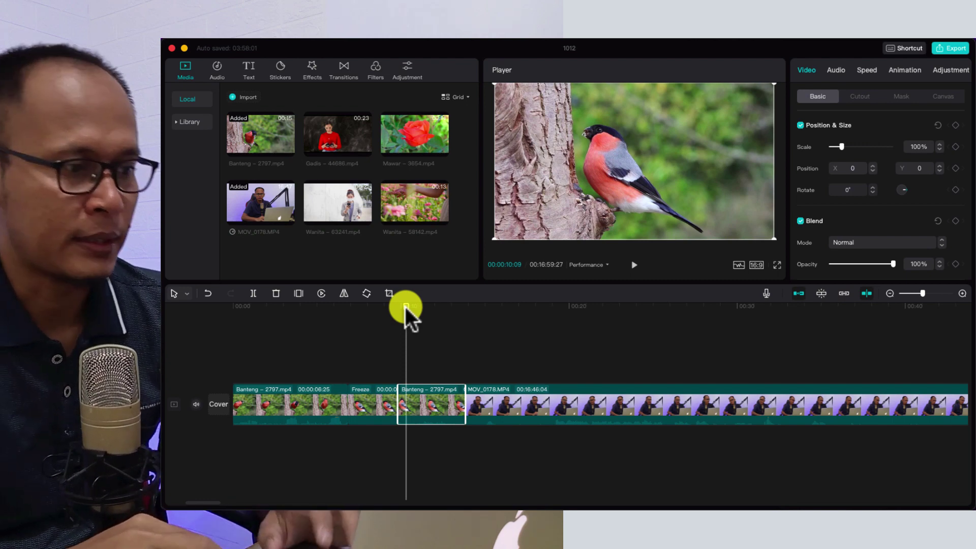
left_click(343, 295)
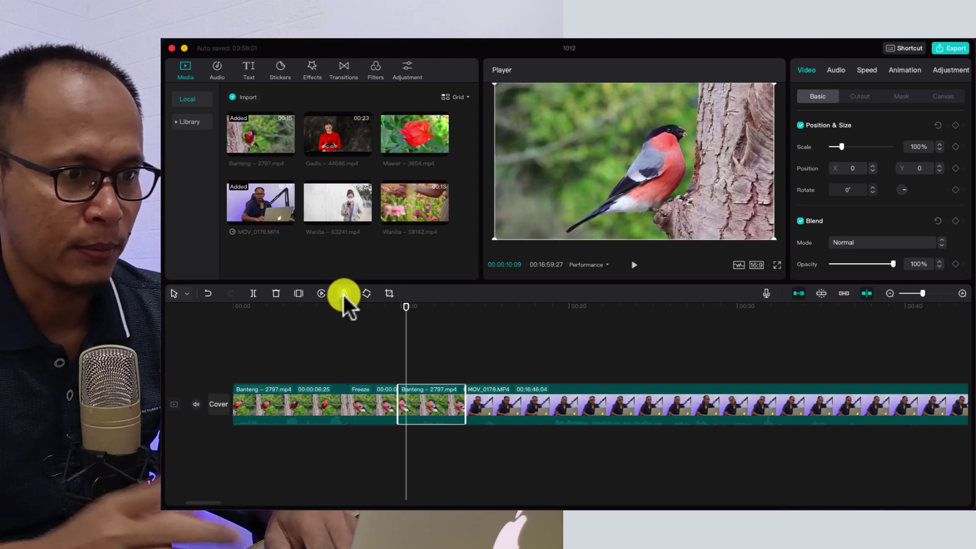
left_click(344, 295)
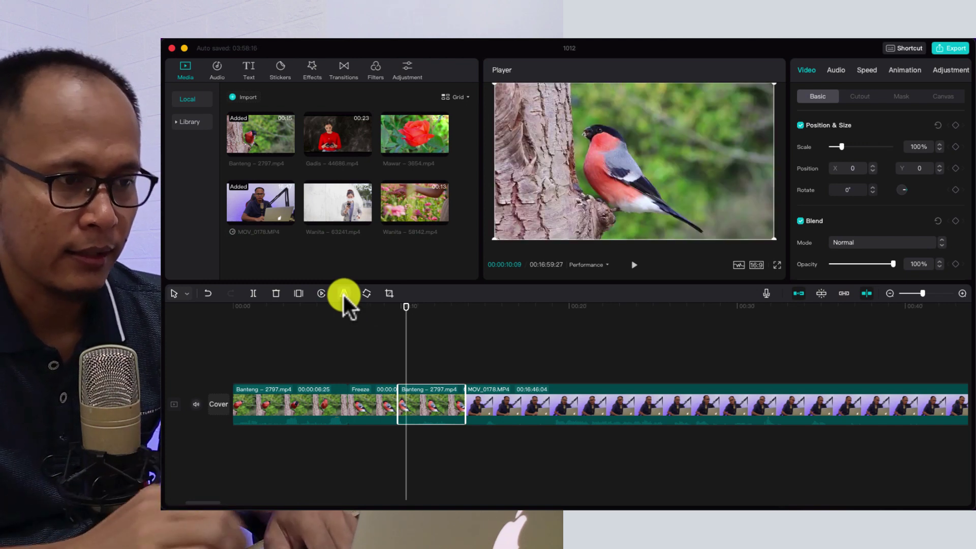
left_click(344, 295)
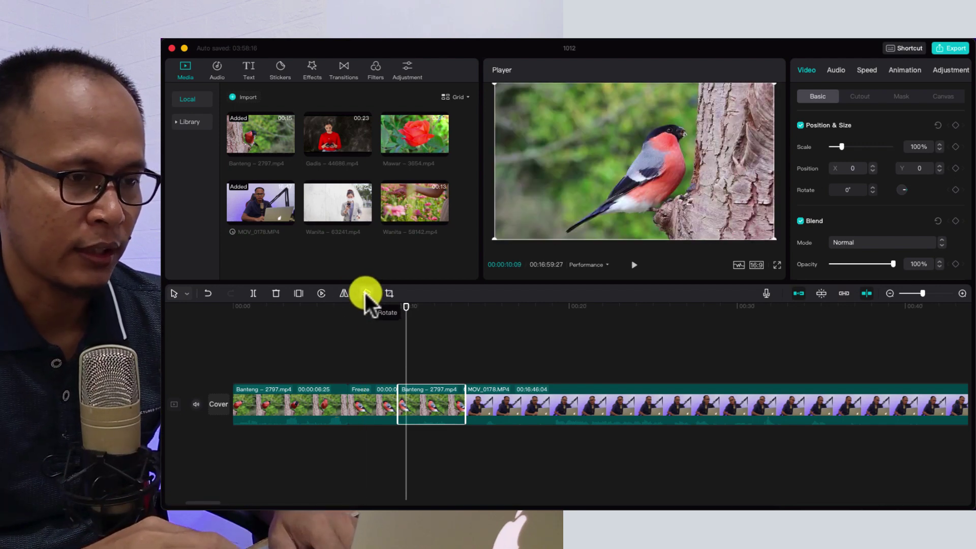
Rotate the mirrored Banteng segment in four 90° steps to 360°.
left_click(366, 294)
left_click(366, 294)
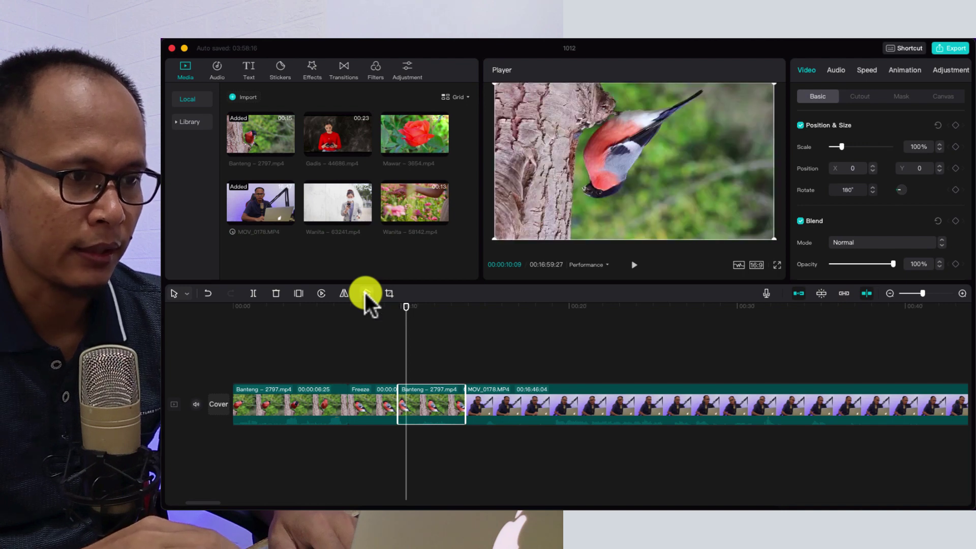
left_click(367, 293)
left_click(366, 293)
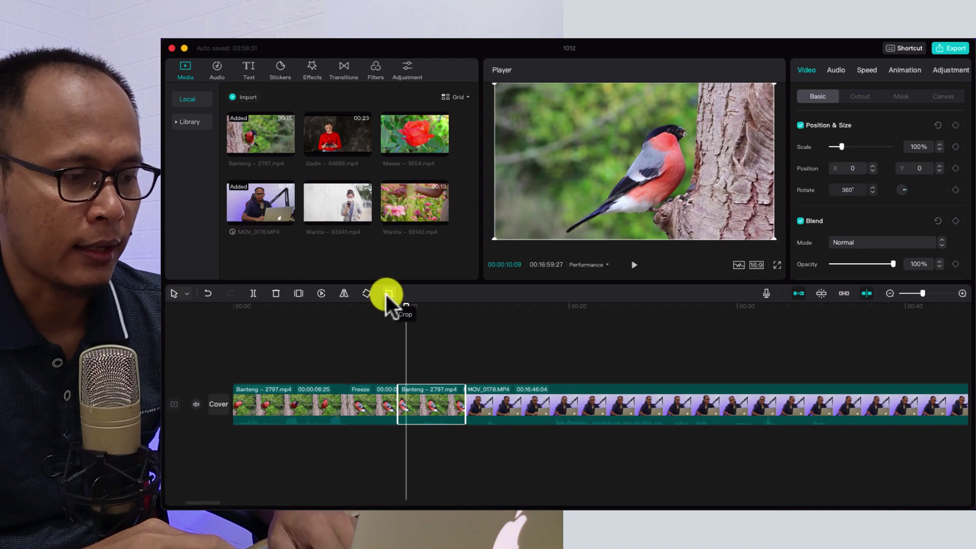
Crop the mirrored Banteng segment to a tighter frame around the bird, using the Free crop ratio.
left_click(388, 294)
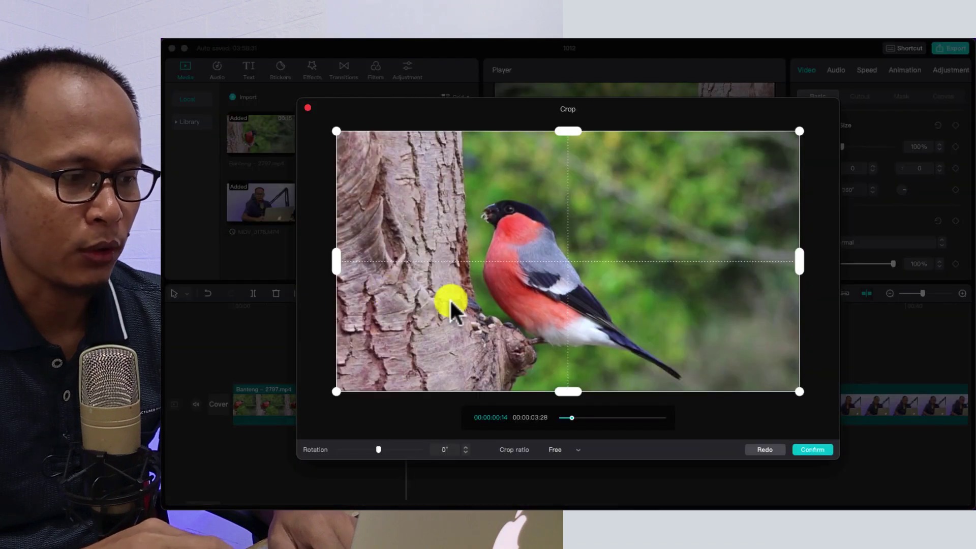
left_click_drag(336, 392, 448, 328)
left_click_drag(606, 256, 539, 298)
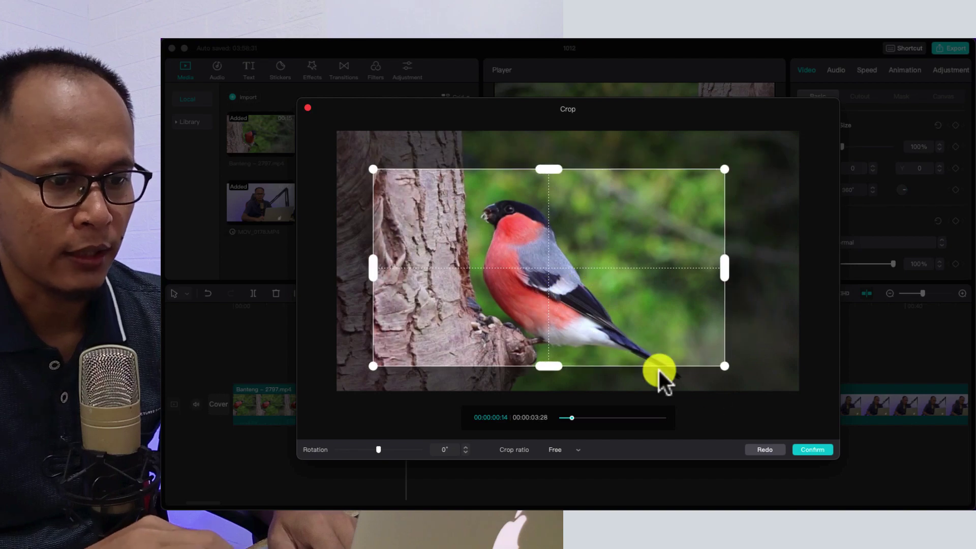
left_click(806, 449)
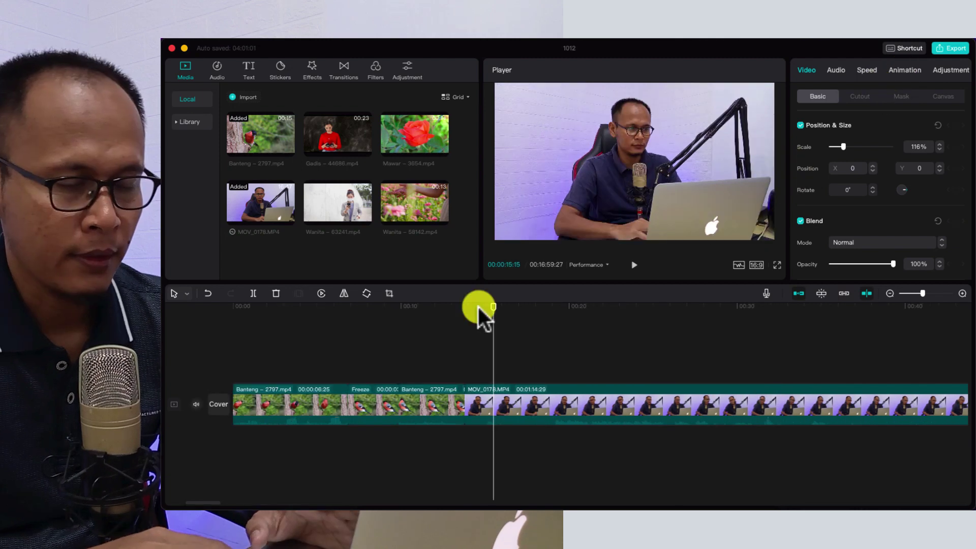
Scale the MOV_0178 clip up to 106%.
left_click(534, 399)
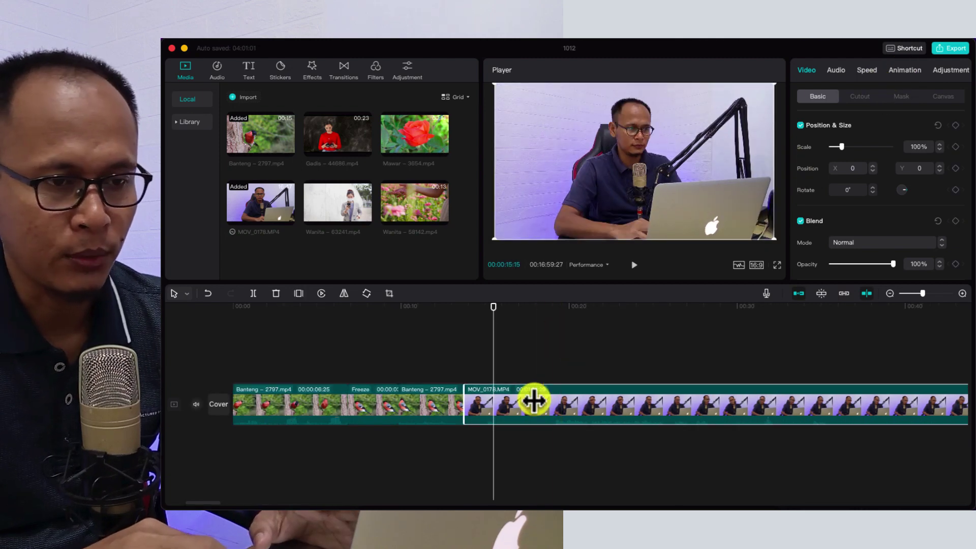
left_click(809, 95)
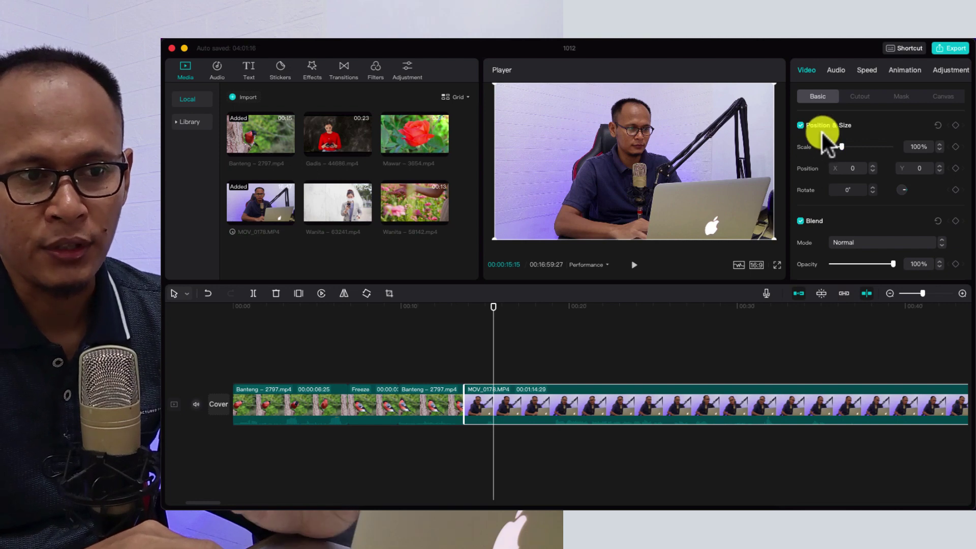
left_click_drag(840, 146, 841, 148)
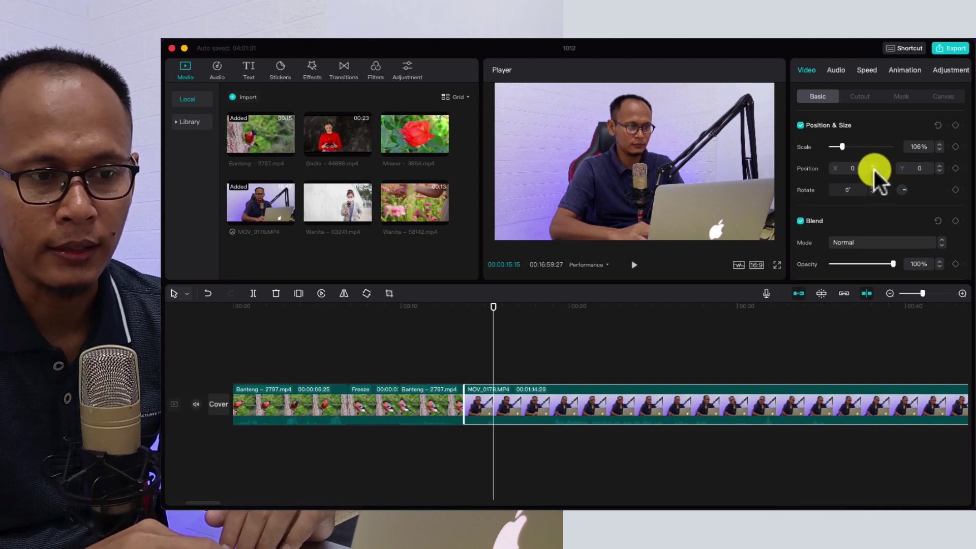
Shift the MOV_0178 clip up to Y 64, try rotating it, and reset its scale to 100% and position to 0.
left_click_drag(681, 155, 683, 148)
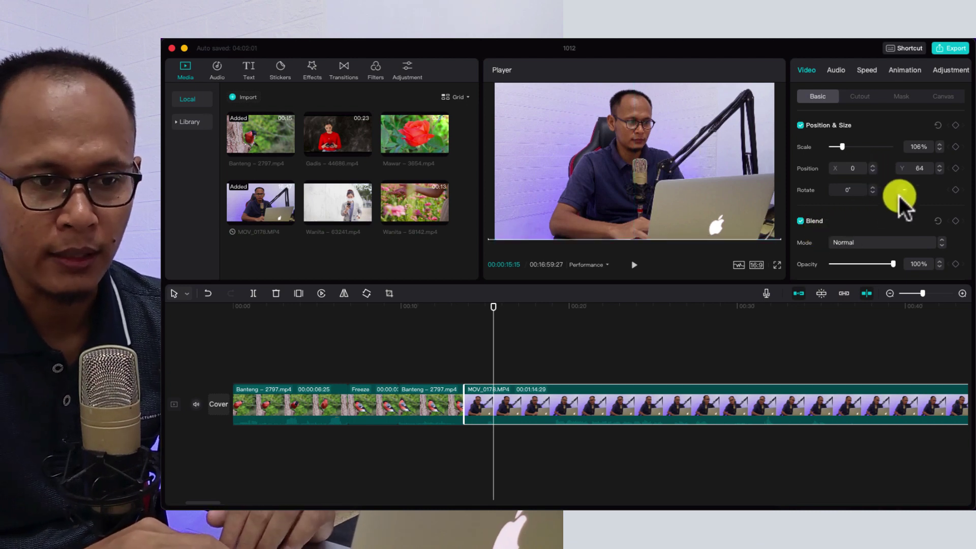
mouse_move(904, 192)
left_mouse_down()
mouse_move(901, 203)
mouse_move(906, 184)
left_mouse_up()
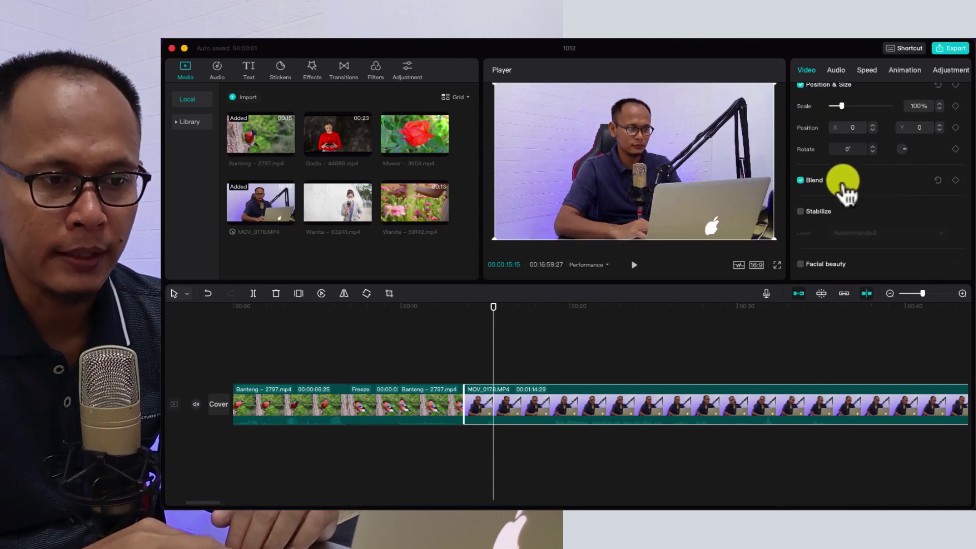
Lower the MOV_0178 clip's blend opacity to 99% and enable Stabilize at the Recommended level.
left_click(828, 181)
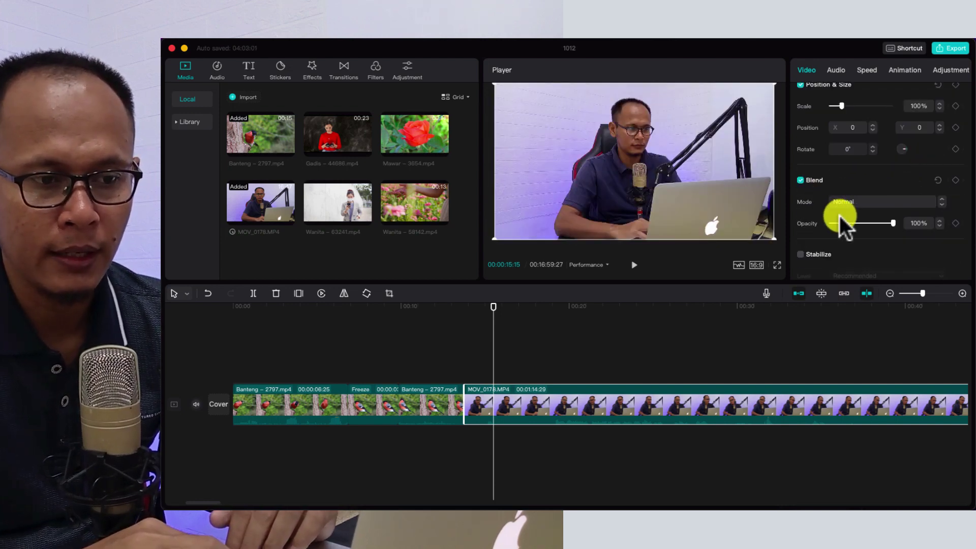
mouse_move(889, 224)
left_mouse_down()
mouse_move(817, 223)
mouse_move(896, 226)
left_mouse_up()
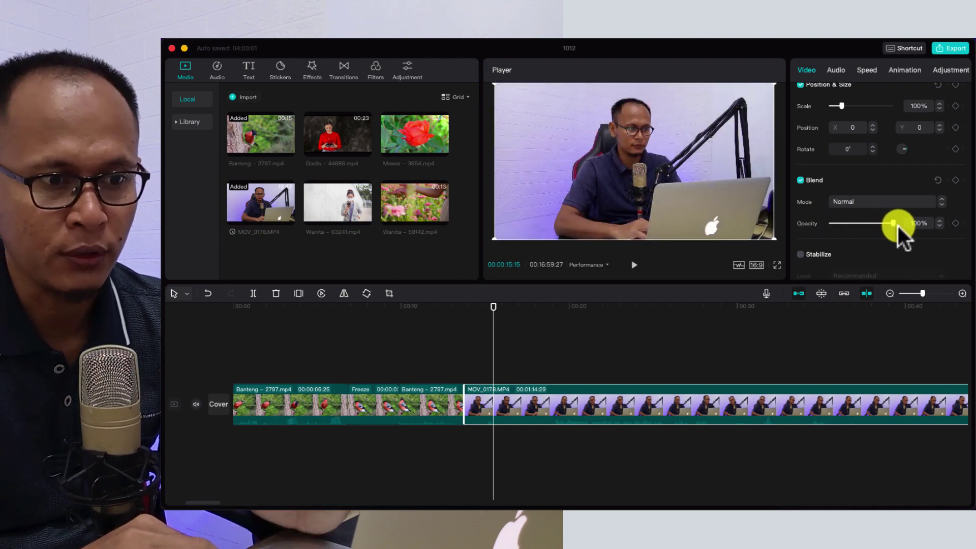
scroll(863, 237, "down", 1)
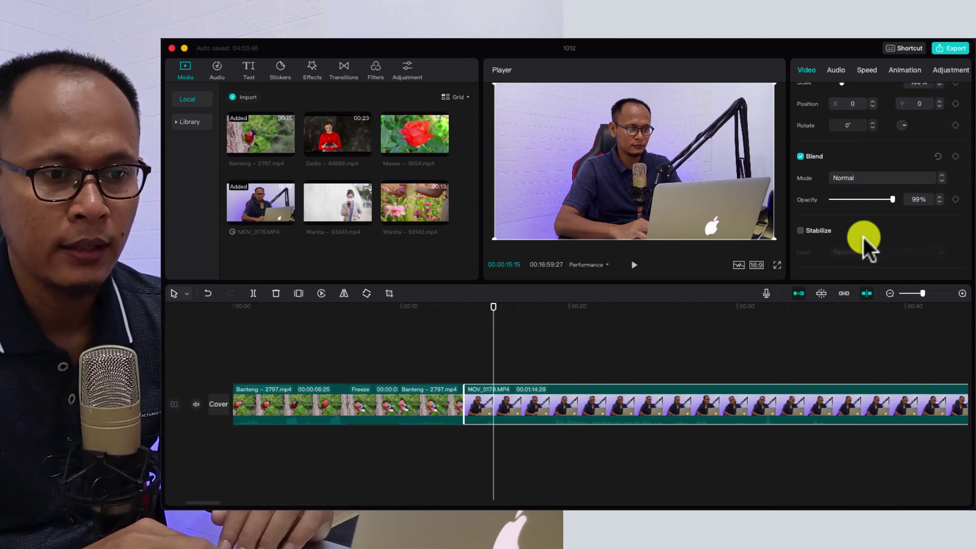
scroll(859, 246, "down", 1)
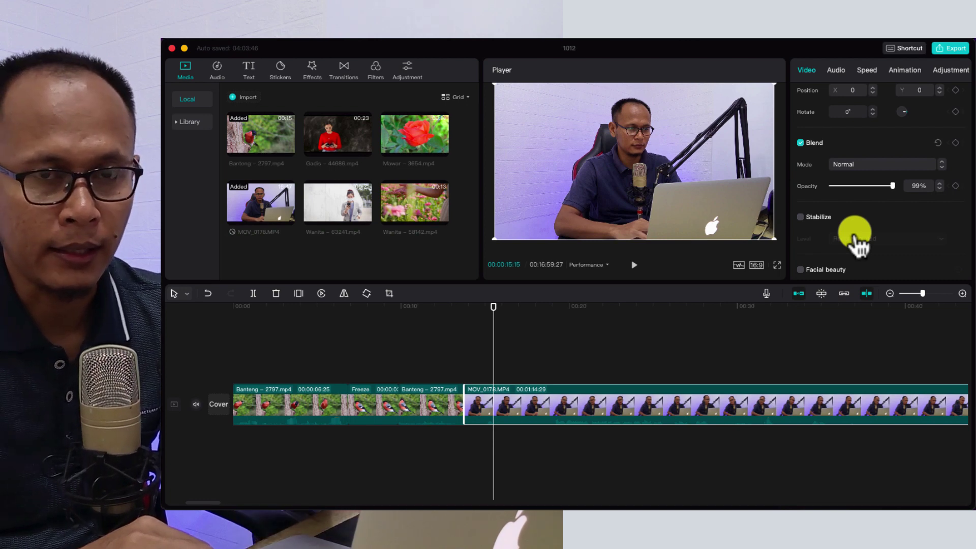
scroll(858, 244, "down", 2)
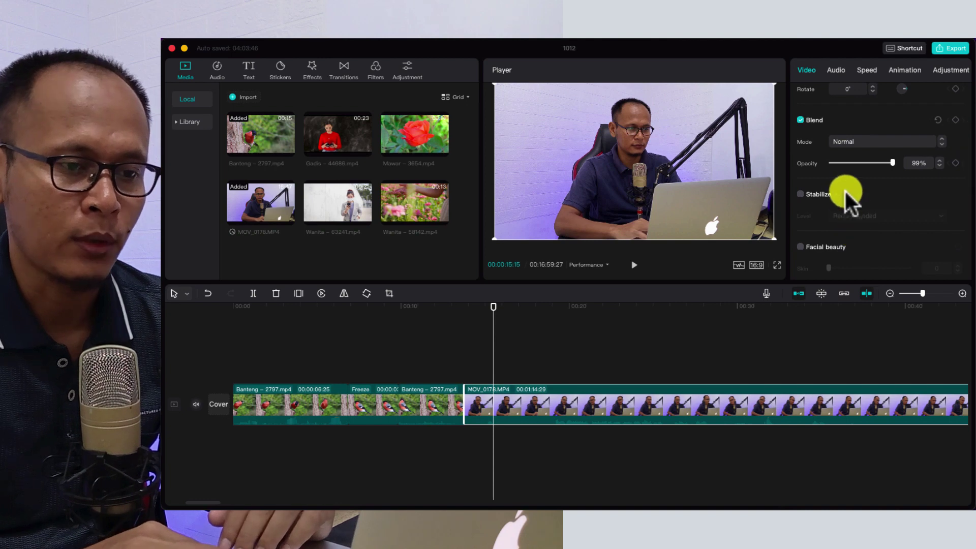
left_click(801, 195)
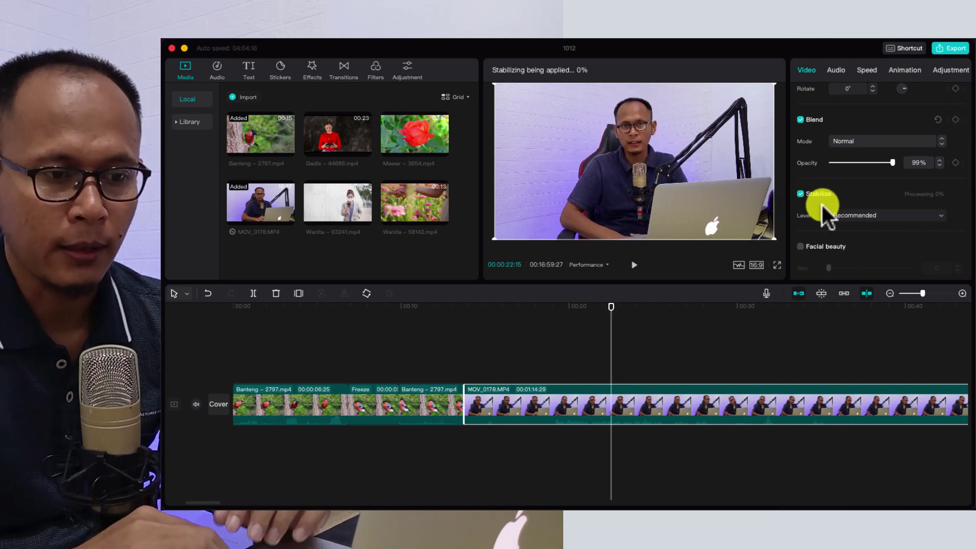
Enable Facial beauty and set Face to 18, Eyes to 20, Nose to 5 and Brighten to 46.
scroll(822, 205, "down", 2)
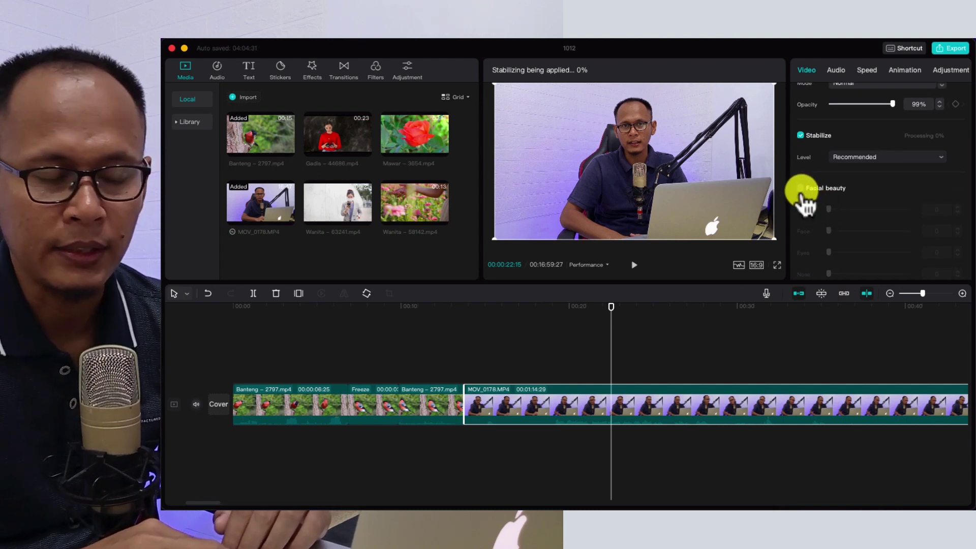
left_click(802, 195)
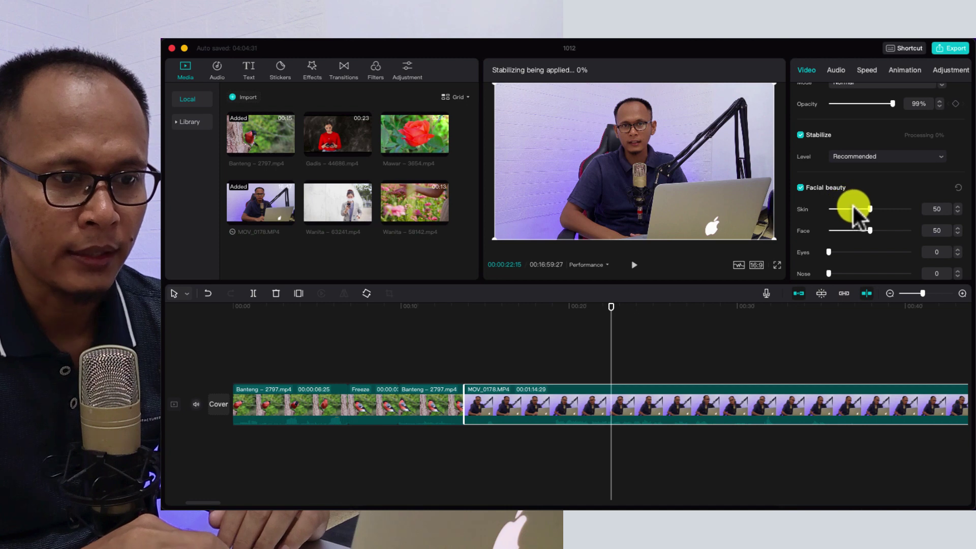
left_click_drag(868, 208, 919, 258)
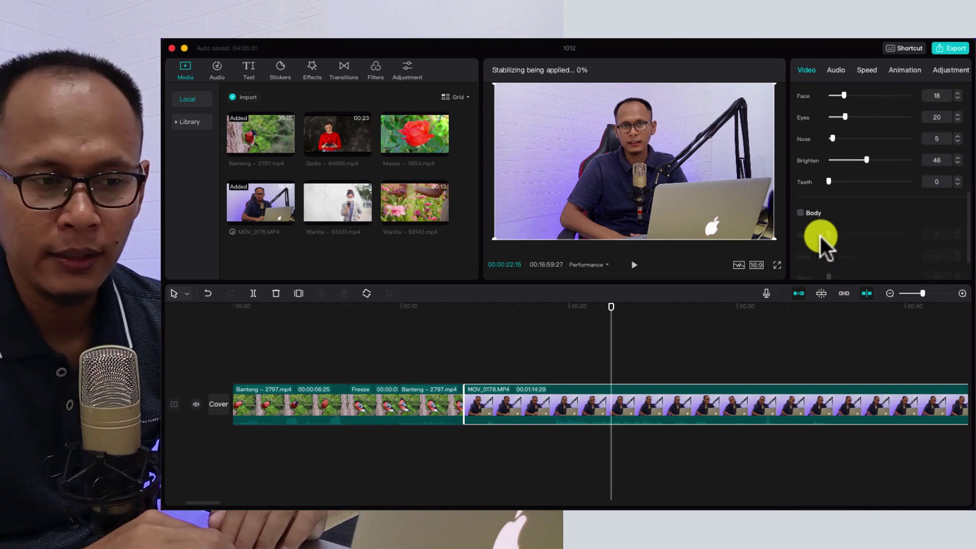
Enable Body retouching and set Slim to 23, Legs to 72 and Head size to 32.
left_click(801, 213)
scroll(838, 220, "down", 1)
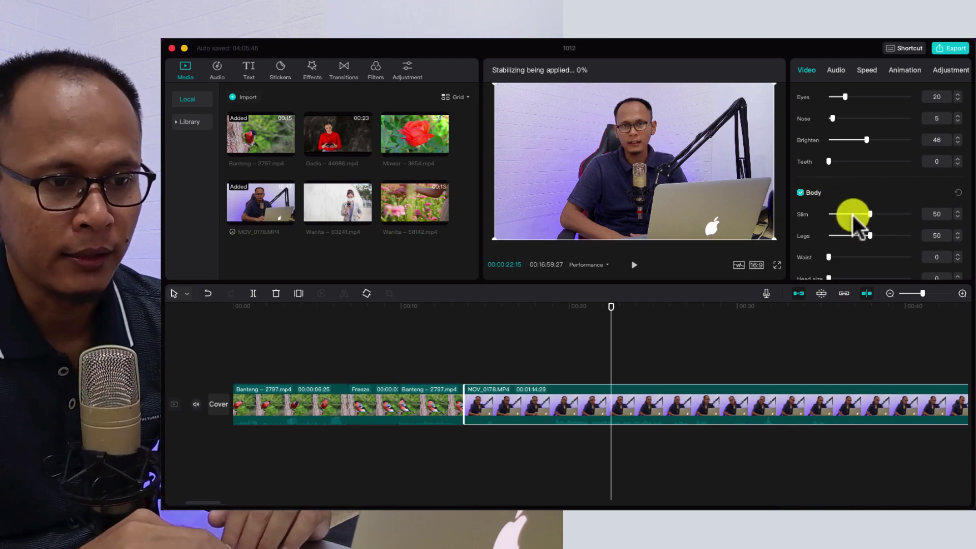
left_click_drag(869, 213, 898, 218)
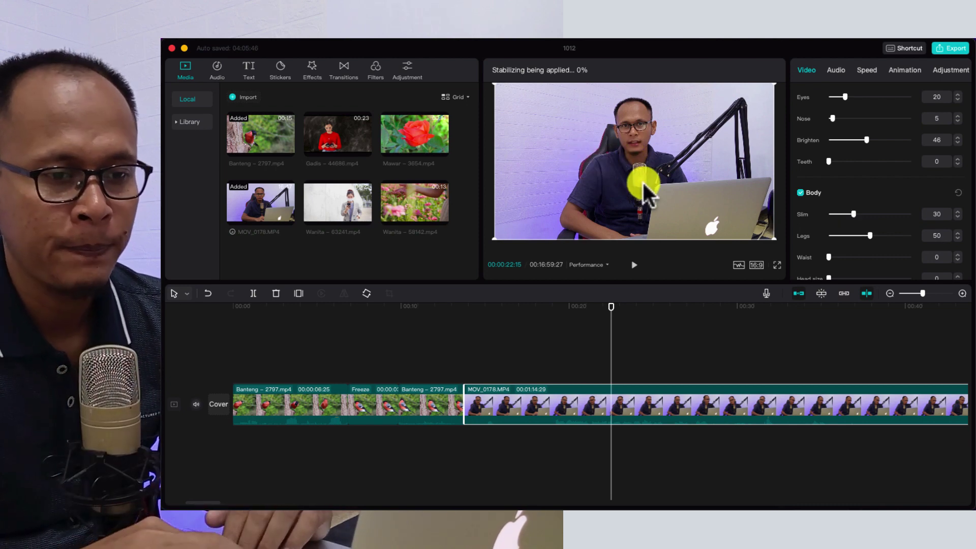
scroll(856, 224, "down", 3)
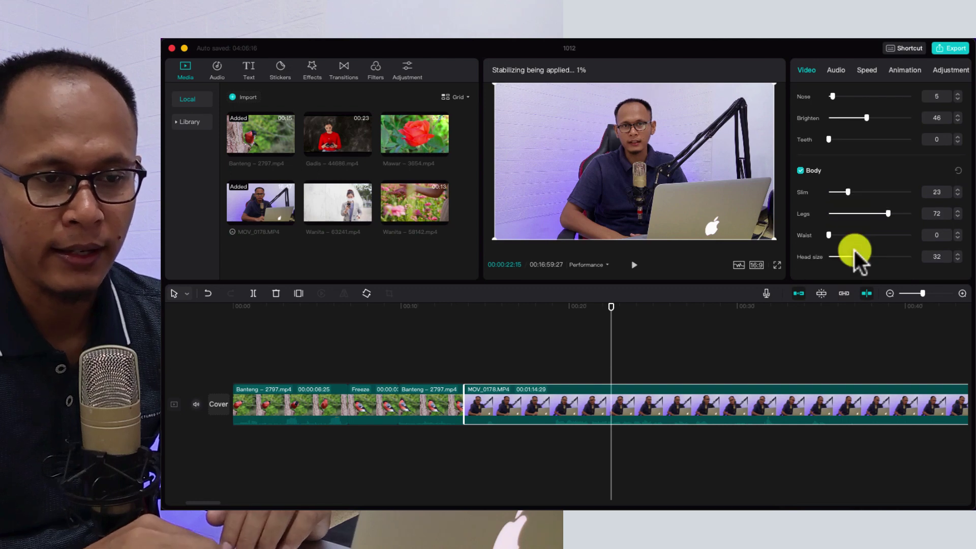
Try Chroma key on the MOV_0178 clip, sampling the light wall behind the presenter as key colour and raising the strength.
scroll(855, 250, "up", 5)
scroll(854, 250, "up", 10)
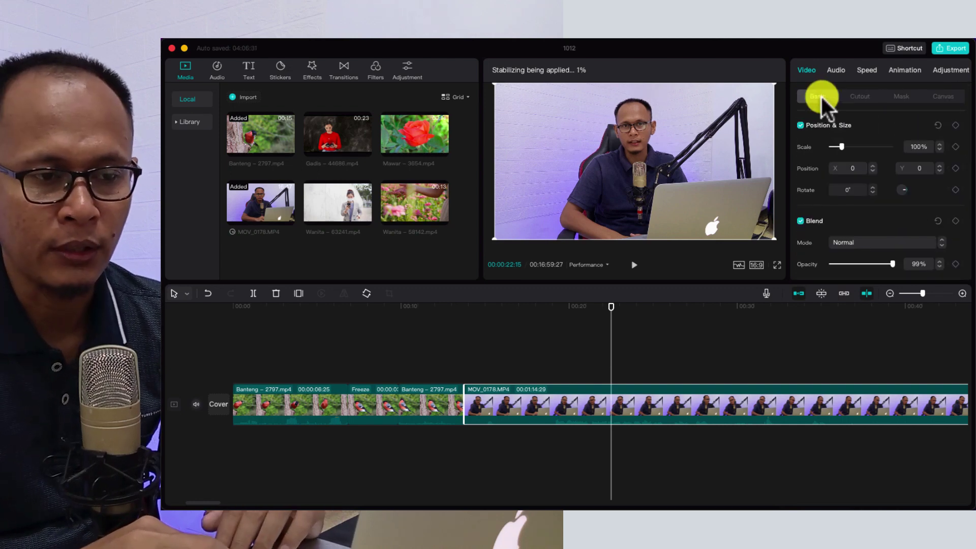
left_click(862, 96)
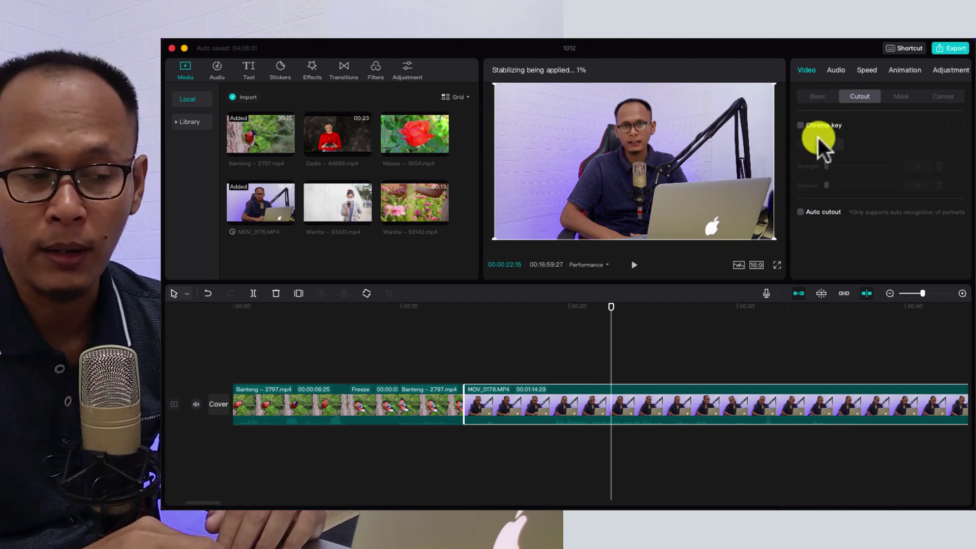
left_click(801, 125)
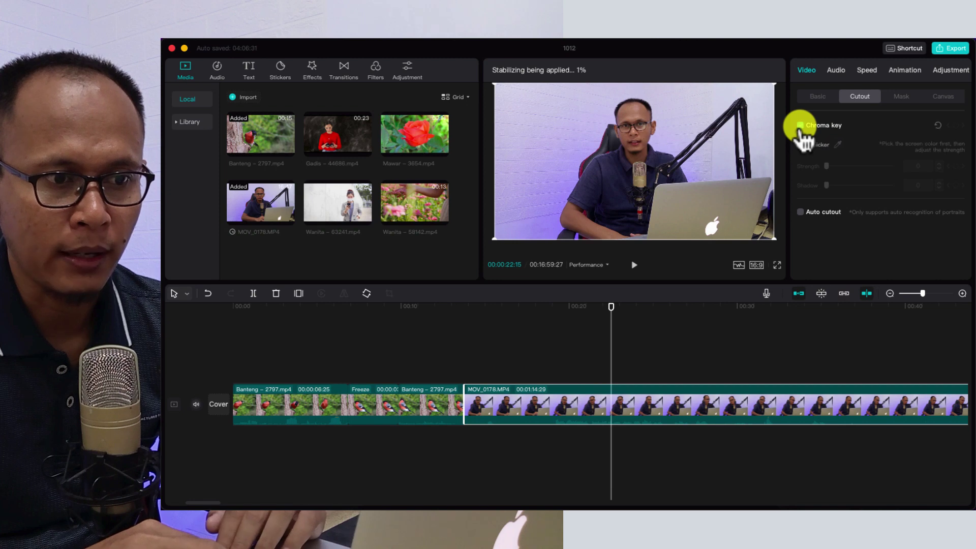
left_click(837, 146)
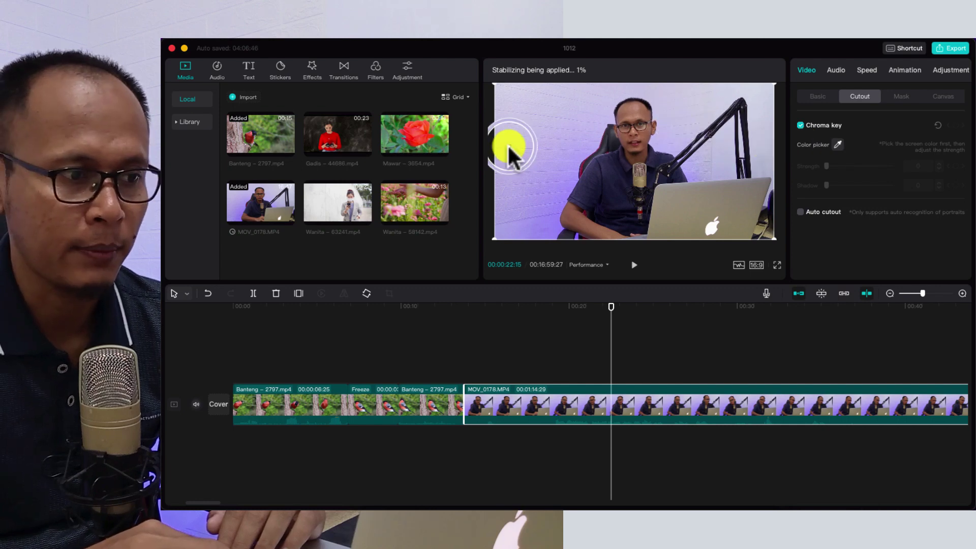
left_click(566, 125)
left_click(838, 145)
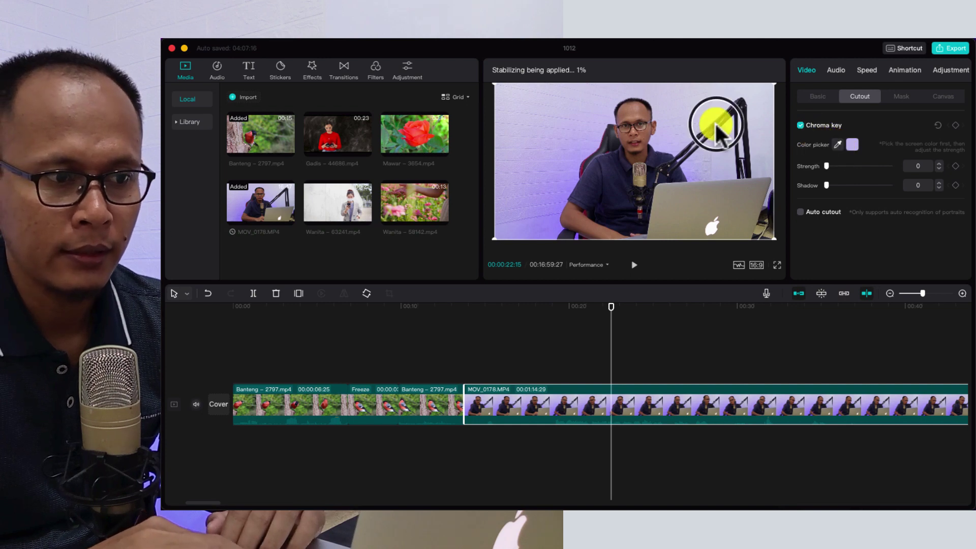
left_click(686, 113)
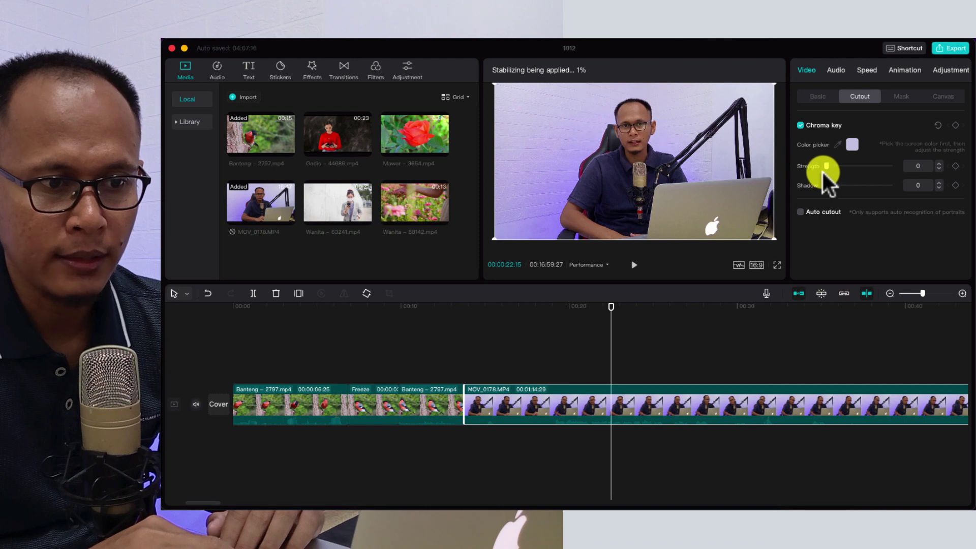
left_click_drag(826, 167, 860, 167)
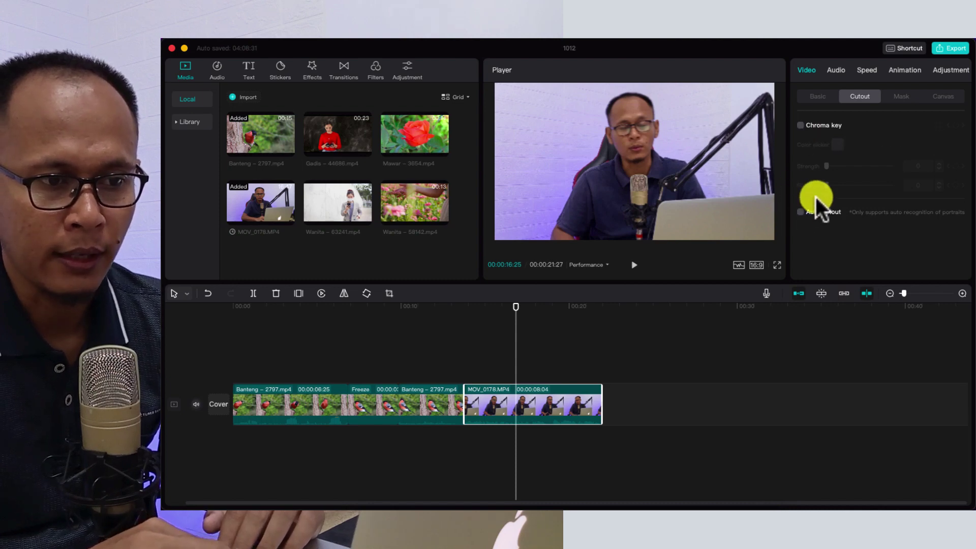
Switch Chroma key on and off again for the MOV_0178 clip, and try Auto cutout on the presenter.
left_click(800, 126)
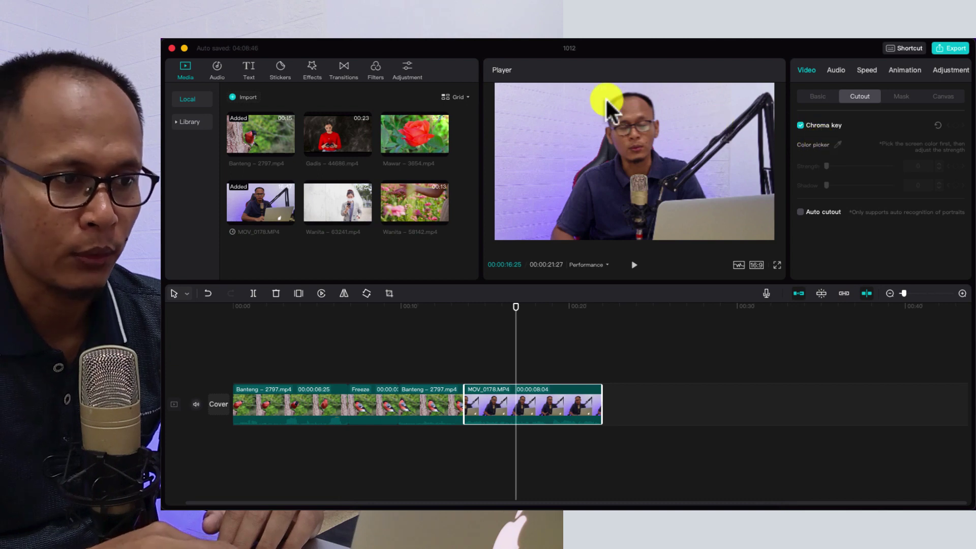
left_click(800, 126)
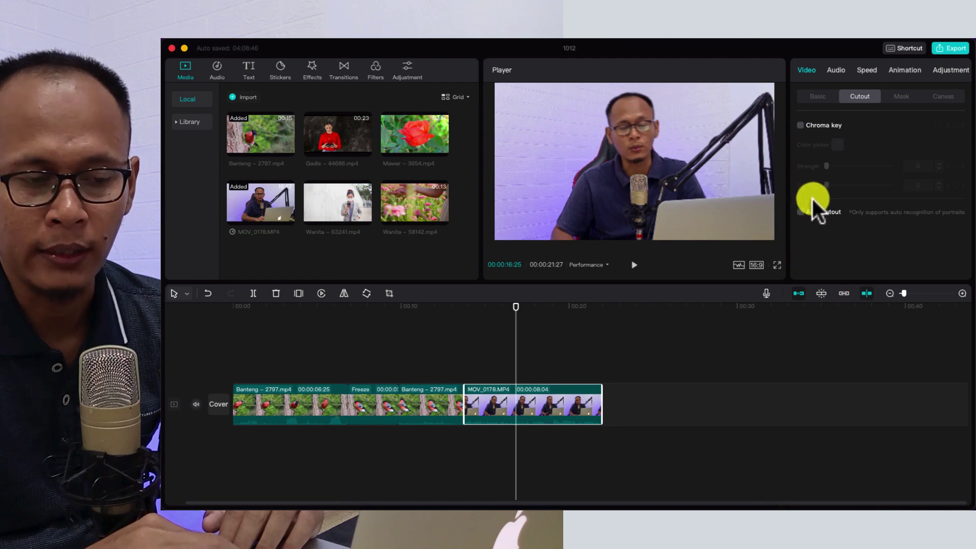
left_click(801, 212)
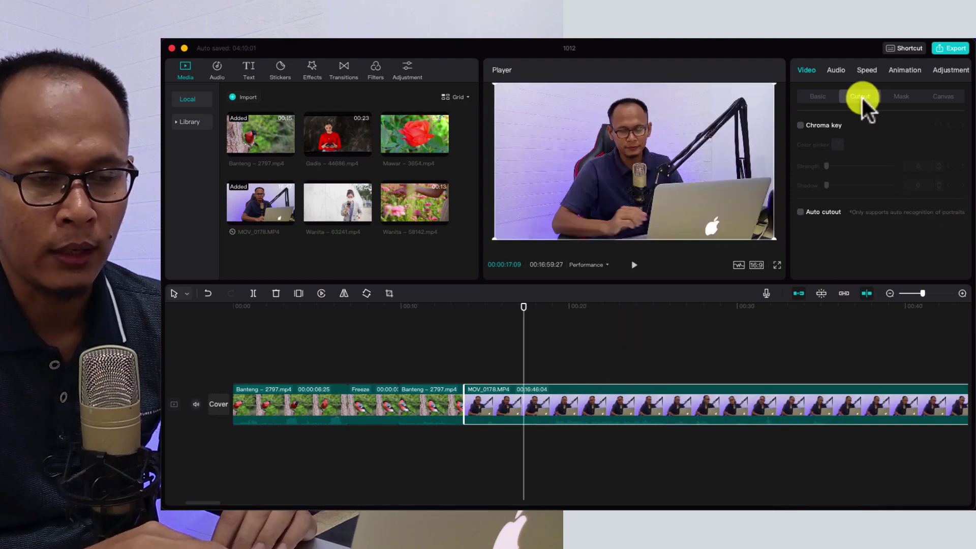
Try the Circle, Rectangle and Heart masks in turn on the MOV_0178 clip and switch masking off again.
left_click(902, 97)
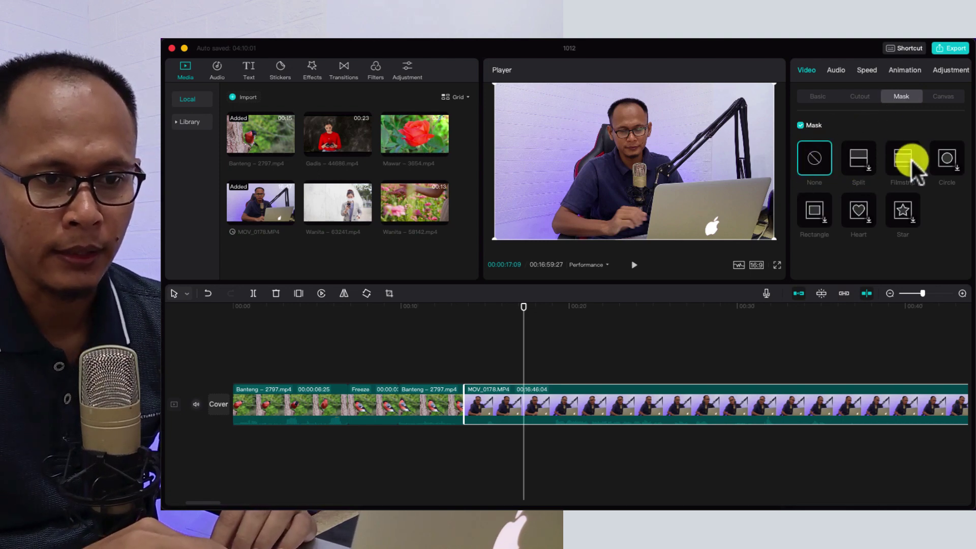
left_click(955, 166)
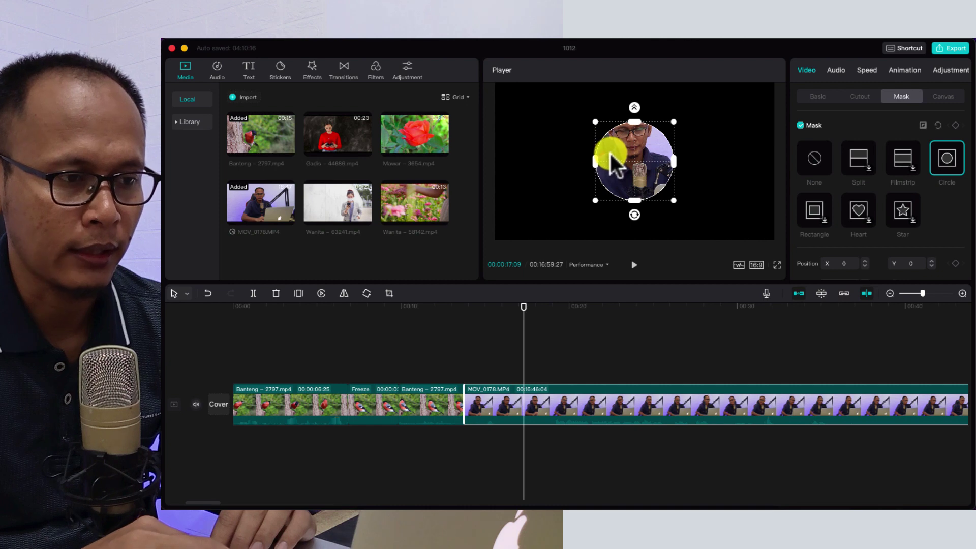
left_click(814, 213)
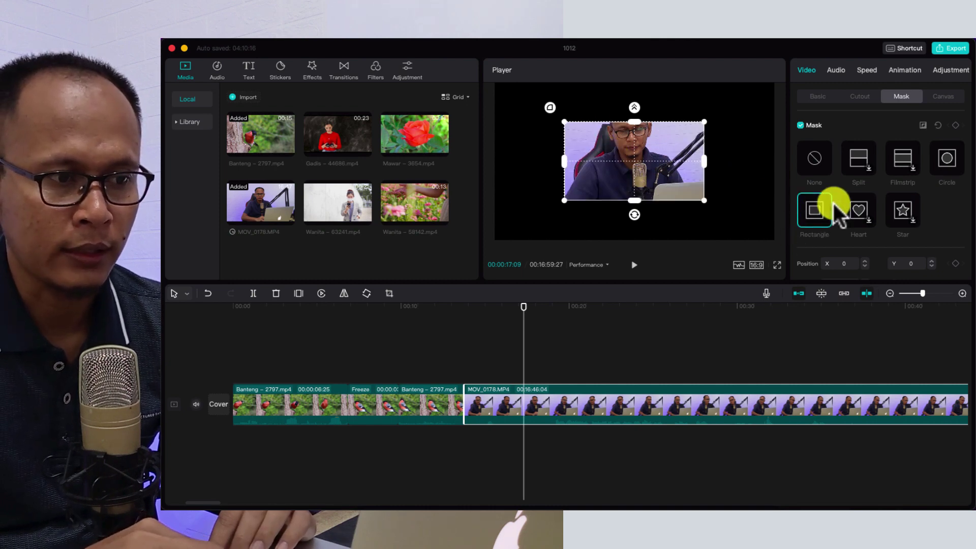
left_click(858, 210)
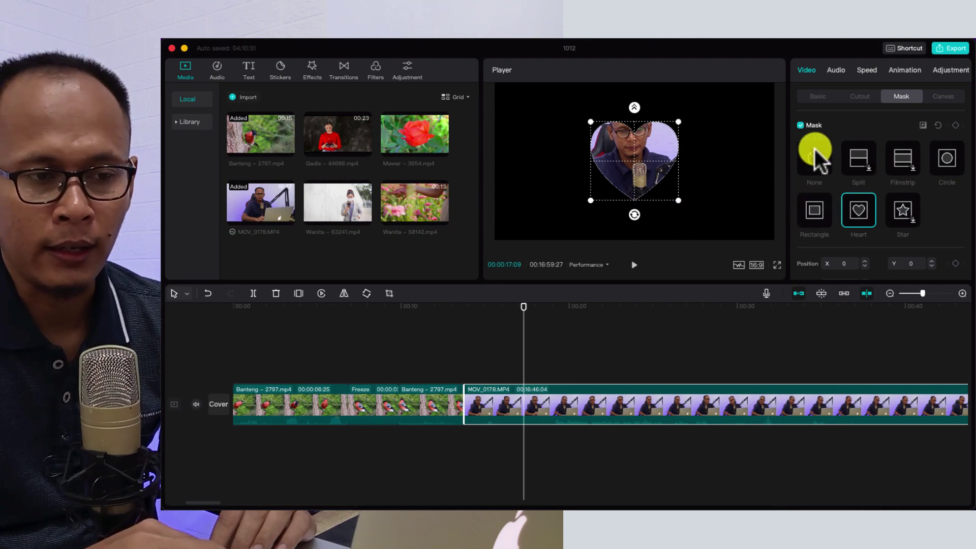
left_click(813, 127)
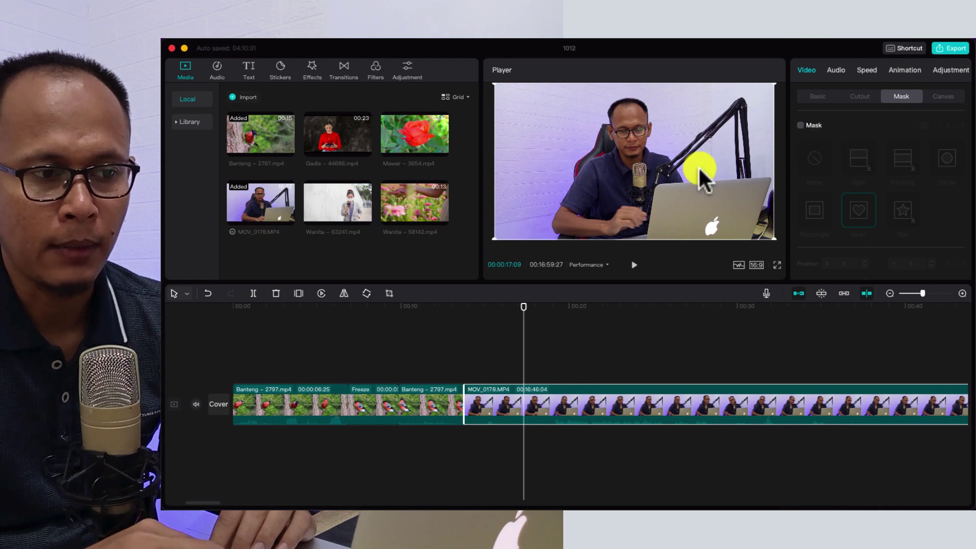
Show the audio settings of the MOV_0178 clip and move the playhead to 00:00:59:07, keeping the clip selected.
left_click(645, 405)
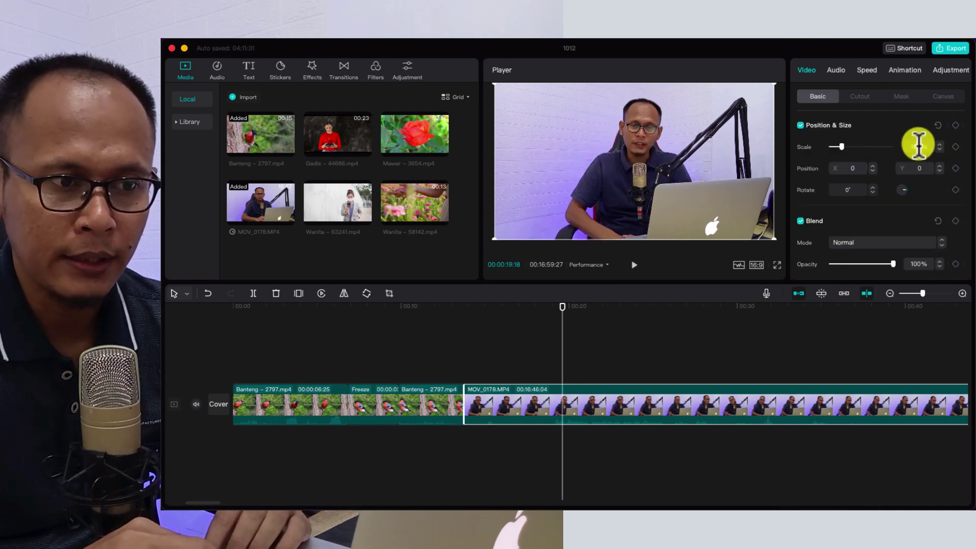
left_click(838, 71)
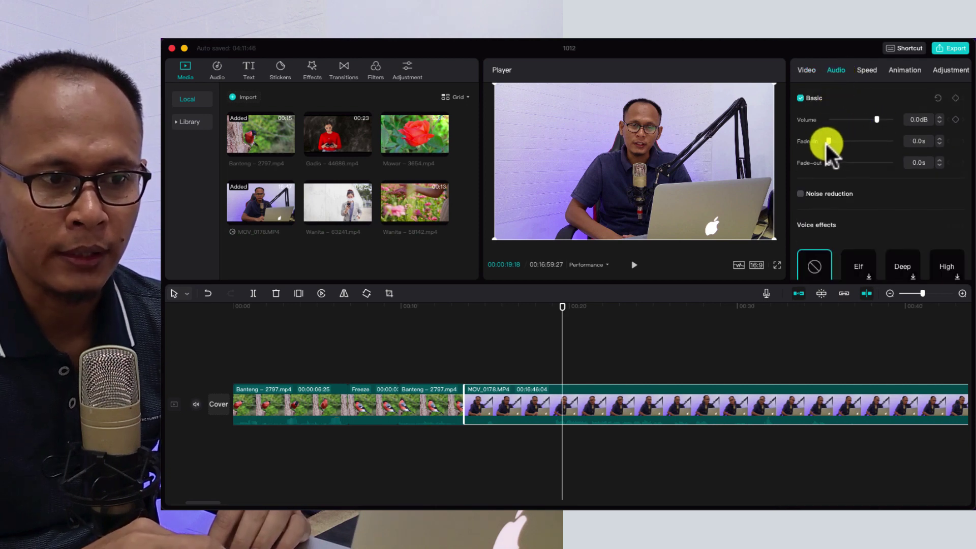
left_click(675, 307)
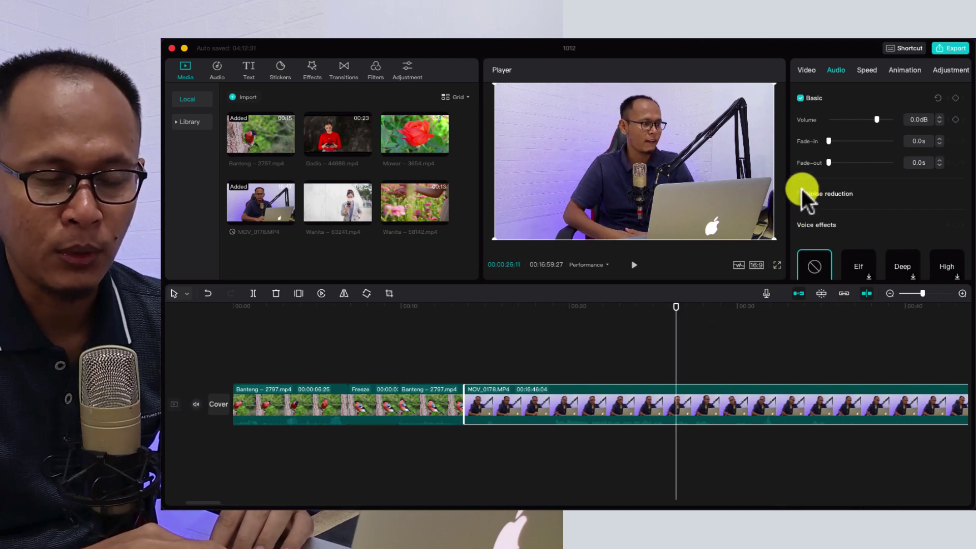
scroll(758, 344, "right", 10)
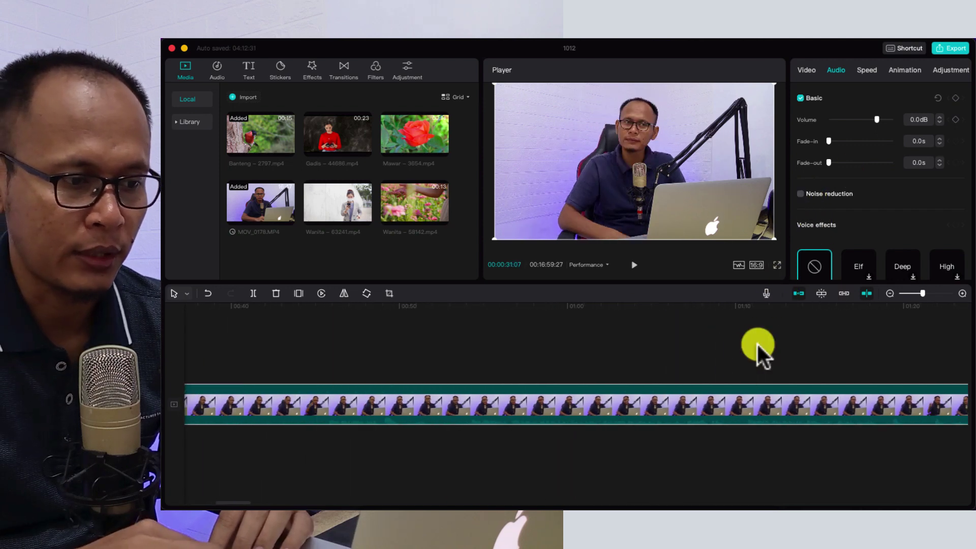
left_click(595, 344)
left_click(554, 307)
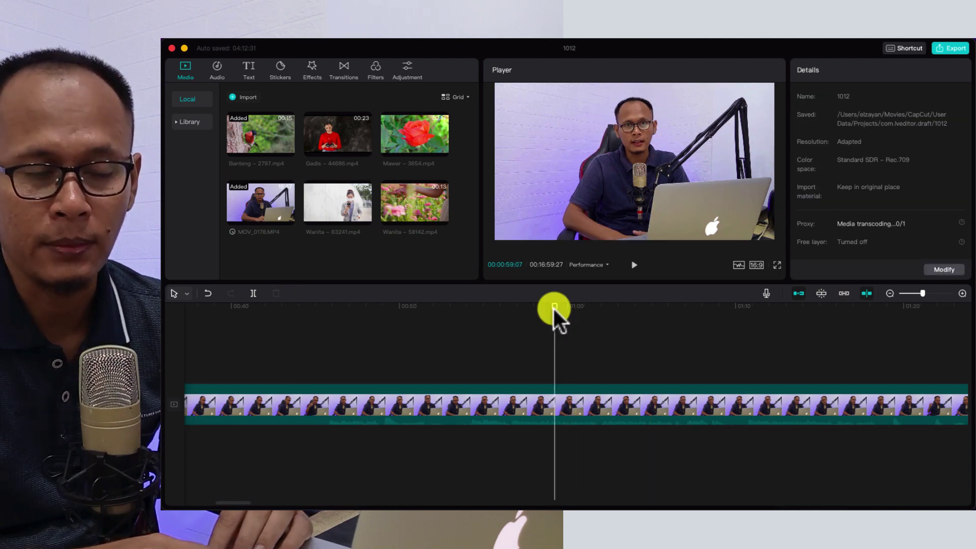
left_click(586, 403)
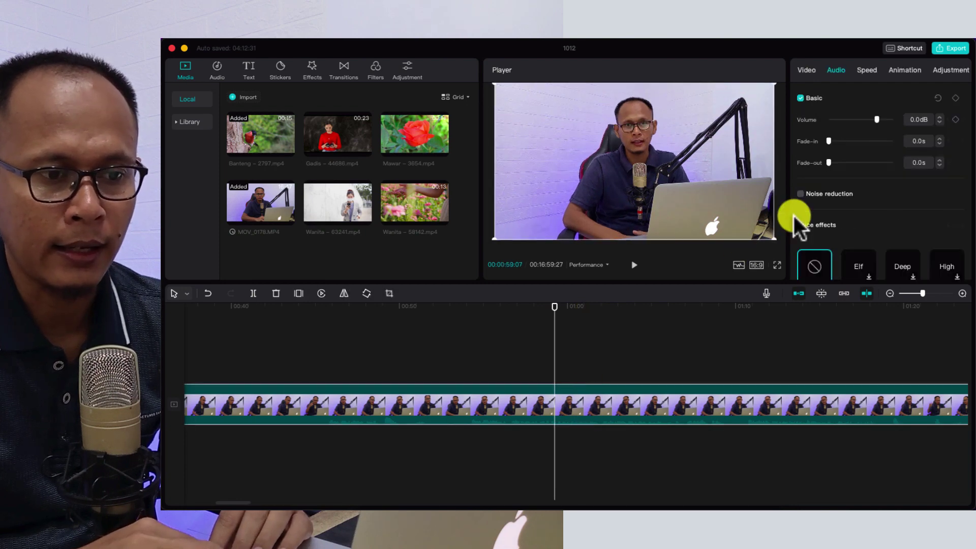
Browse the voice effects for the MOV_0178 clip and try Deep and Echo.
scroll(801, 198, "down", 2)
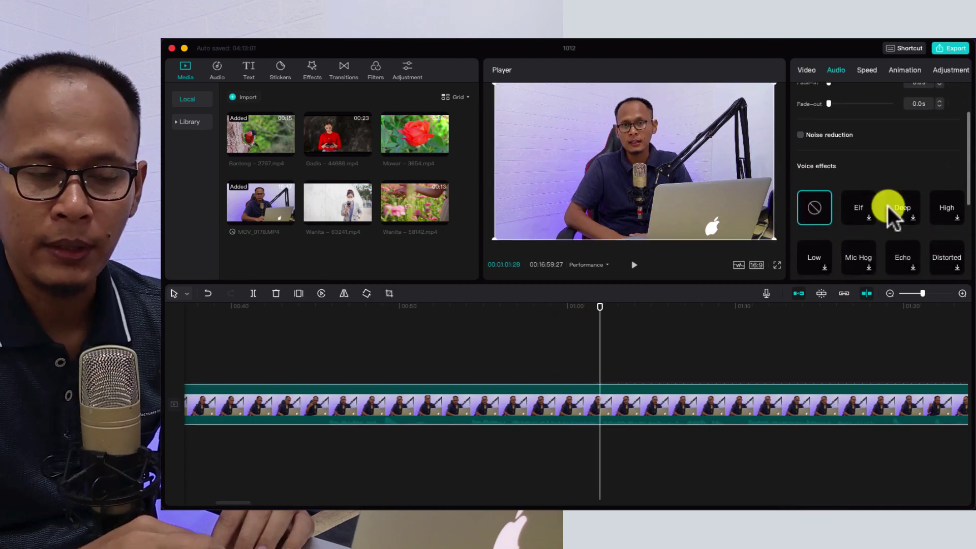
scroll(889, 206, "down", 2)
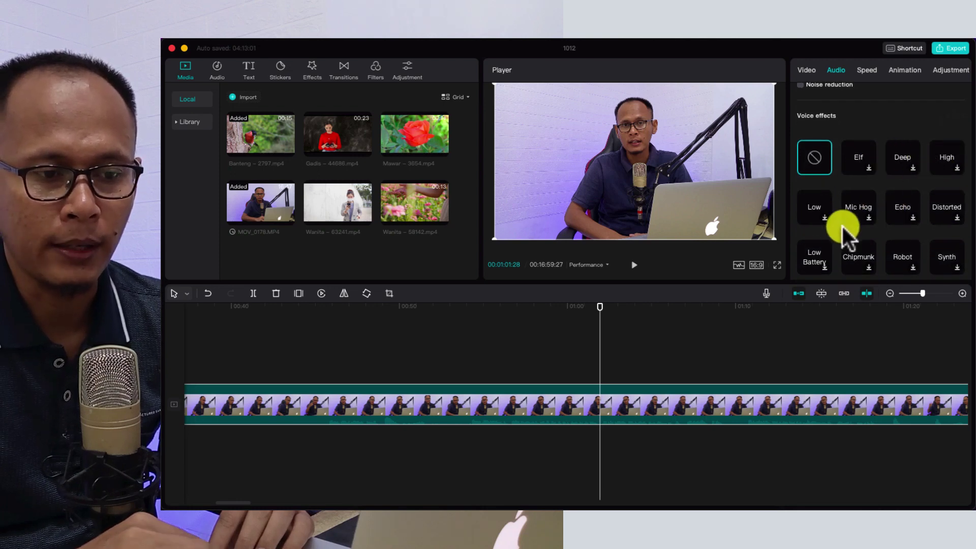
scroll(844, 226, "down", 4)
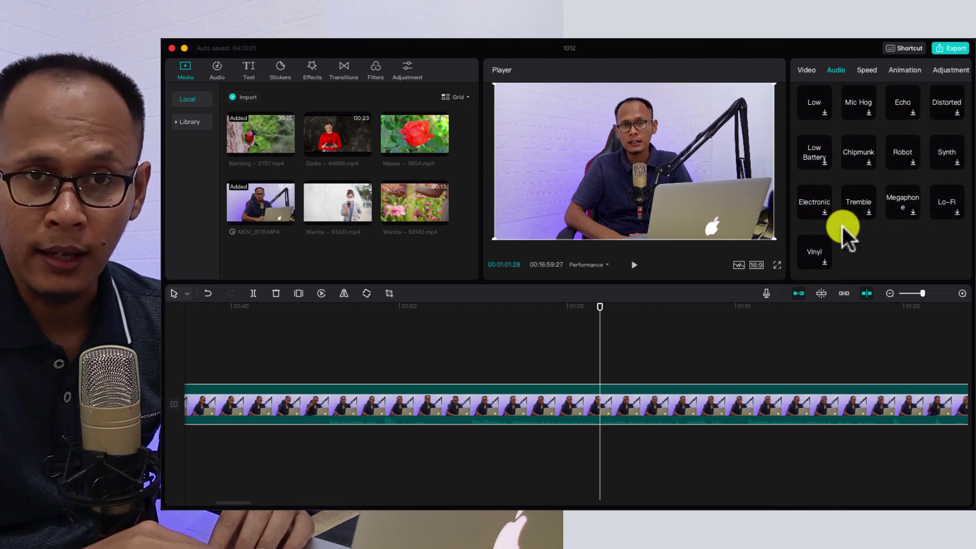
scroll(843, 227, "up", 5)
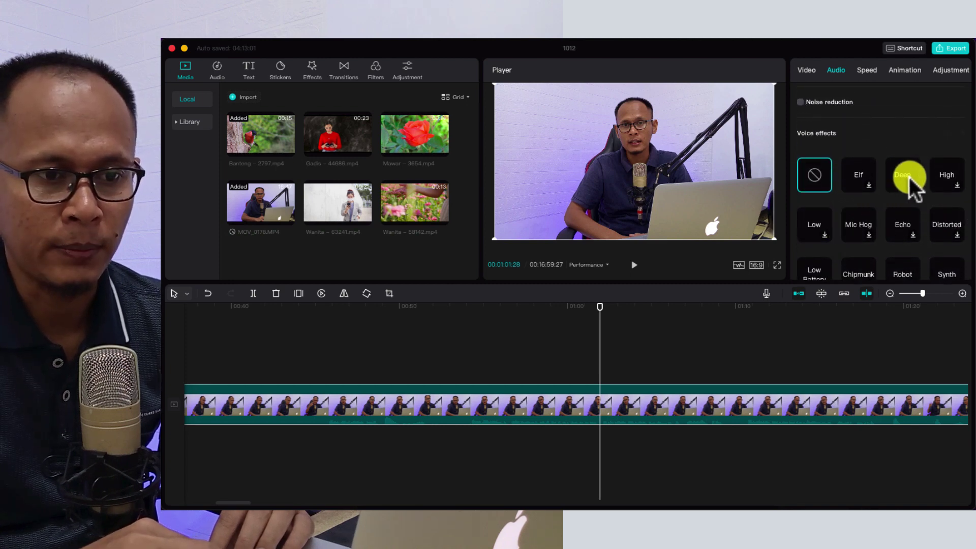
left_click(903, 174)
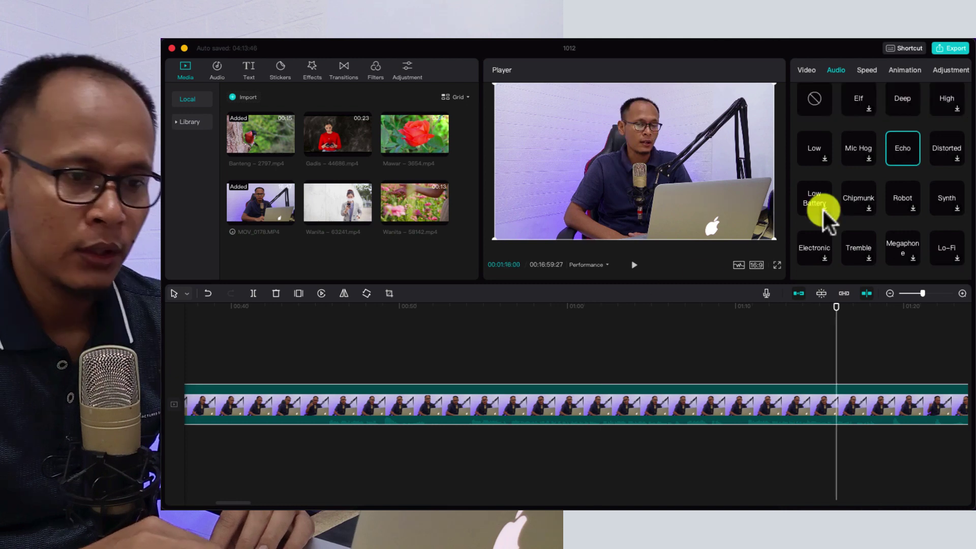
scroll(823, 210, "up", 6)
scroll(823, 211, "down", 8)
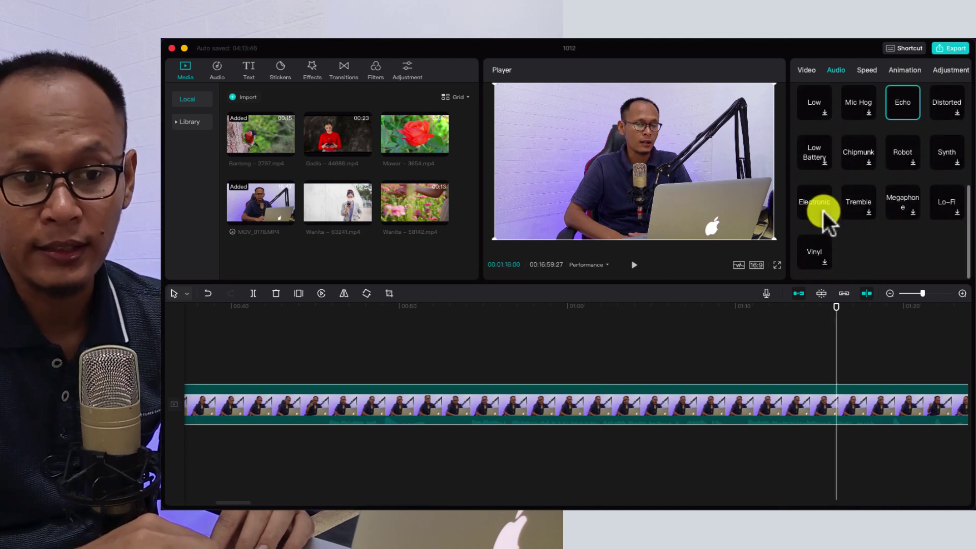
scroll(823, 212, "up", 8)
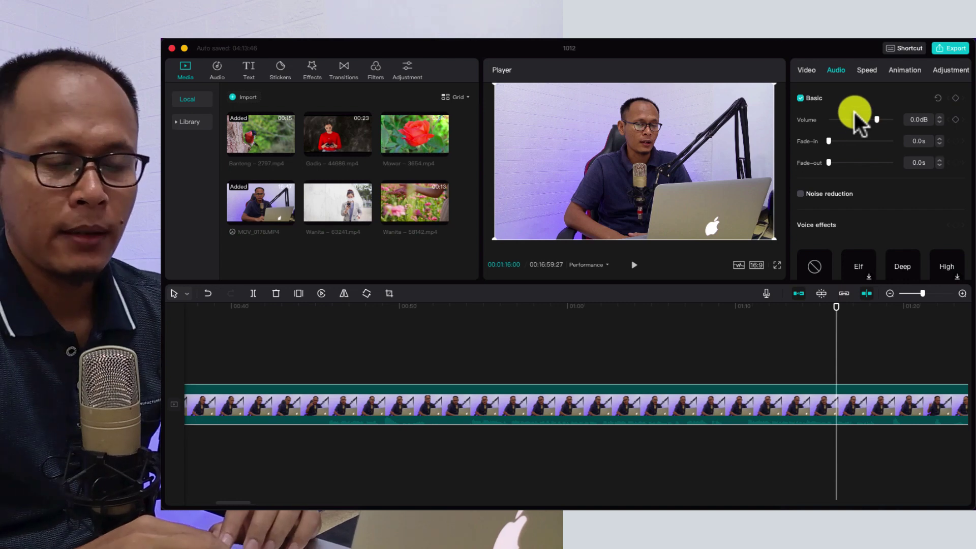
Move the playhead to 00:01:02:09, try a speed of 5.0x on the MOV_0178 clip and play a short stretch.
left_click(864, 69)
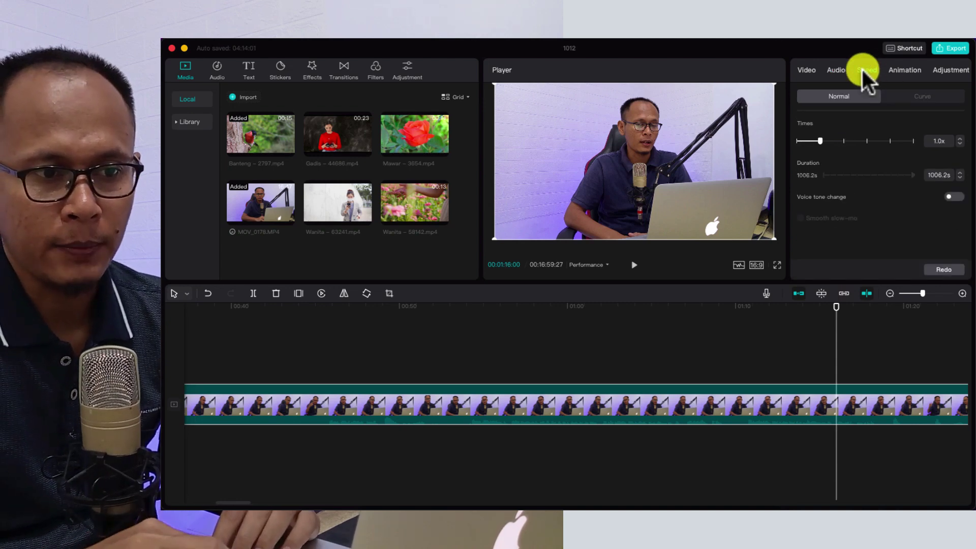
left_click(606, 308)
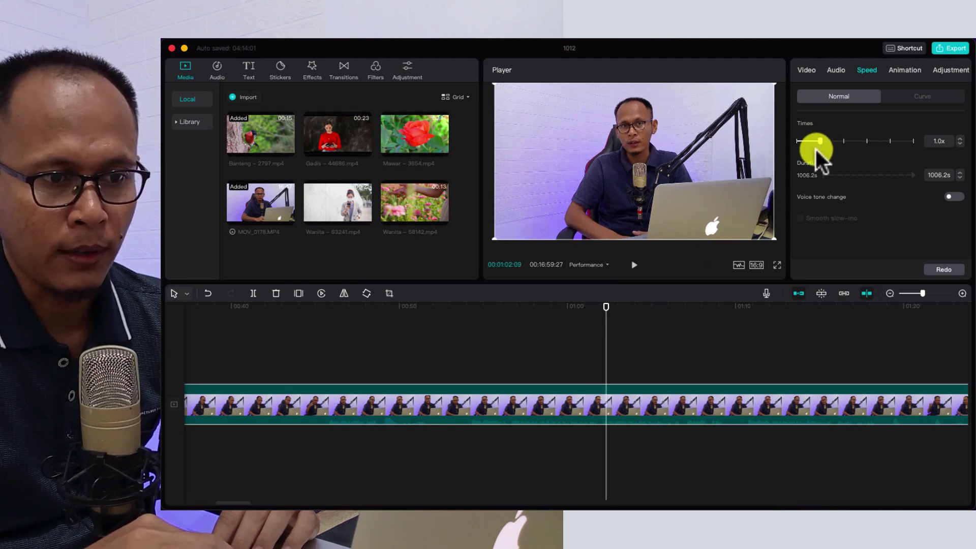
left_click_drag(820, 141, 865, 142)
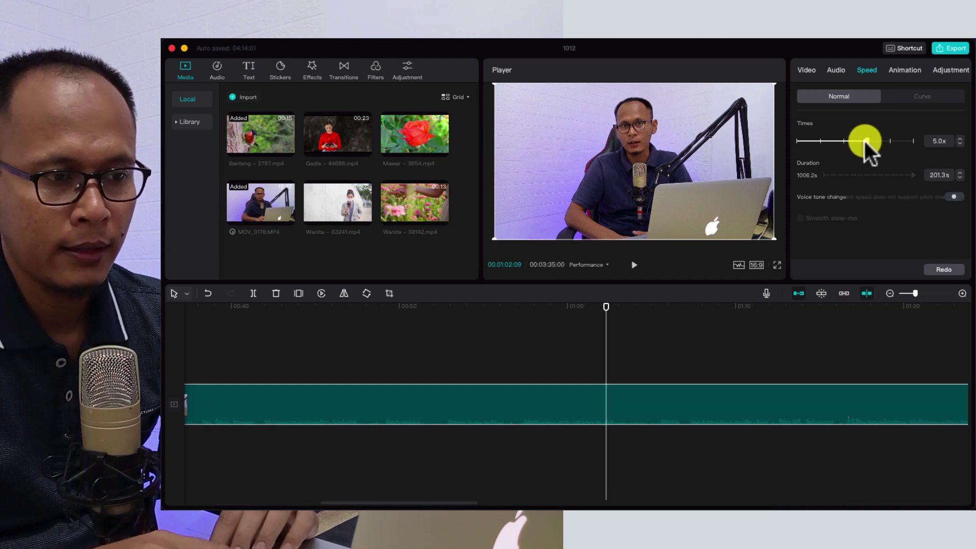
key("space")
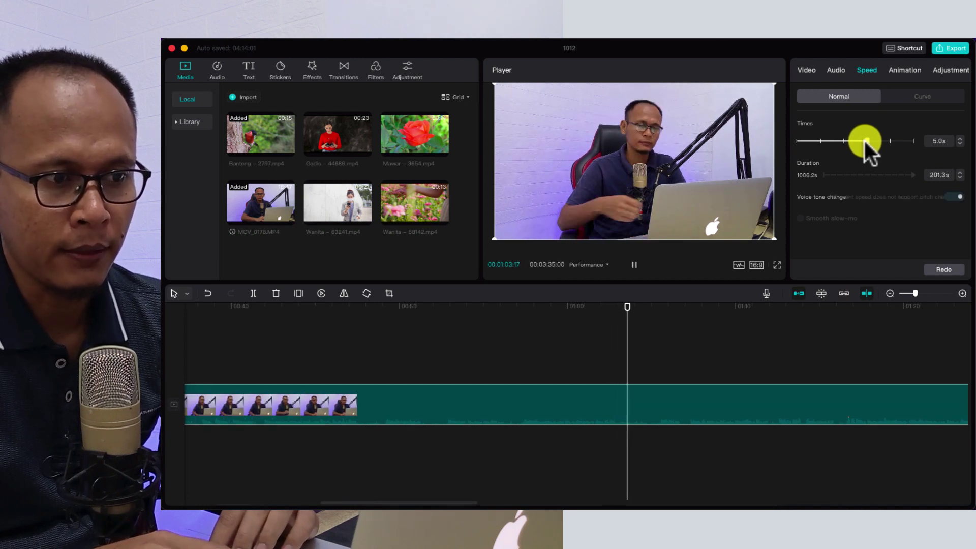
key("space")
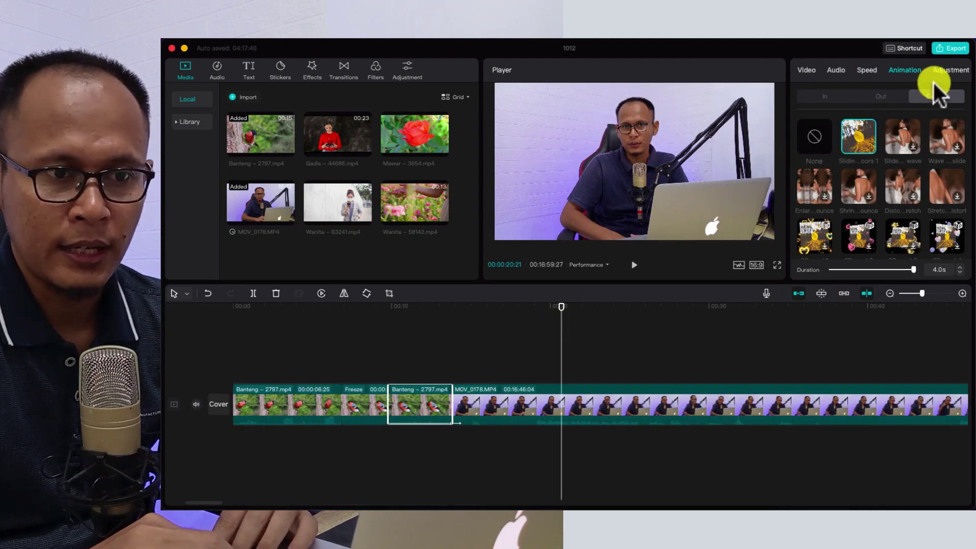
Raise the colour temperature of the last Banteng - 2797 clip in its basic adjustment settings.
left_click(951, 71)
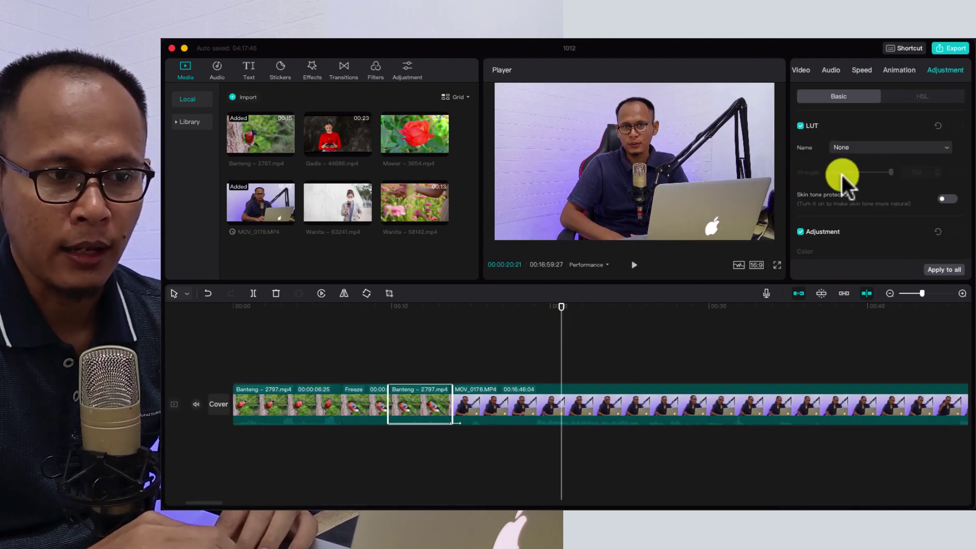
scroll(842, 175, "down", 1)
scroll(842, 175, "down", 5)
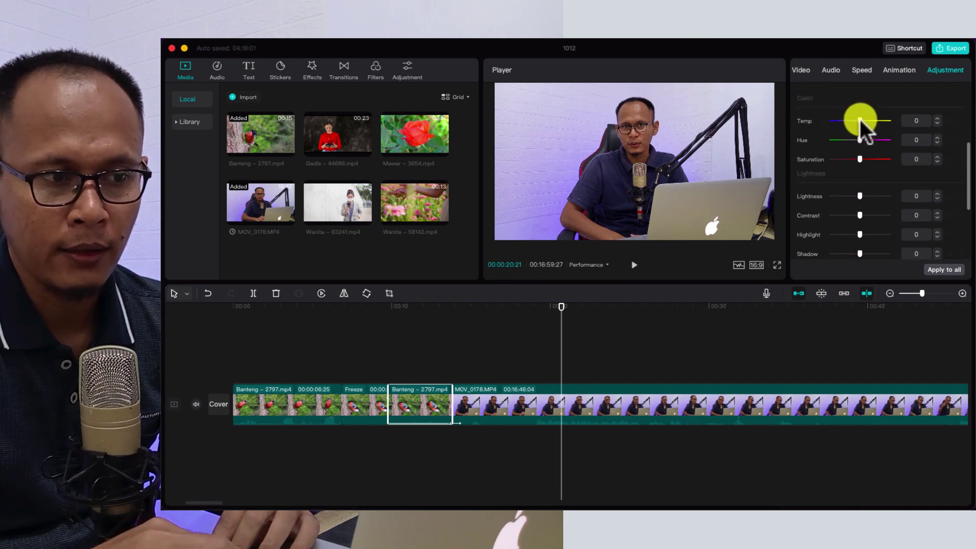
left_click_drag(861, 121, 883, 122)
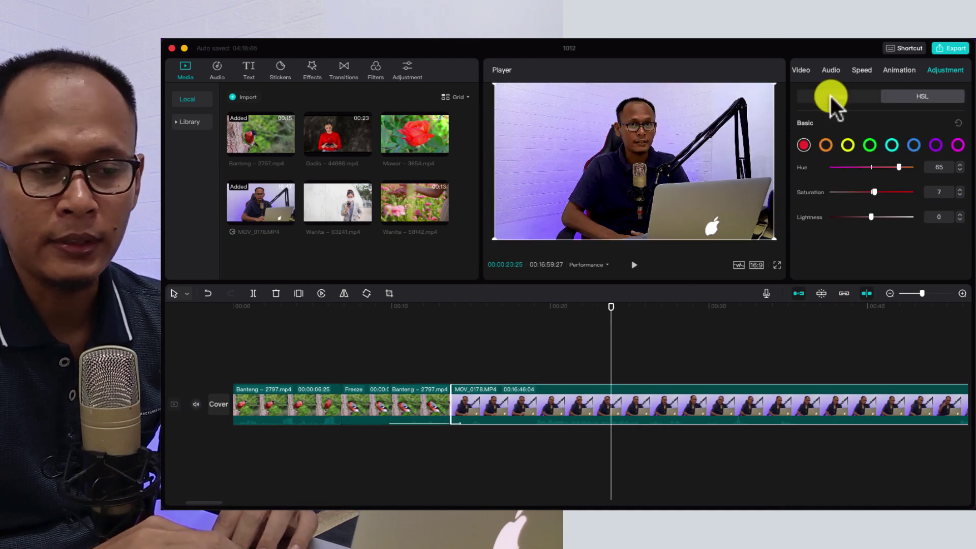
Show the Basic adjustments of the MOV_0178 clip and check the picture at several points up to 00:01:15:12.
left_click(831, 96)
scroll(828, 202, "down", 3)
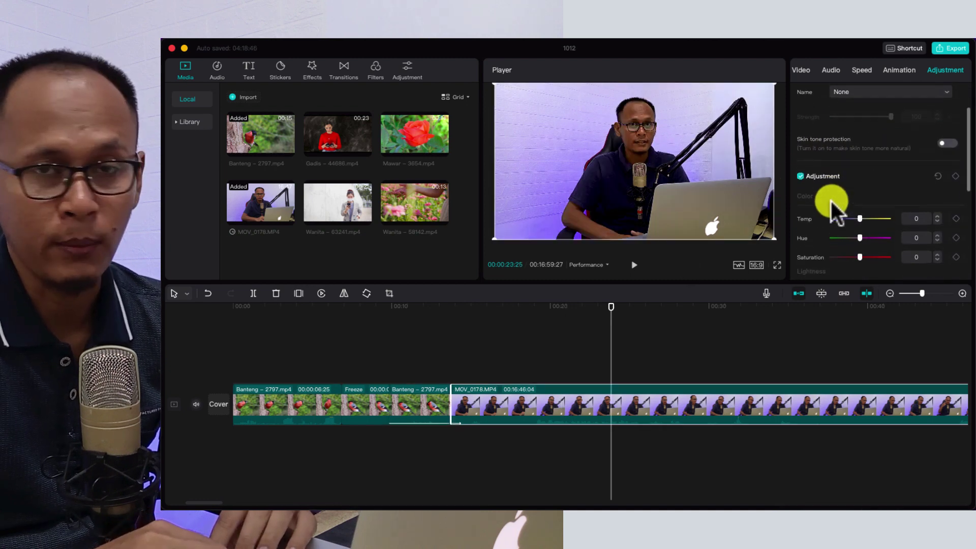
left_click(692, 308)
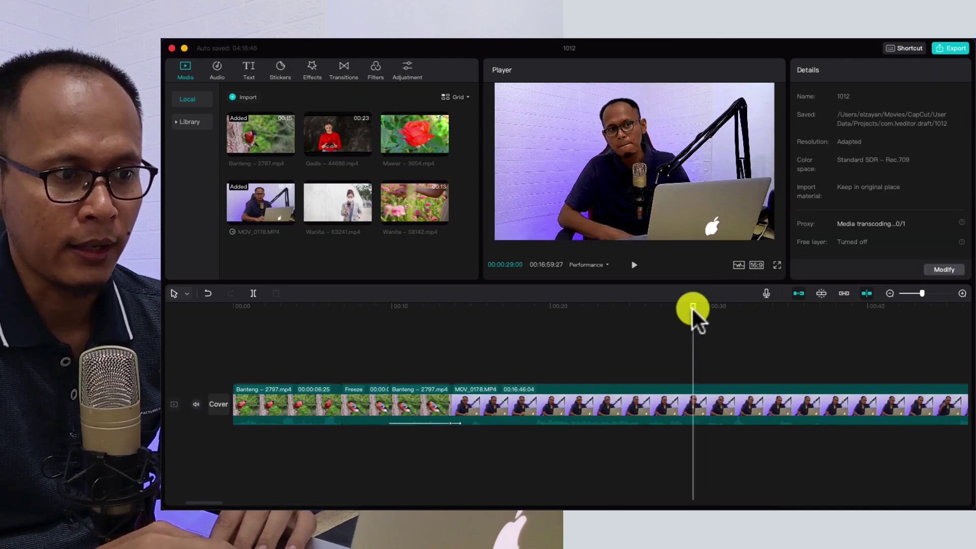
left_click(749, 307)
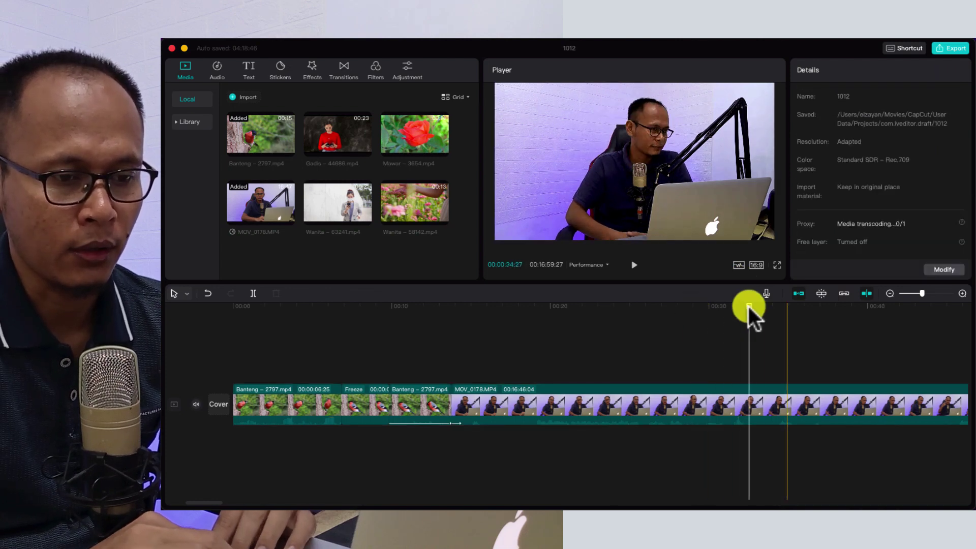
left_click(814, 309)
scroll(717, 351, "right", 10)
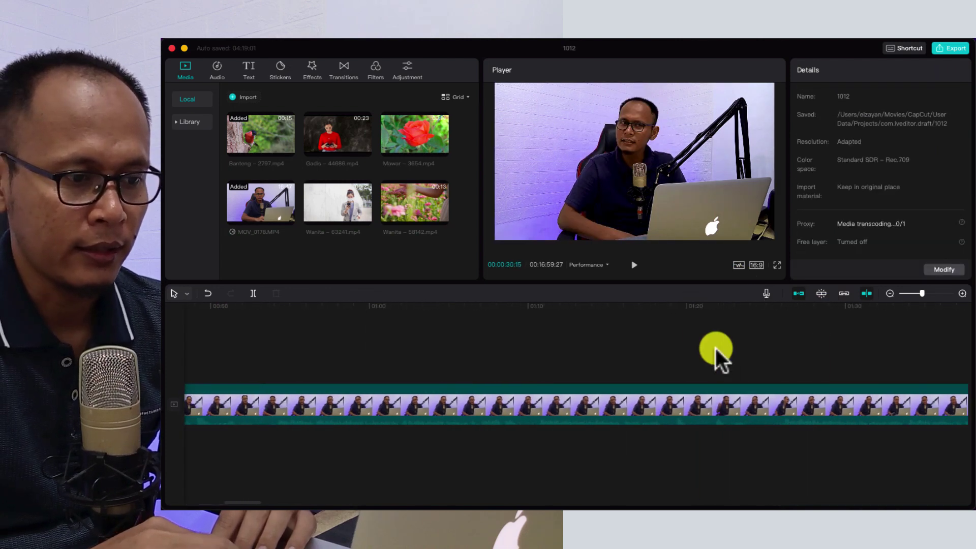
left_click(614, 308)
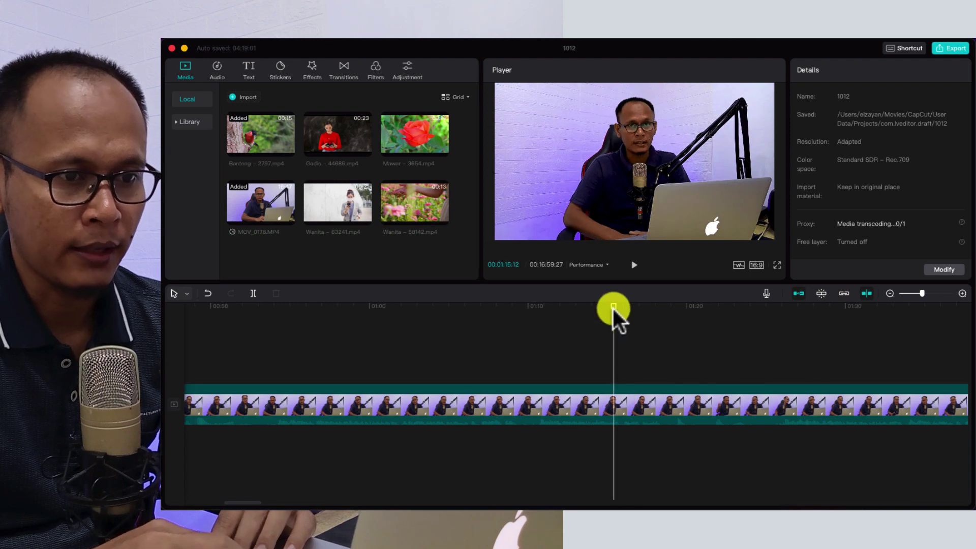
Select the MOV_0178 clip again and examine its colour and lightness adjustments.
left_click(662, 402)
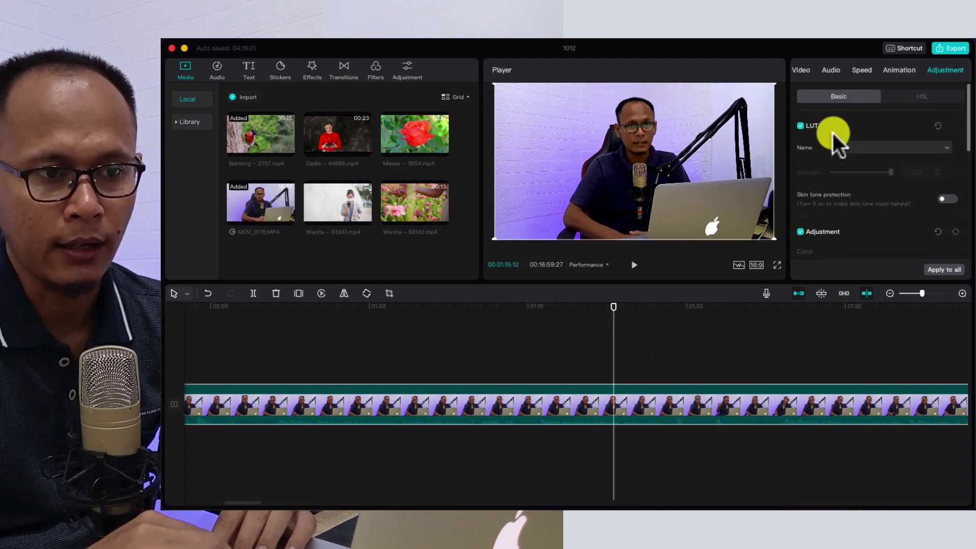
scroll(833, 133, "down", 3)
scroll(832, 211, "down", 2)
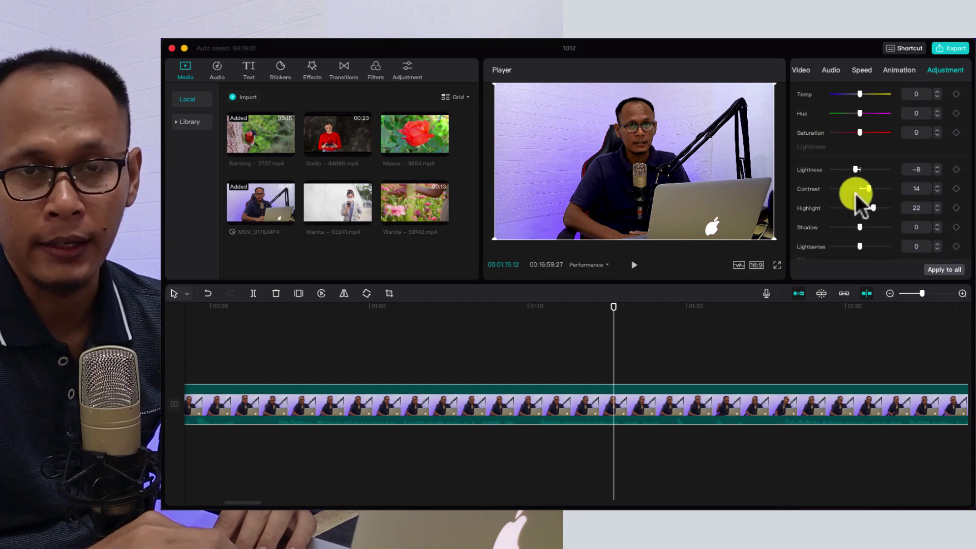
Delete the MOV_0178 clip from the timeline.
scroll(477, 395, "left", 10)
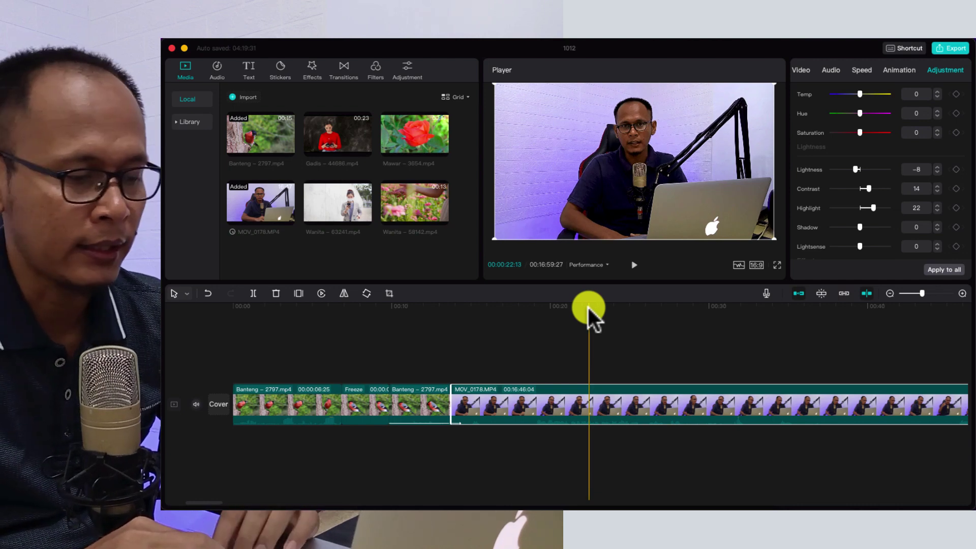
left_click_drag(589, 307, 528, 307)
left_click(511, 404)
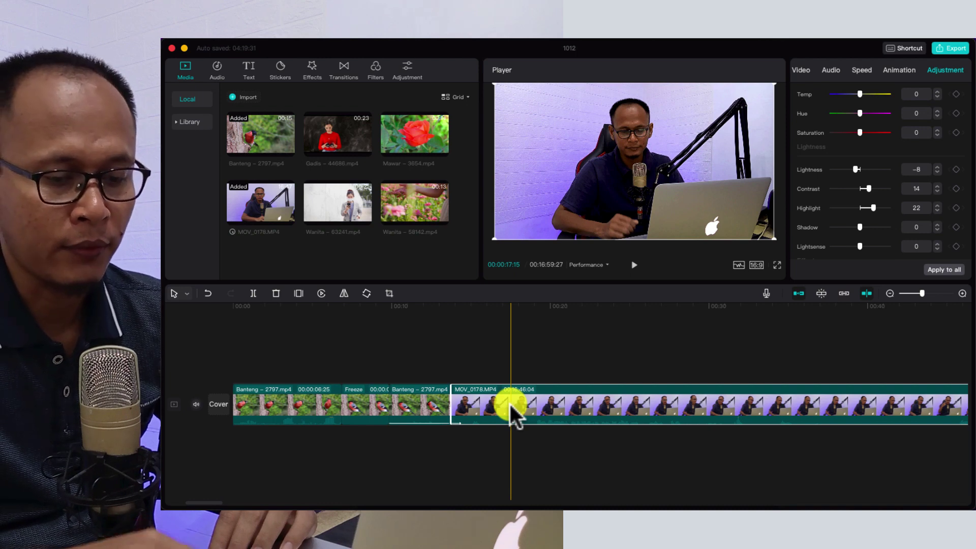
key("Delete")
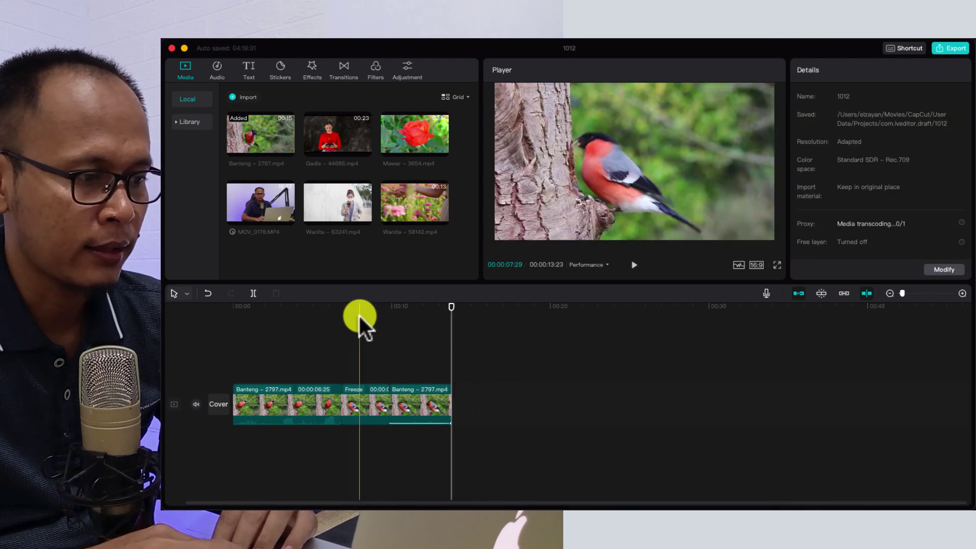
Check the freeze and the end of the remaining Banteng footage, and show the text and caption options.
left_click(346, 307)
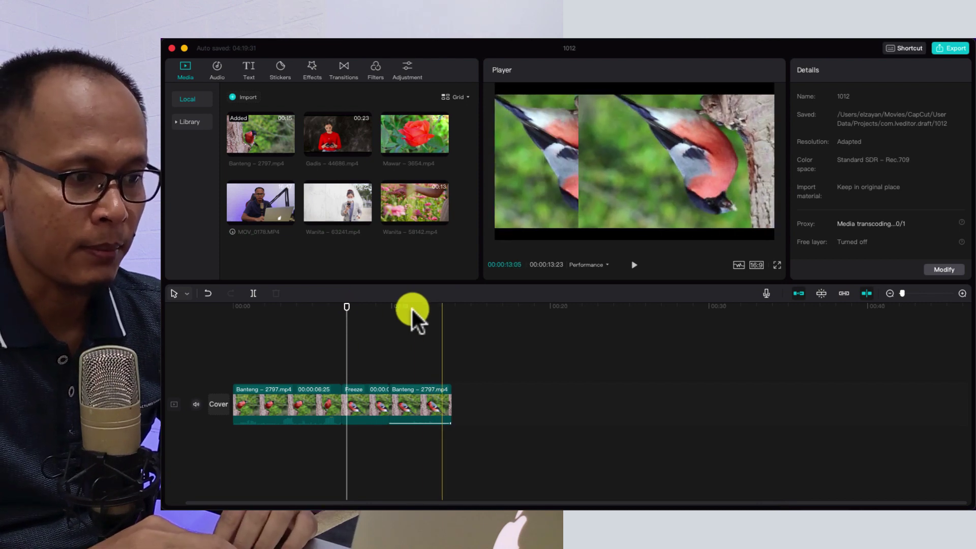
left_click(444, 308)
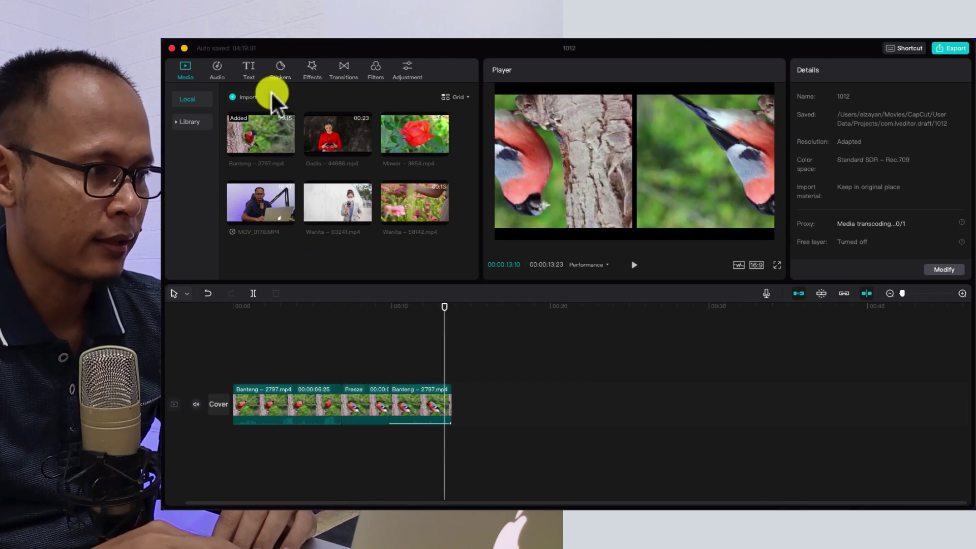
left_click(249, 71)
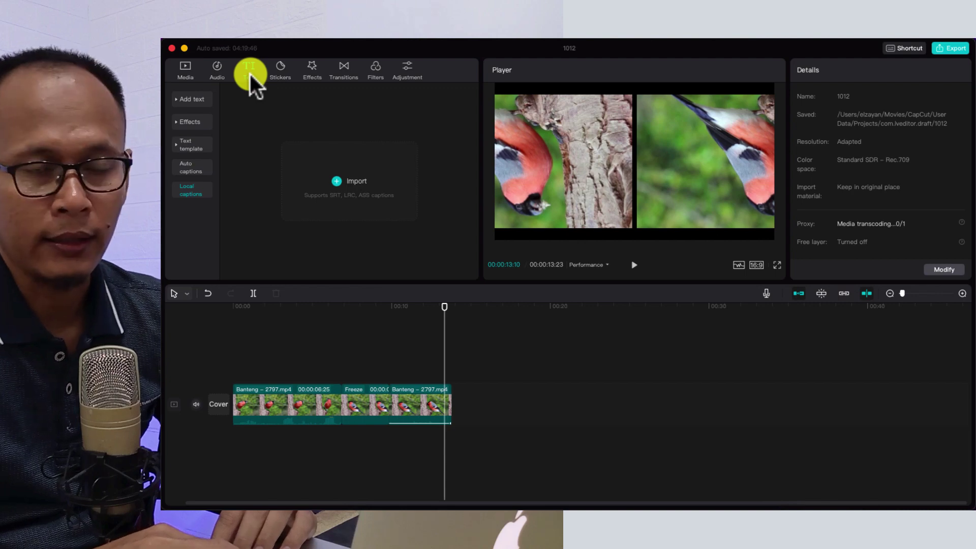
Insert the Mawar - 3654.mp4 clip after the first Banteng clip and remove all Banteng and freeze clips from the timeline.
left_click(308, 308)
left_click(316, 410)
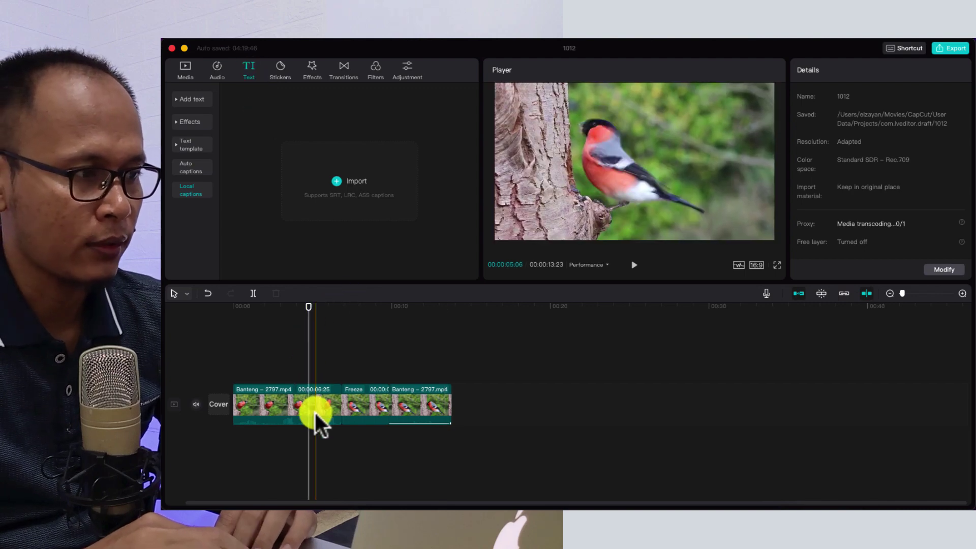
left_click(184, 70)
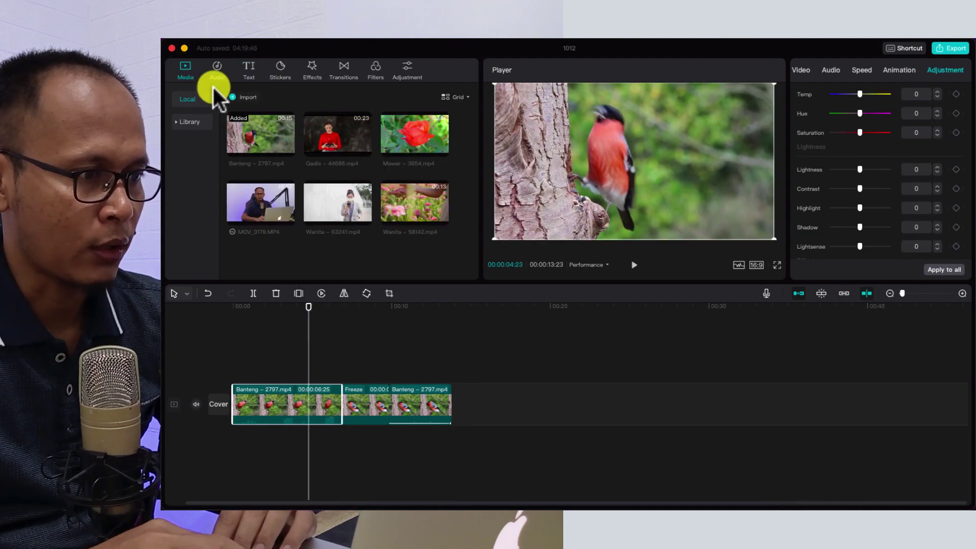
left_click(393, 142)
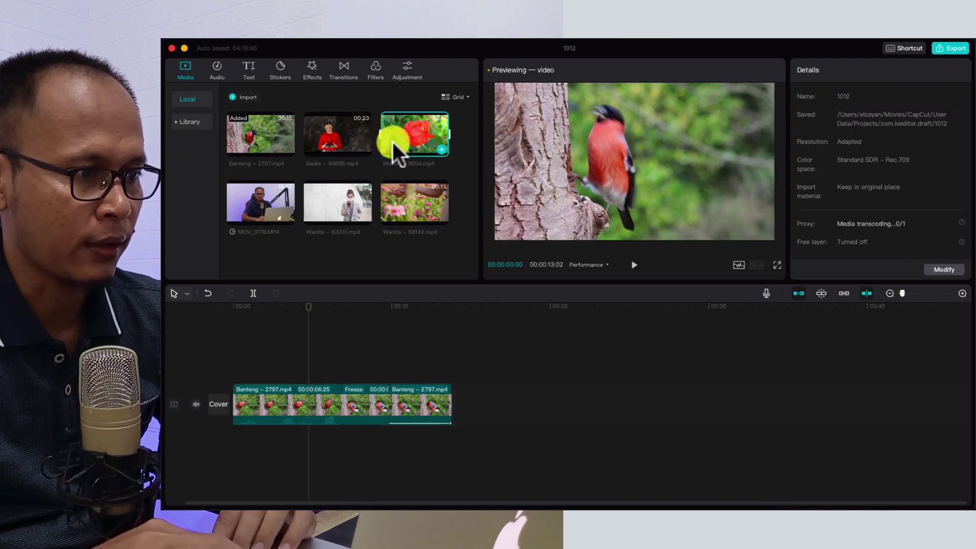
left_click(441, 149)
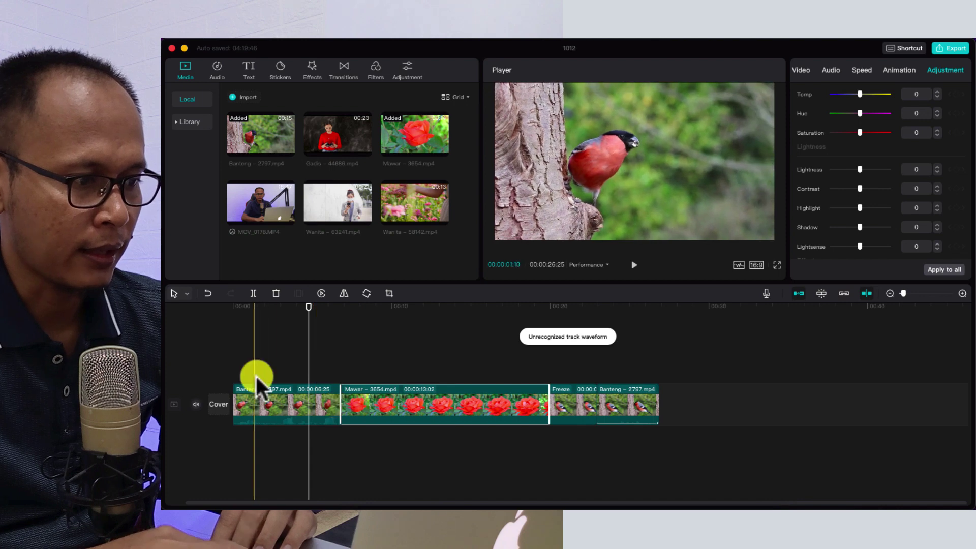
left_click(334, 414)
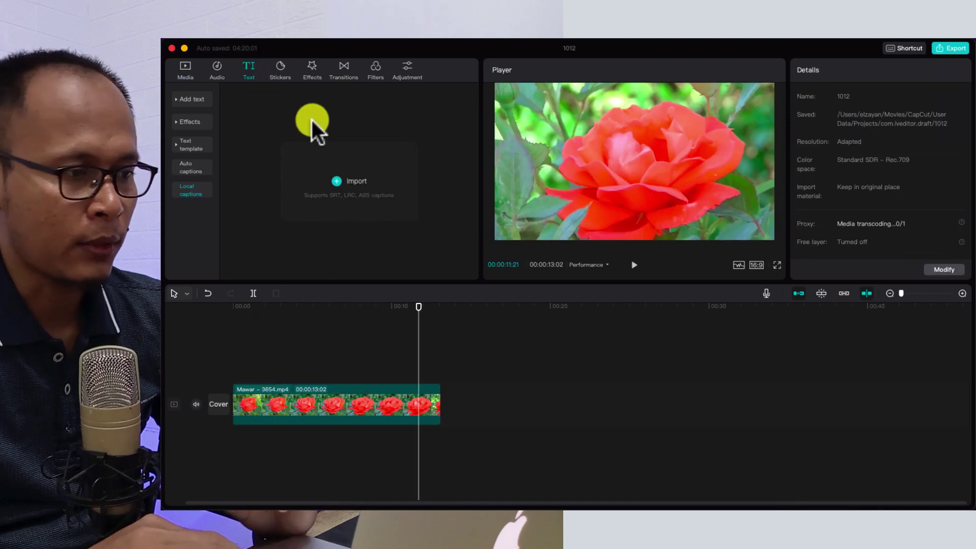
Add a default text at 00:00:11:21 above the Mawar clip and select it in the preview.
left_click(192, 98)
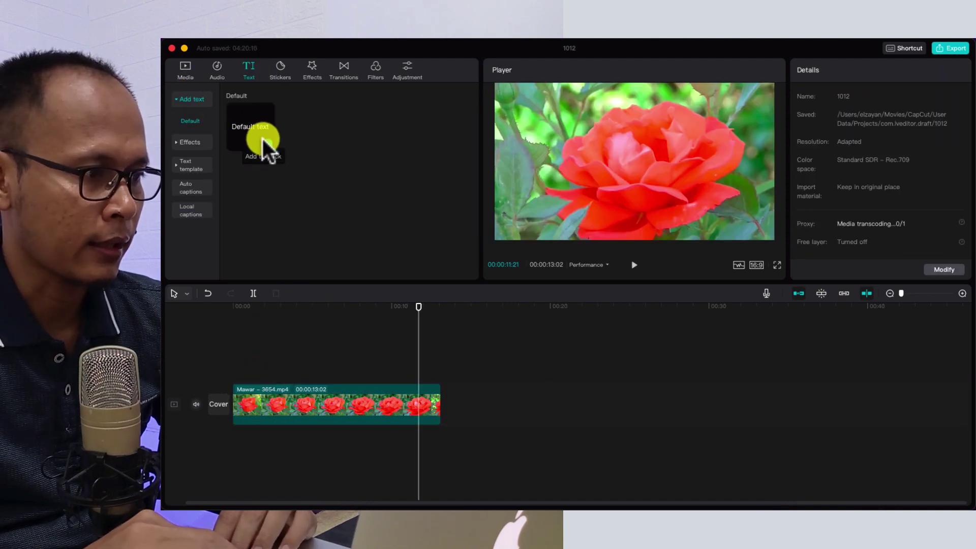
left_click(267, 145)
left_click(617, 167)
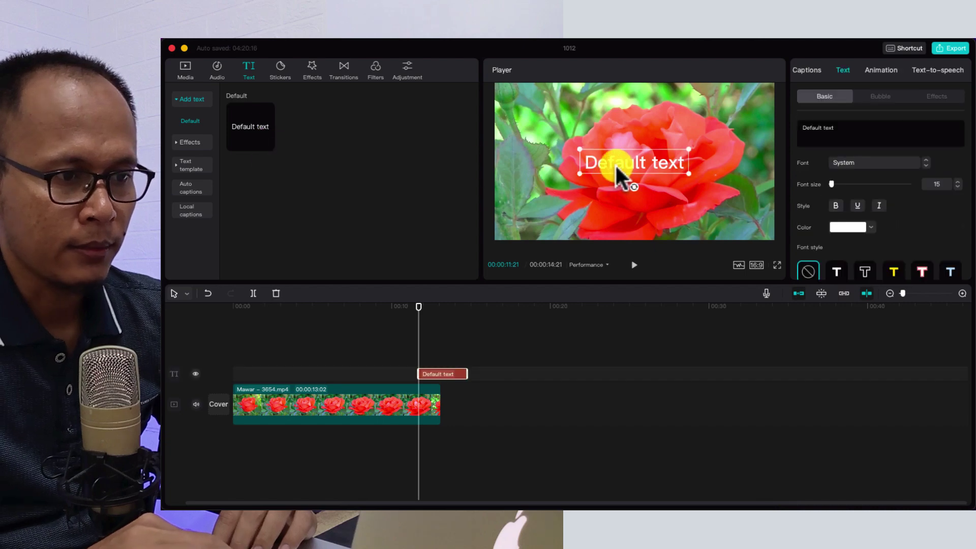
Replace the default text with "A" and select its text clip near the four-second mark of the timeline.
double_click(617, 167)
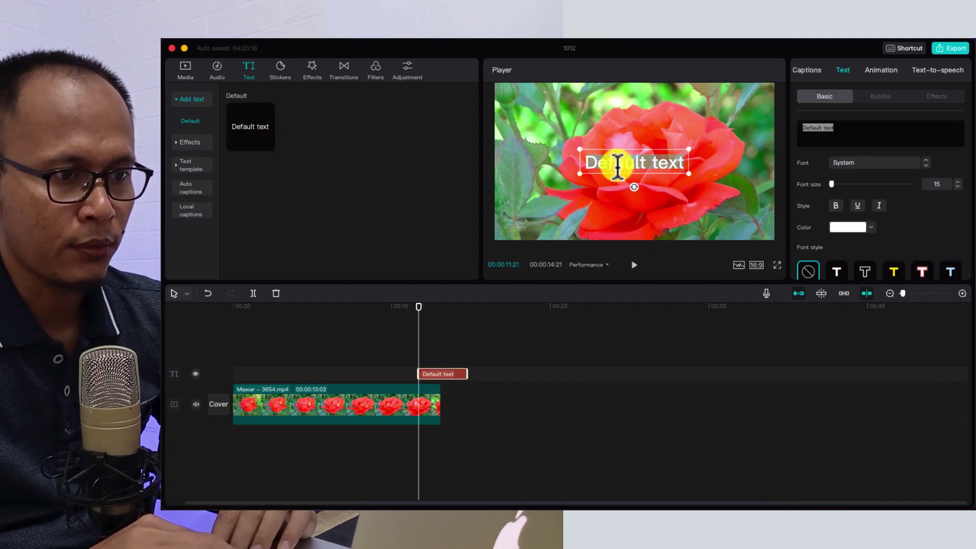
type("A")
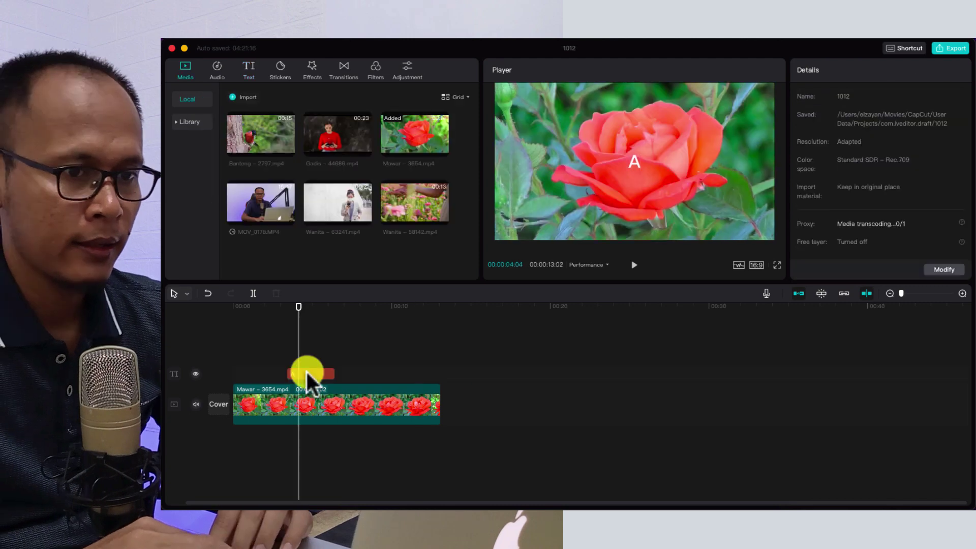
left_click(307, 375)
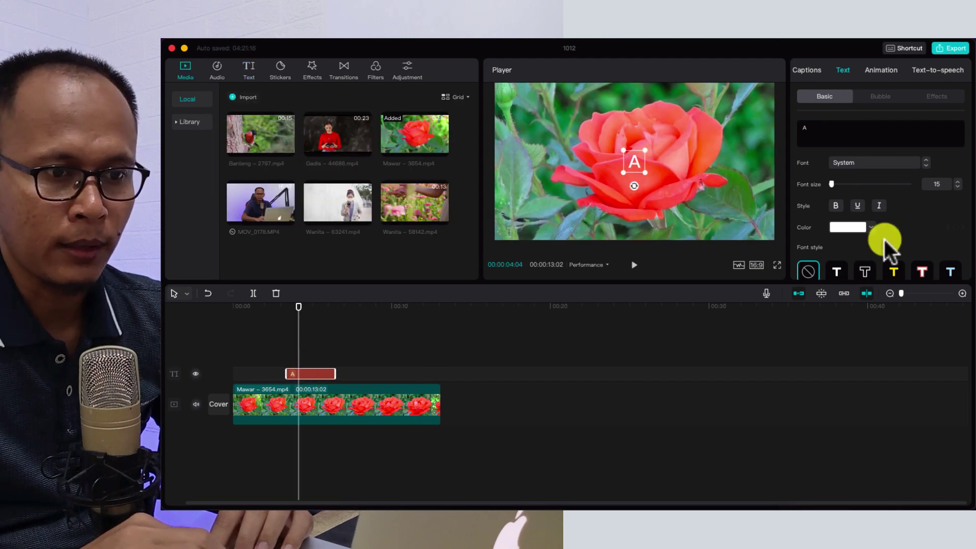
Apply the yellow font style with black outline to the A text and enlarge it over the rose.
scroll(905, 244, "down", 2)
left_click(894, 224)
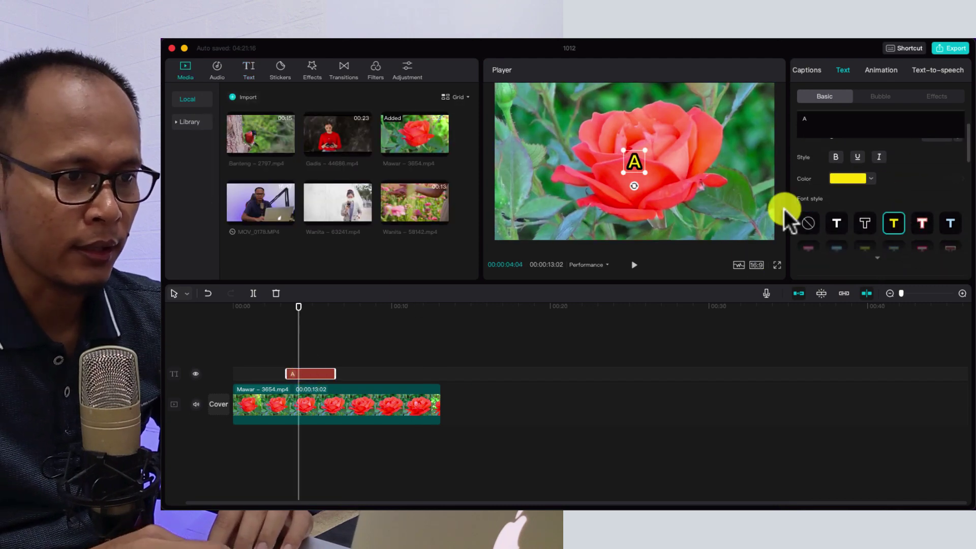
left_click_drag(645, 173, 686, 215)
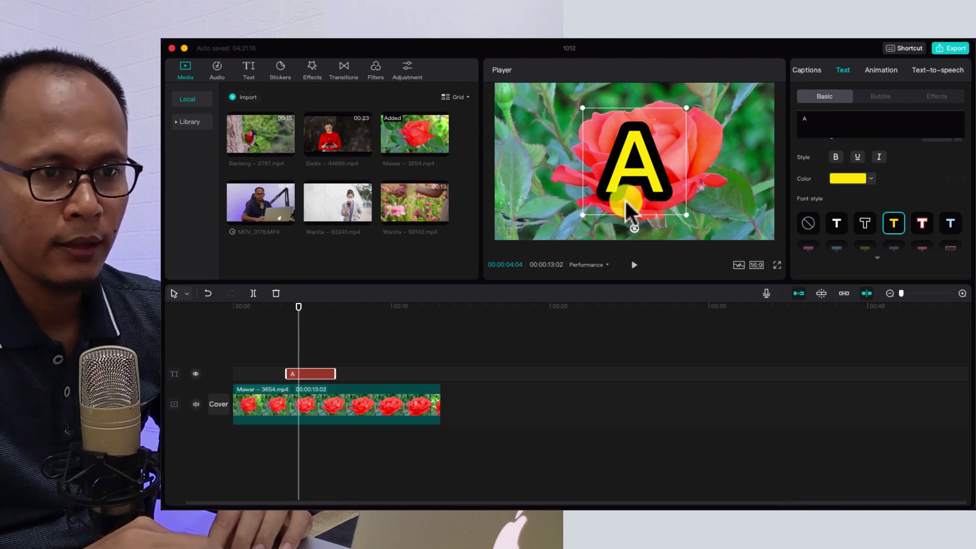
Apply the Wave 3 loop animation to the A text with a speed of 2.4s.
left_click(881, 70)
left_click(935, 96)
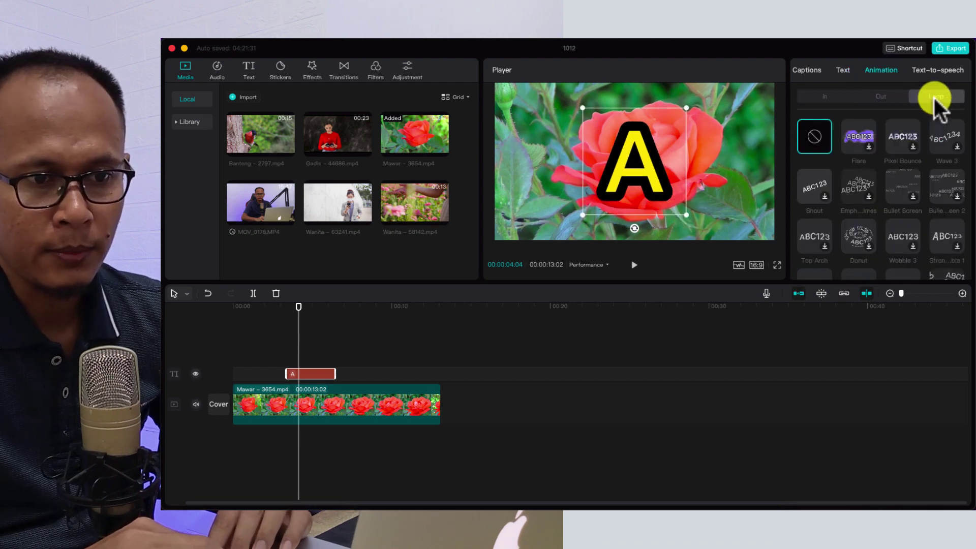
left_click(942, 135)
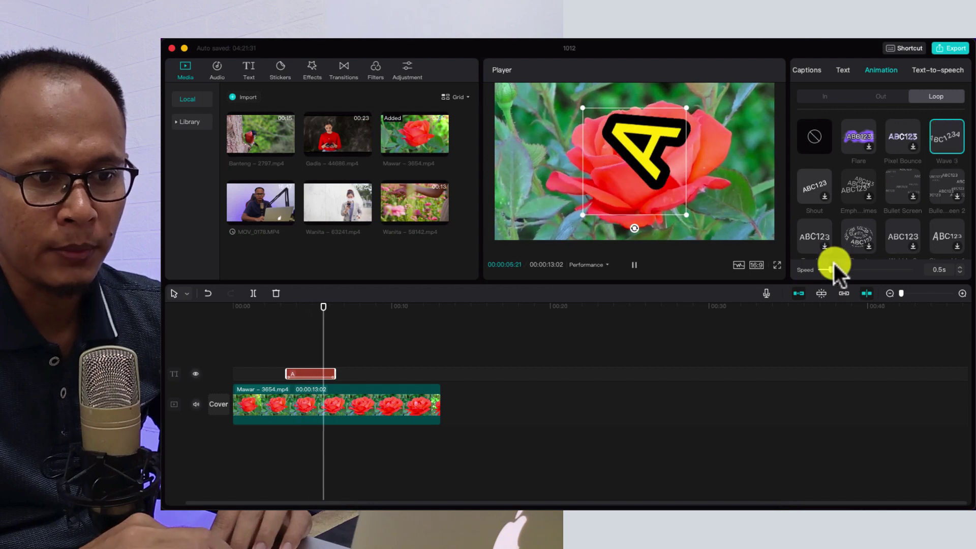
left_click_drag(831, 270, 892, 270)
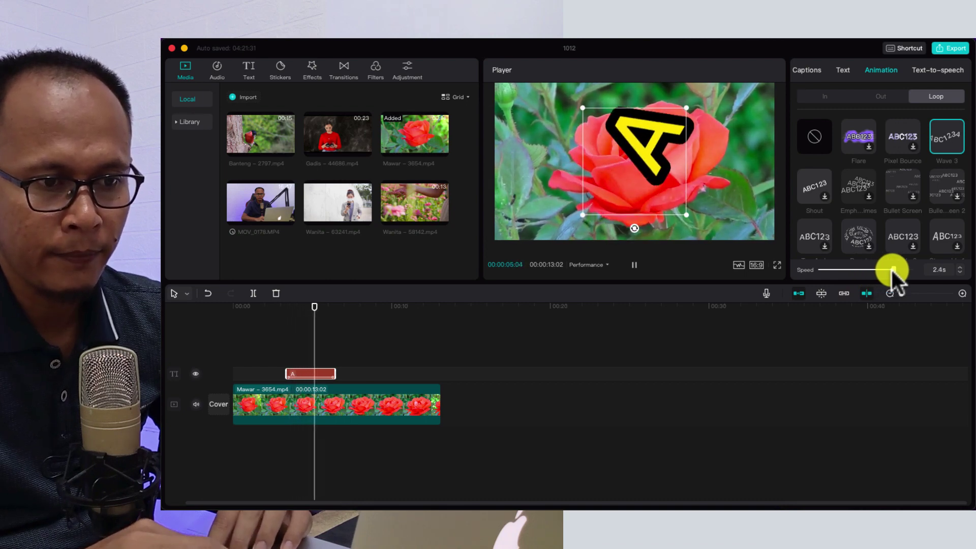
left_click(283, 316)
Audition the Joey, Jessie, suara wanita 2 and Suara Wanita text-to-speech voices for the A text.
left_click(317, 375)
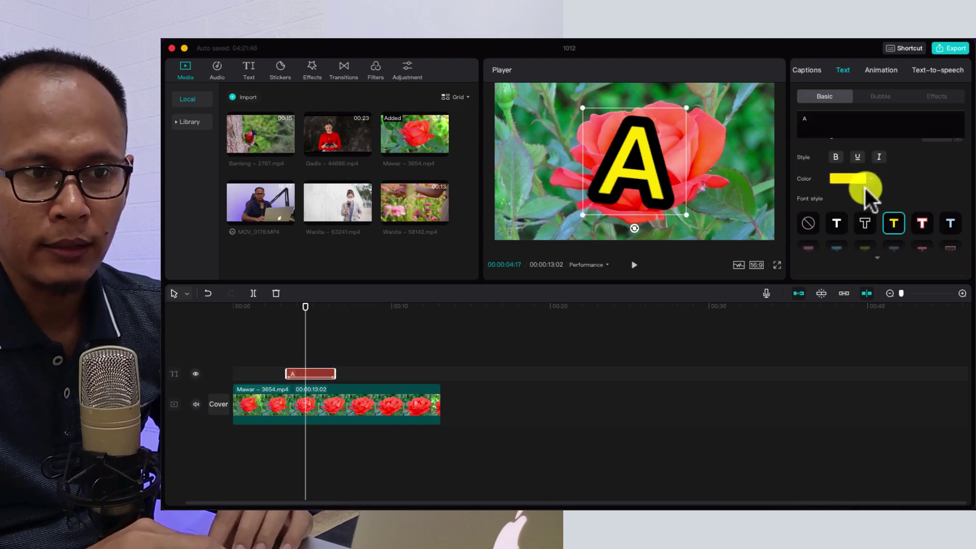
left_click(950, 74)
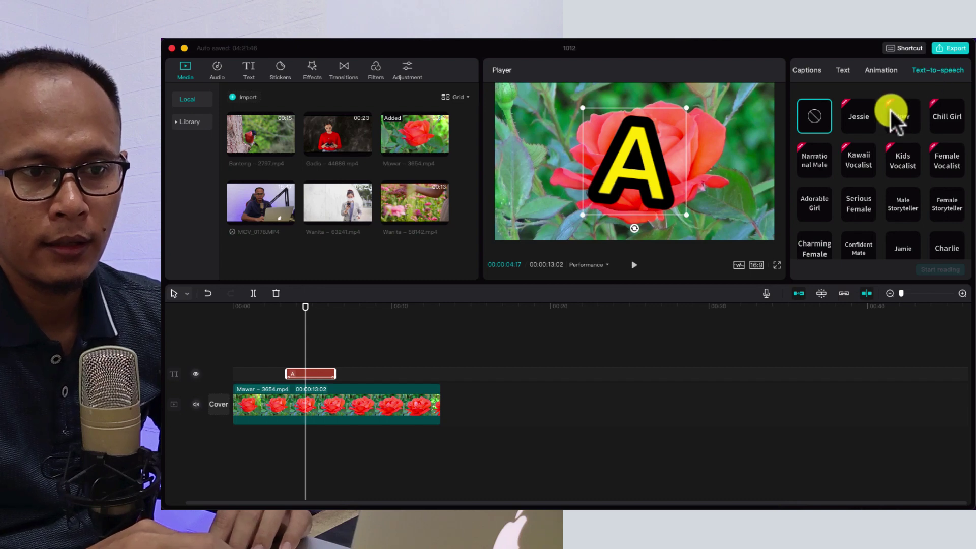
left_click(891, 112)
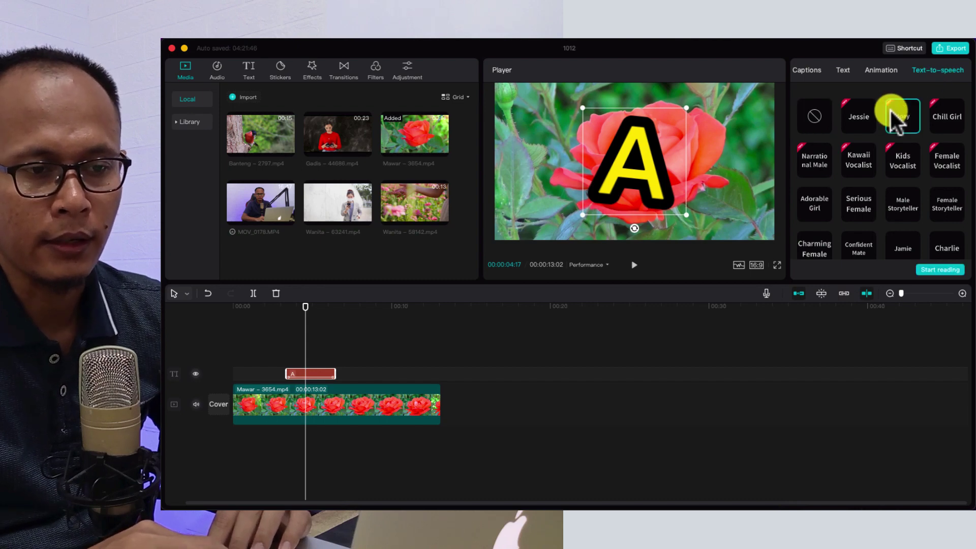
left_click(857, 119)
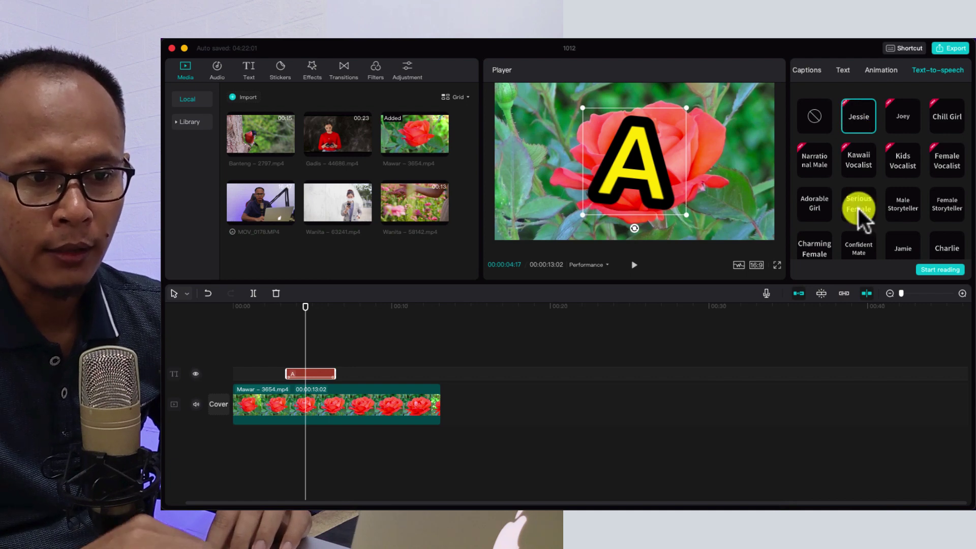
scroll(861, 207, "down", 5)
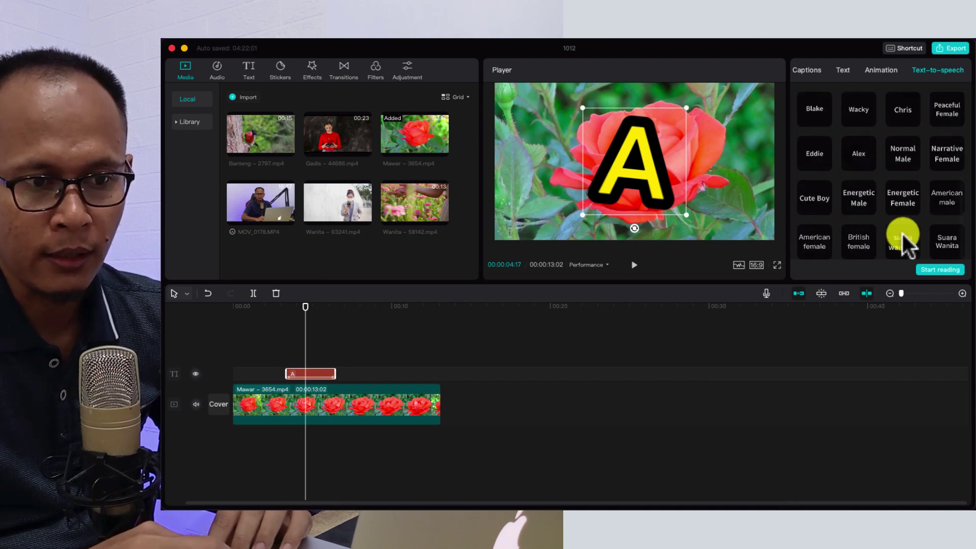
left_click(905, 247)
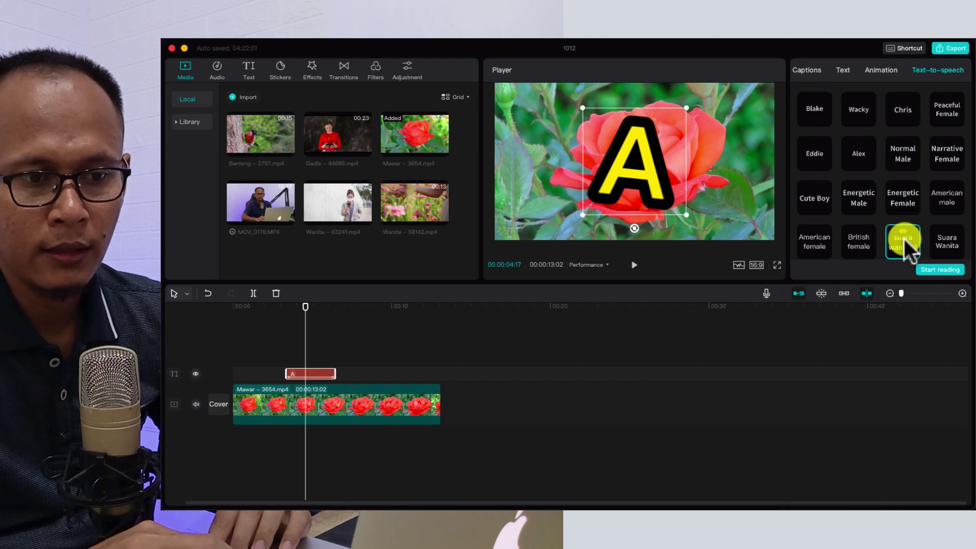
left_click(942, 251)
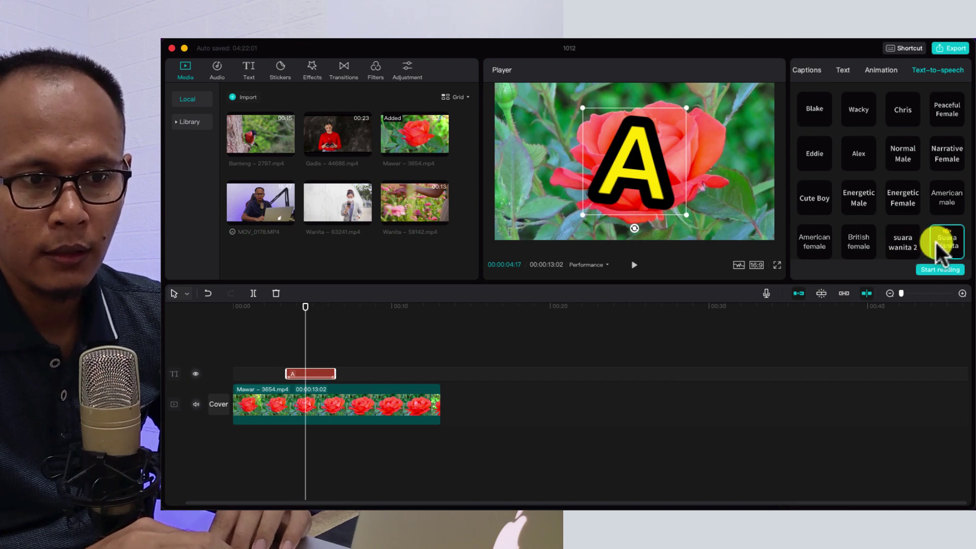
Audition the Kids Vocalist and Female Vocalist text-to-speech voices.
scroll(890, 223, "up", 5)
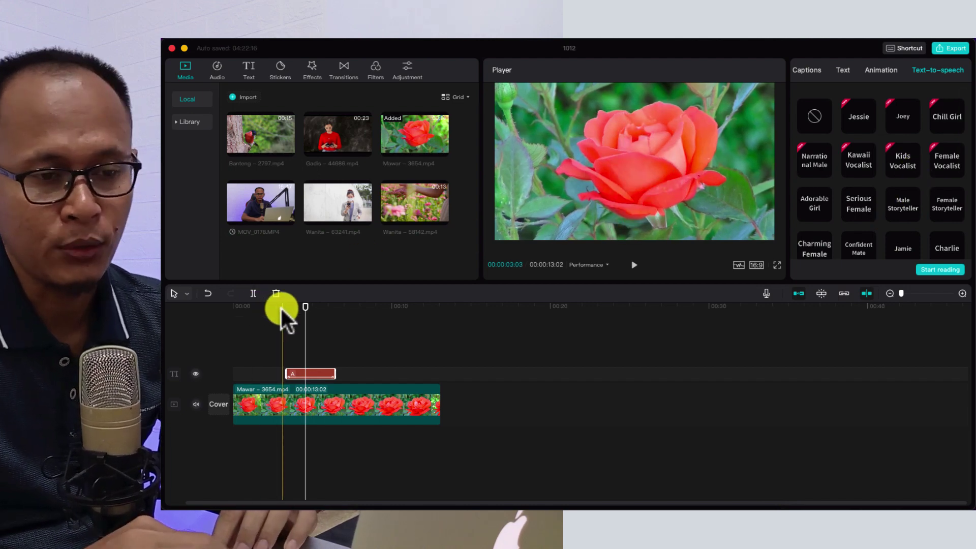
left_click(903, 162)
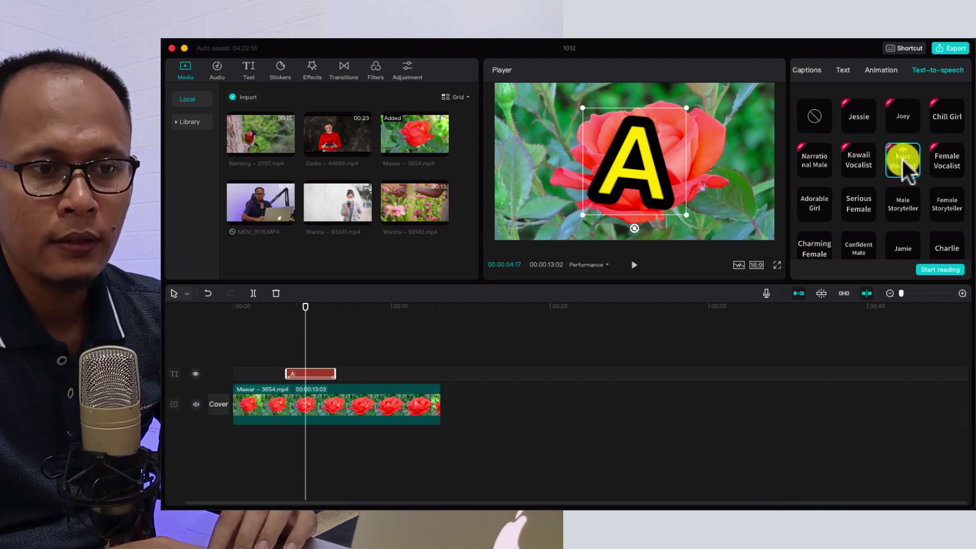
left_click(948, 160)
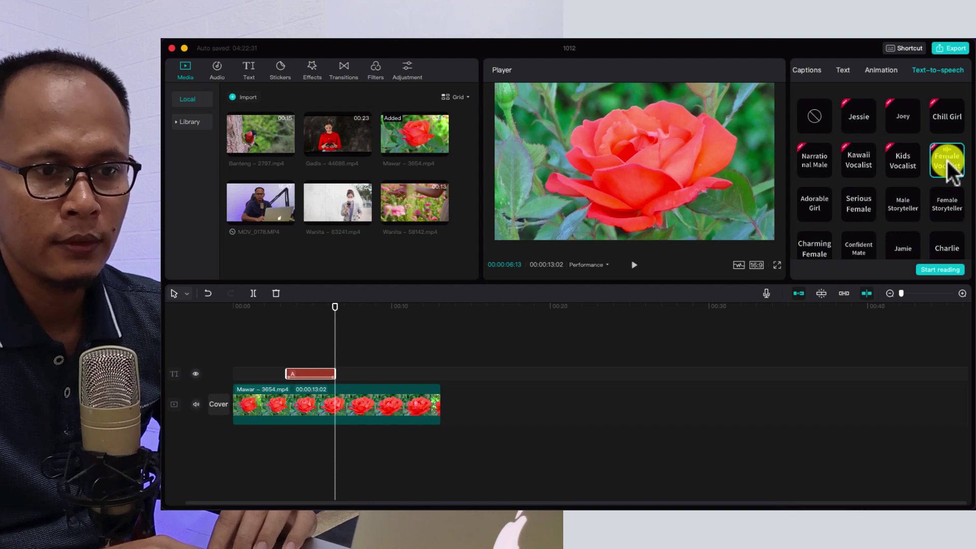
Change the wording of the A text to "Apple".
left_click(302, 306)
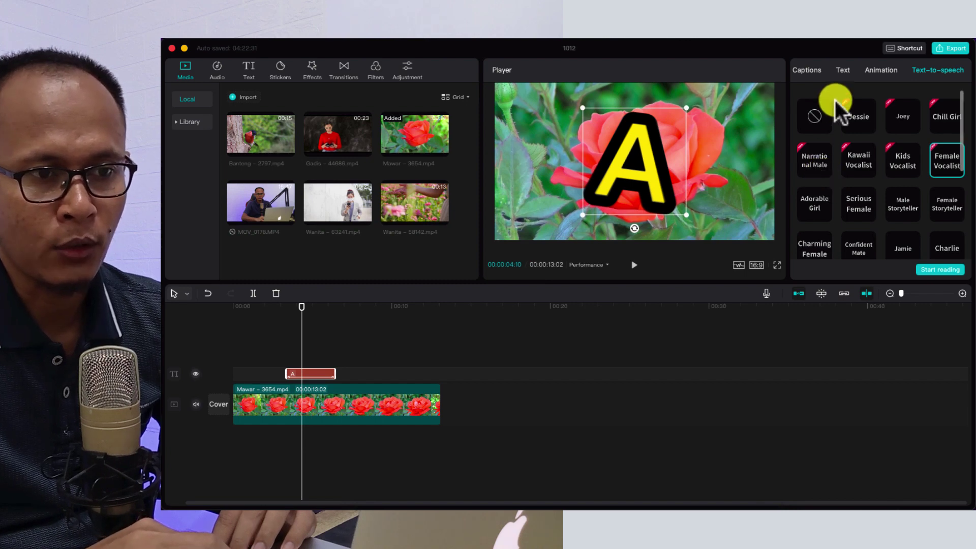
left_click(842, 71)
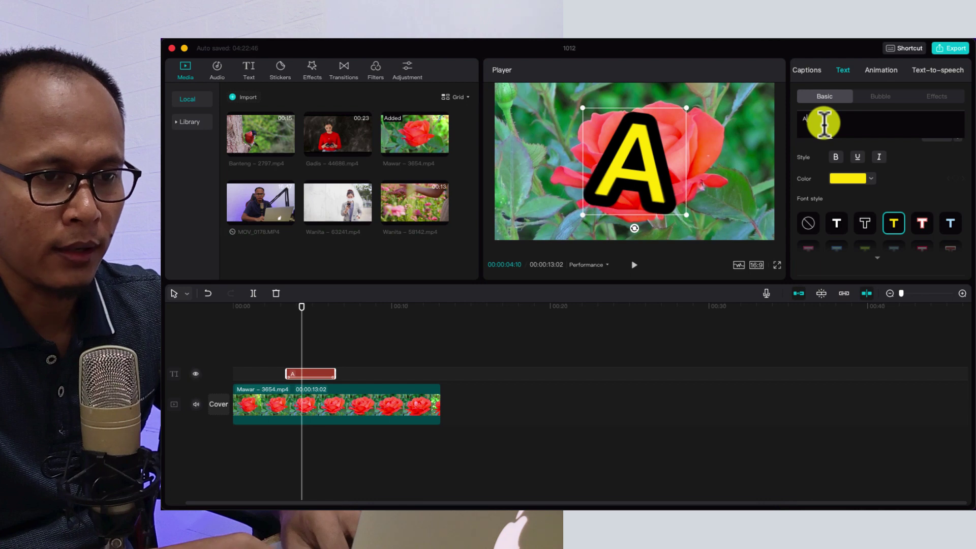
type("ya")
key("BackSpace")
key("BackSpace")
key("BackSpace")
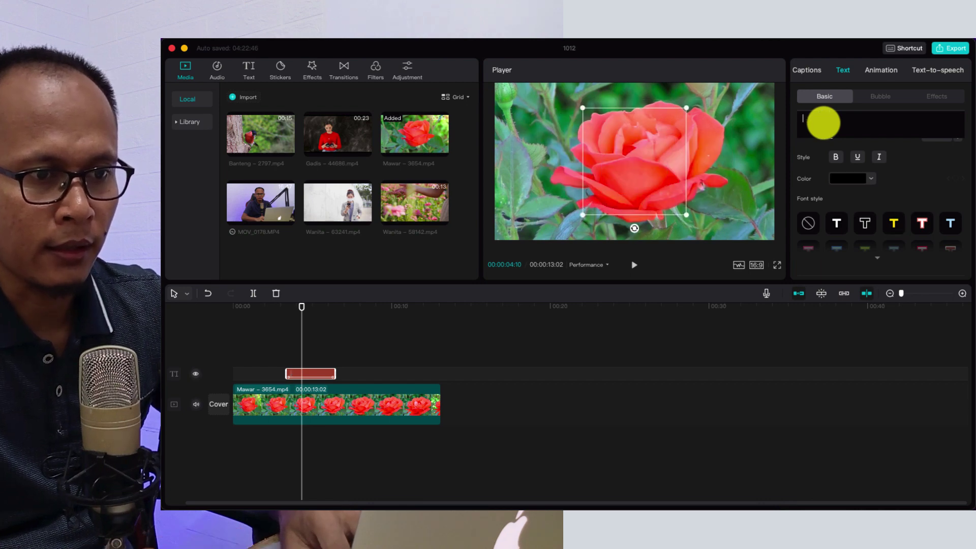
type("Ap")
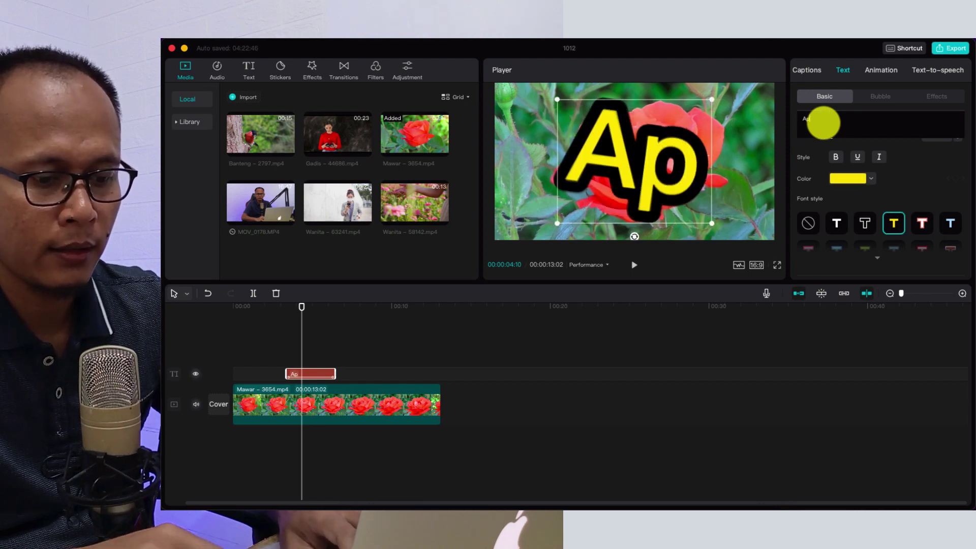
type("ple")
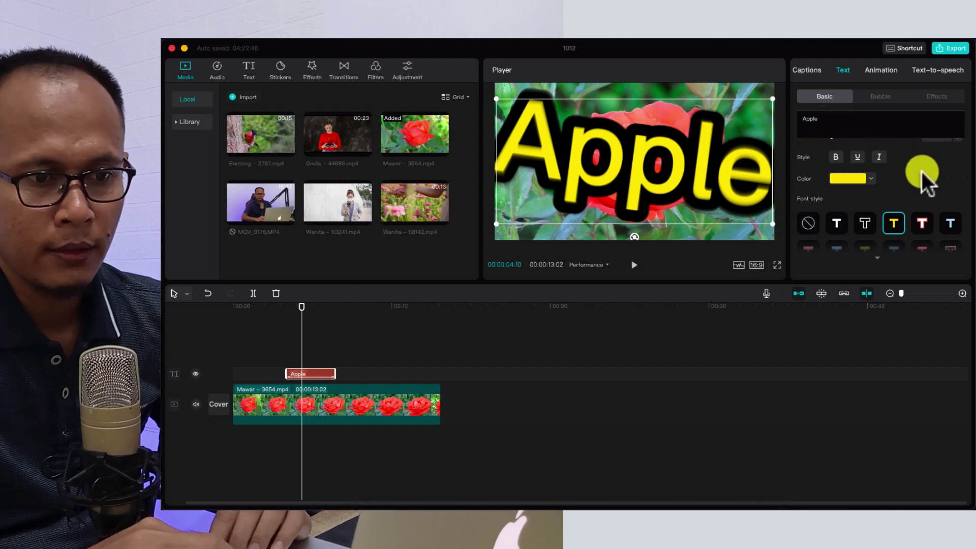
Audition the Kids Vocalist voice for the Apple text and play back the animated text.
left_click(934, 74)
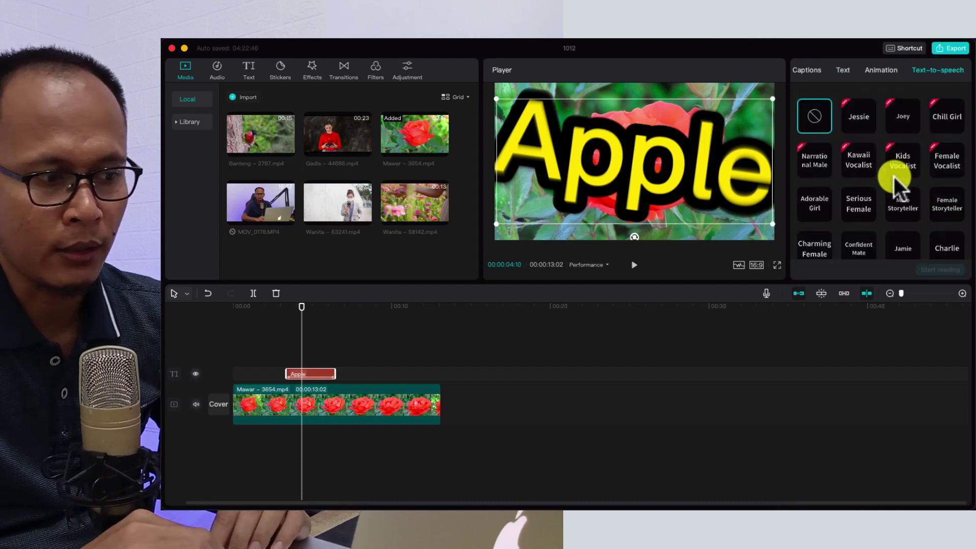
scroll(894, 176, "down", 1)
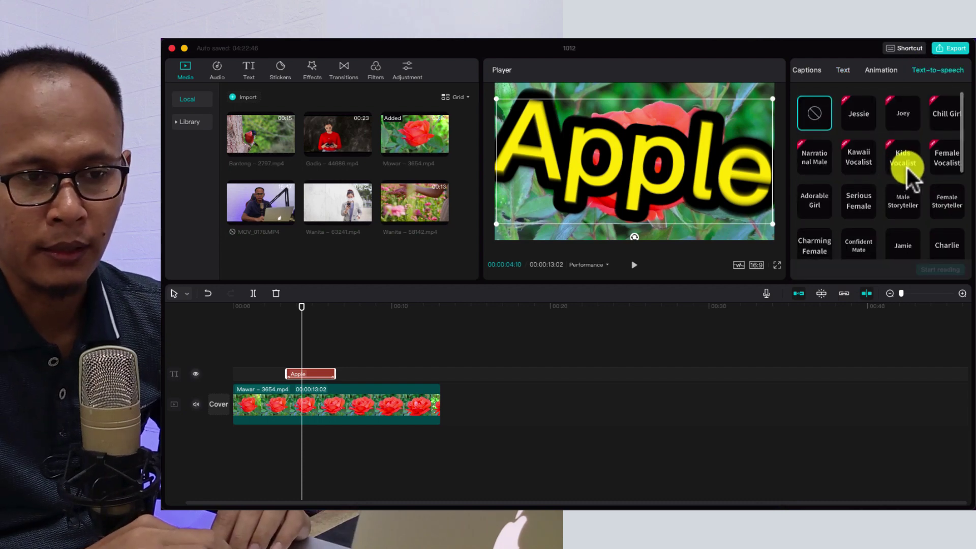
left_click(906, 163)
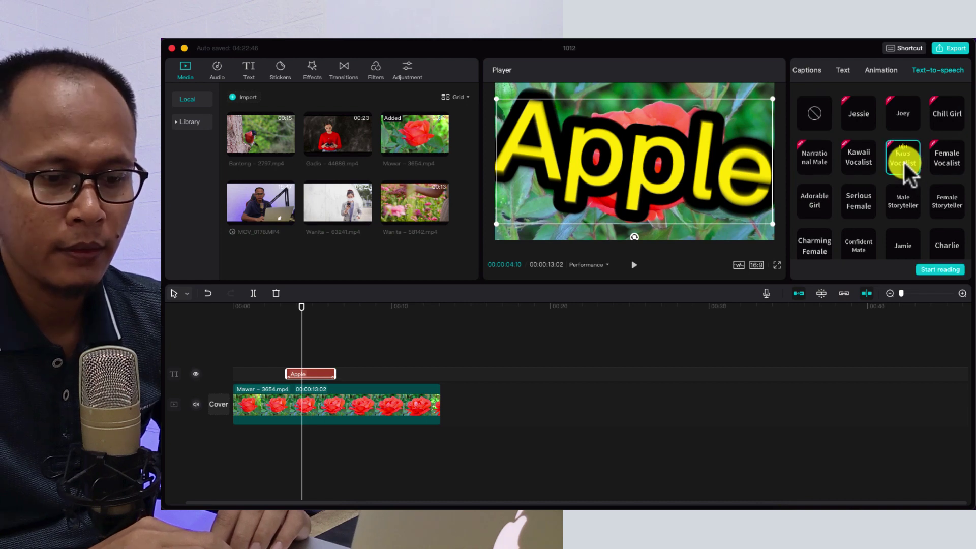
key("XF86AudioRaiseVolume")
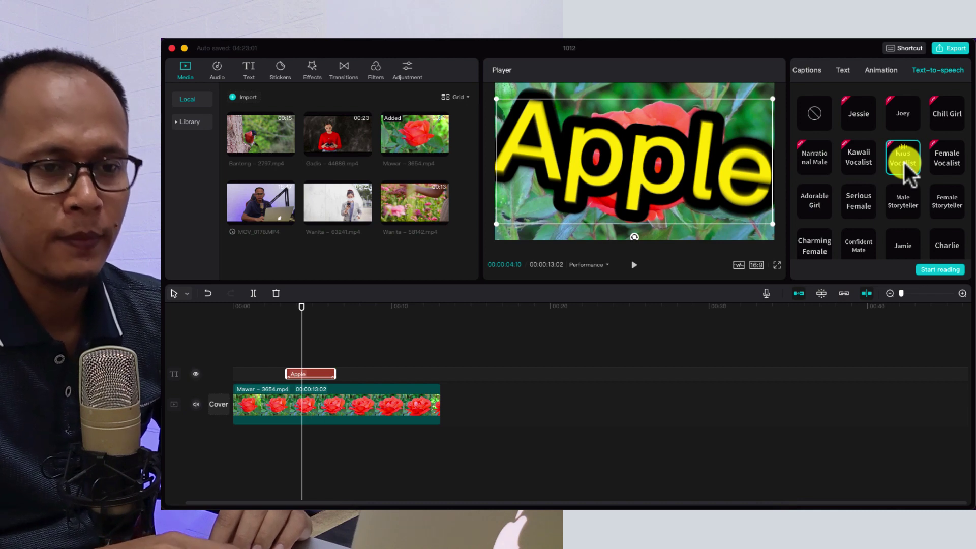
key("space")
key("space")
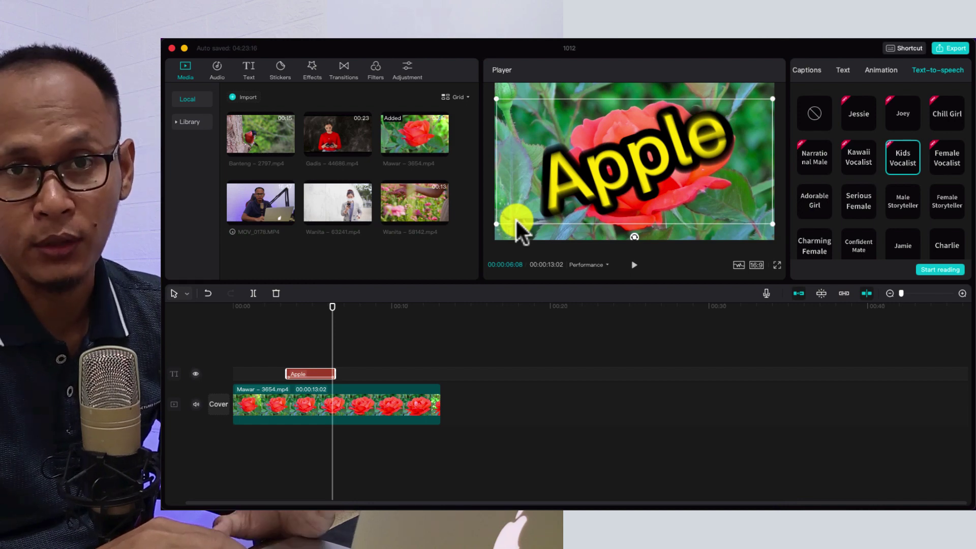
left_click(291, 307)
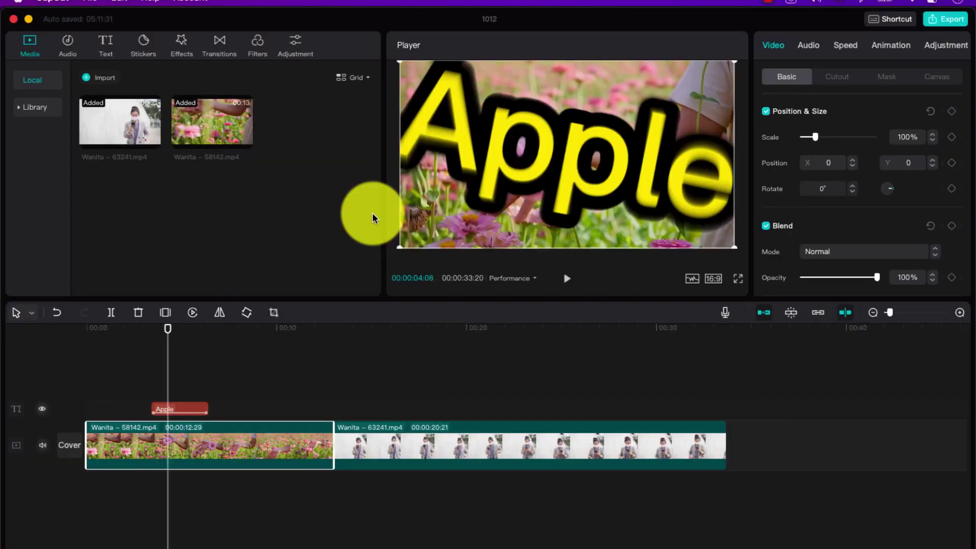
Open the export settings and check the title, the export folder and the available resolutions.
left_click(947, 23)
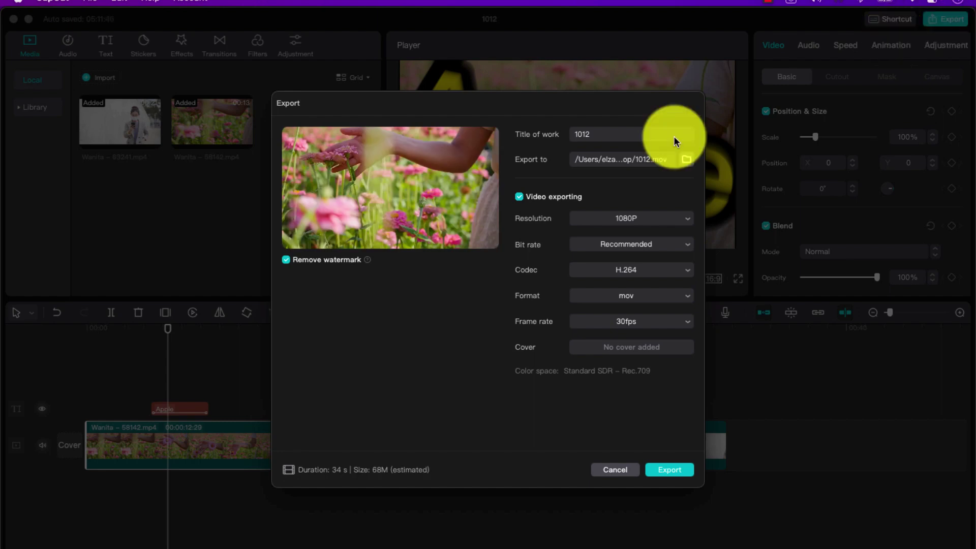
left_click_drag(615, 136, 560, 136)
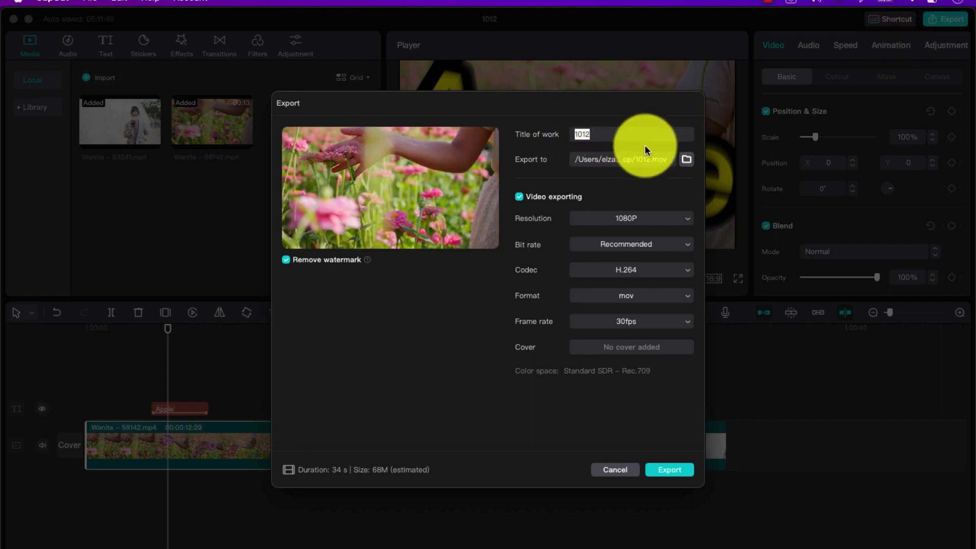
left_click(687, 160)
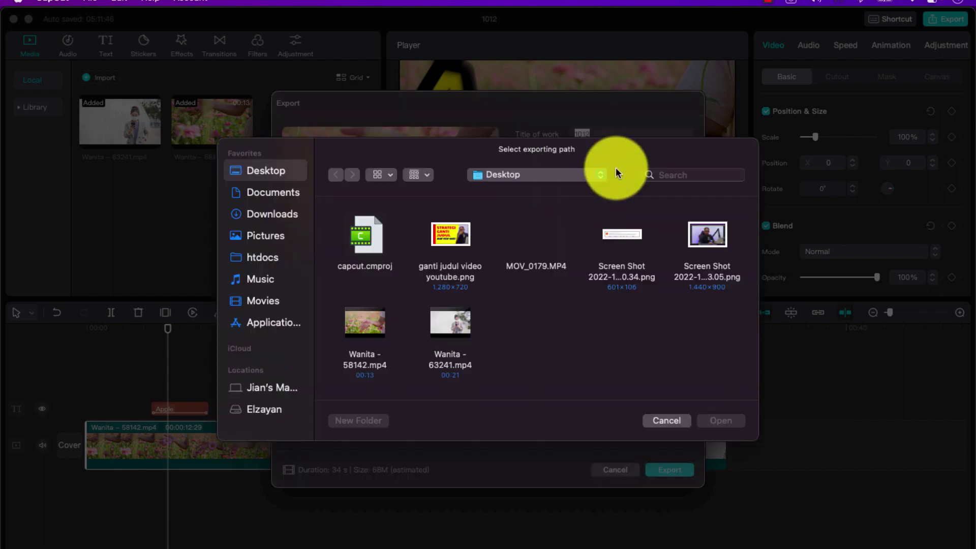
left_click(664, 421)
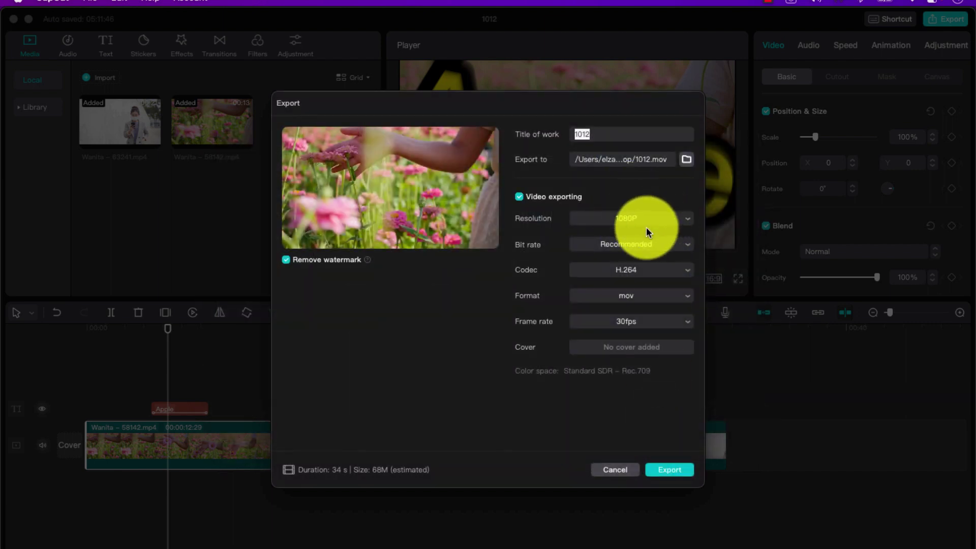
left_click(686, 220)
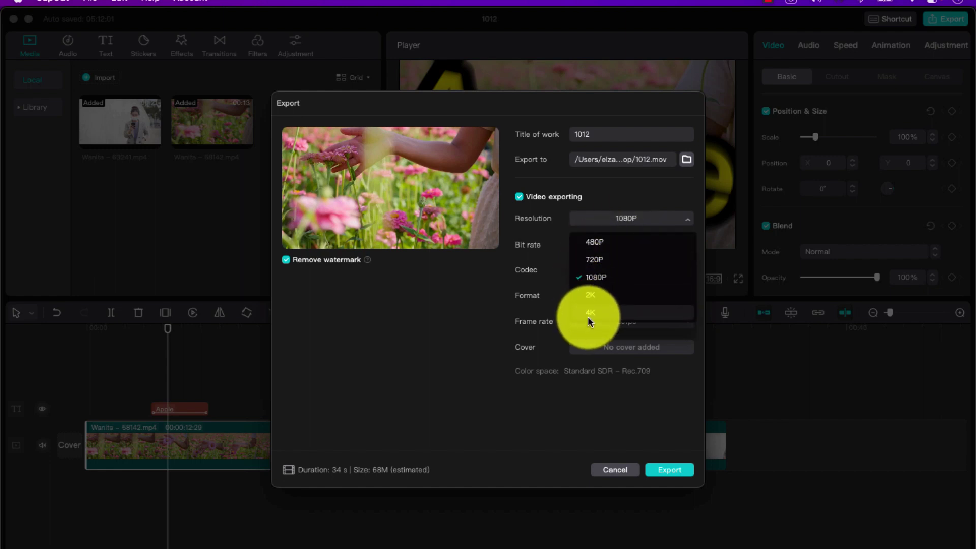
left_click(547, 245)
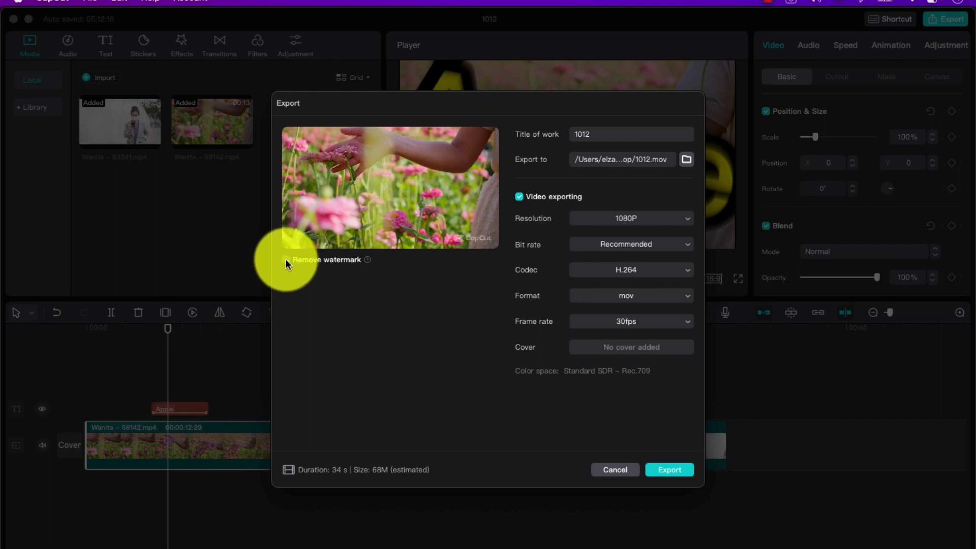
Export the video as a 1080P, H.264 mov at 30fps with watermark removal enabled.
left_click(286, 260)
left_click(285, 259)
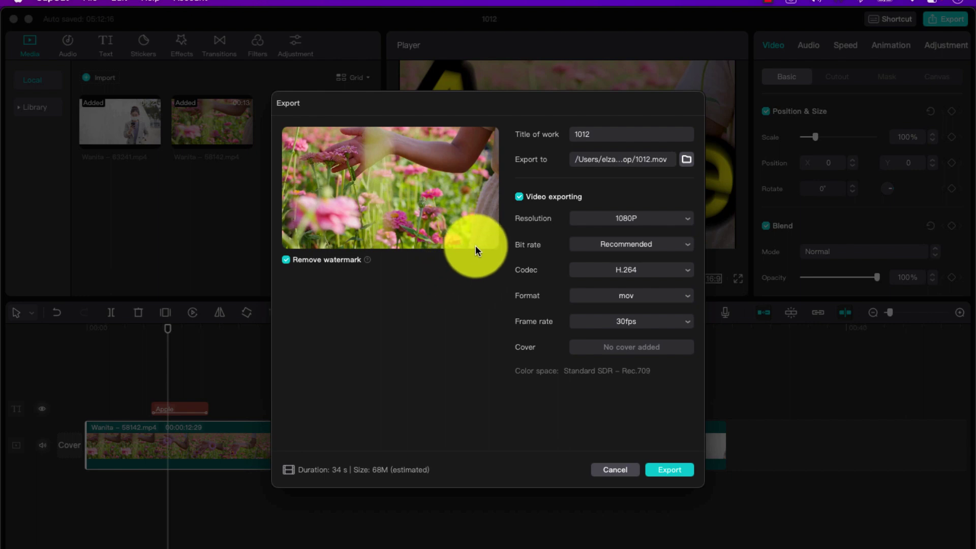
left_click(670, 469)
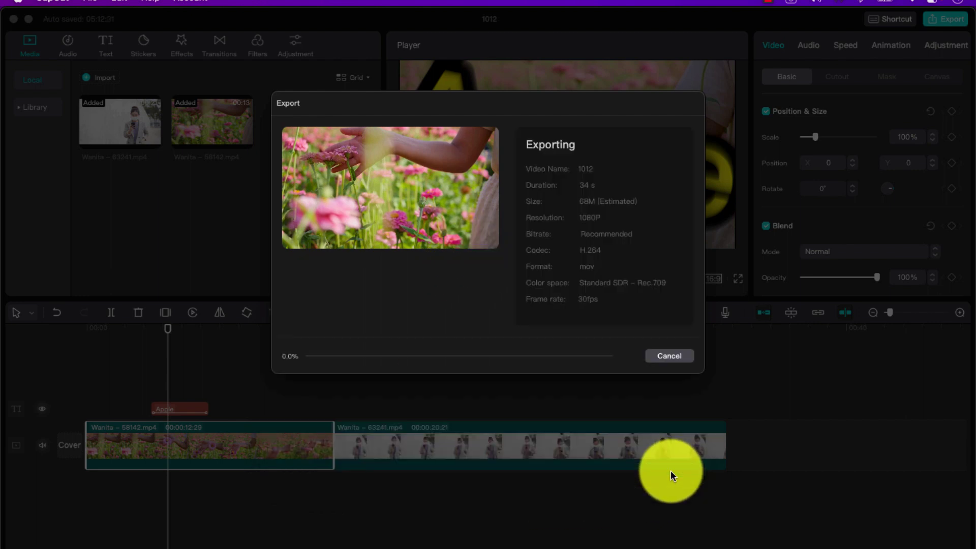